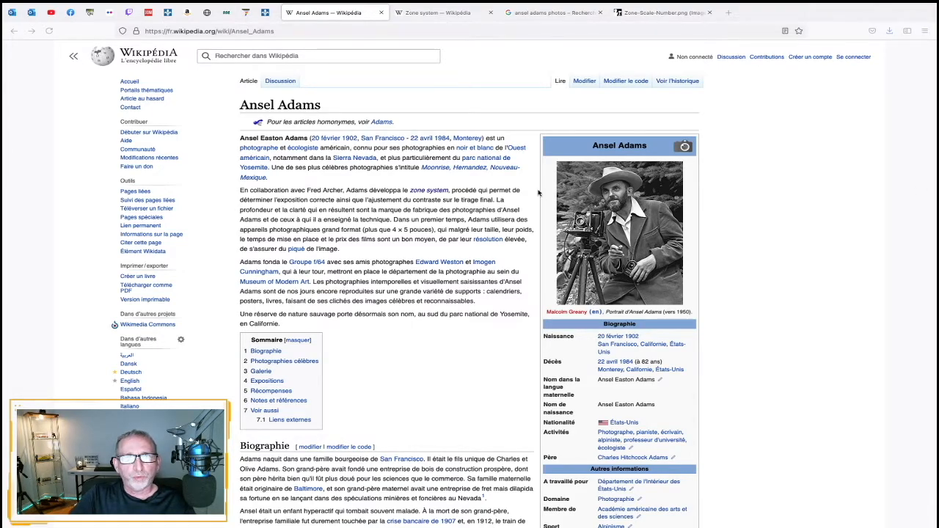
- Skim the Zone system article's overview, and return to the Ansel Adams article's introduction mentioning the zone system
click(424, 12)
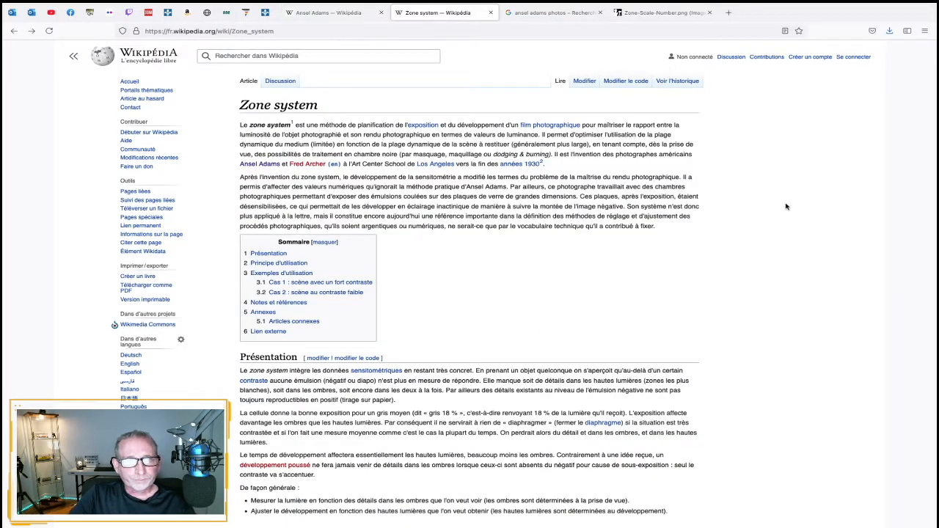
scroll(786, 206, down, 1)
scroll(786, 206, down, 5)
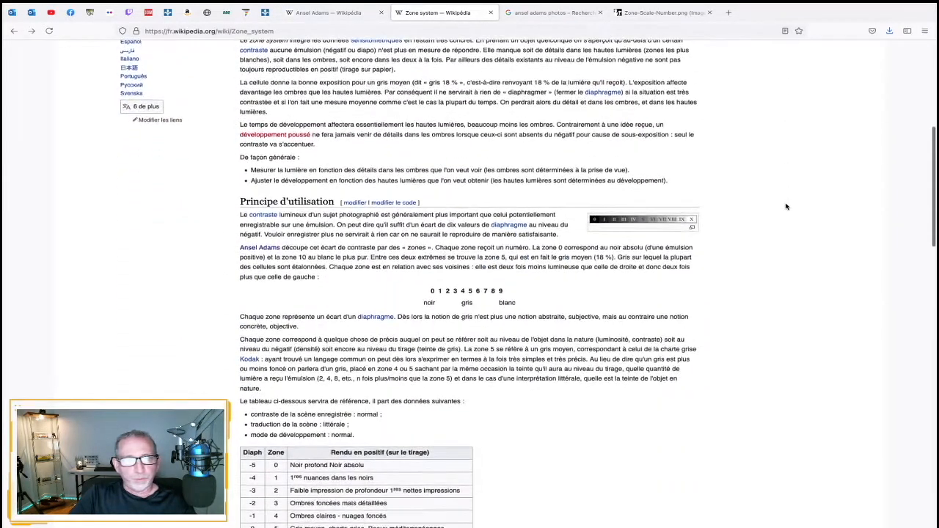
scroll(786, 206, up, 3)
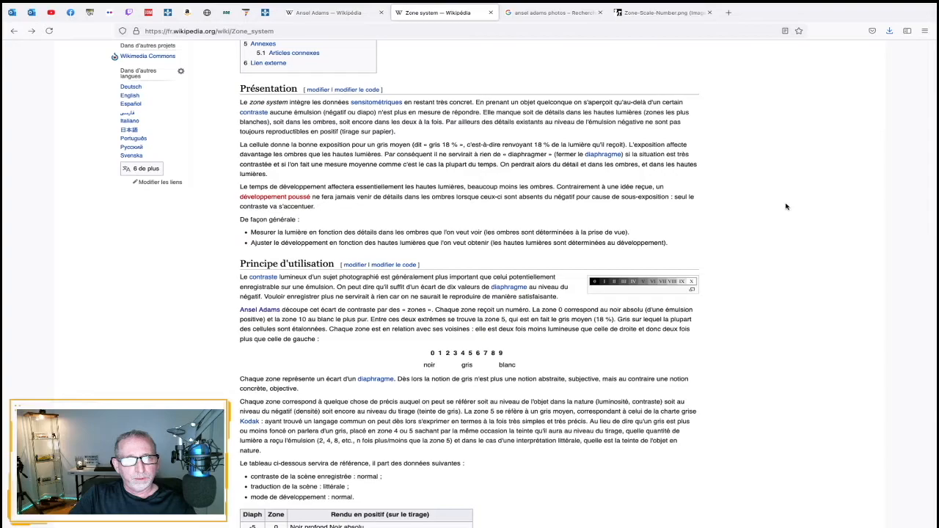
click(341, 16)
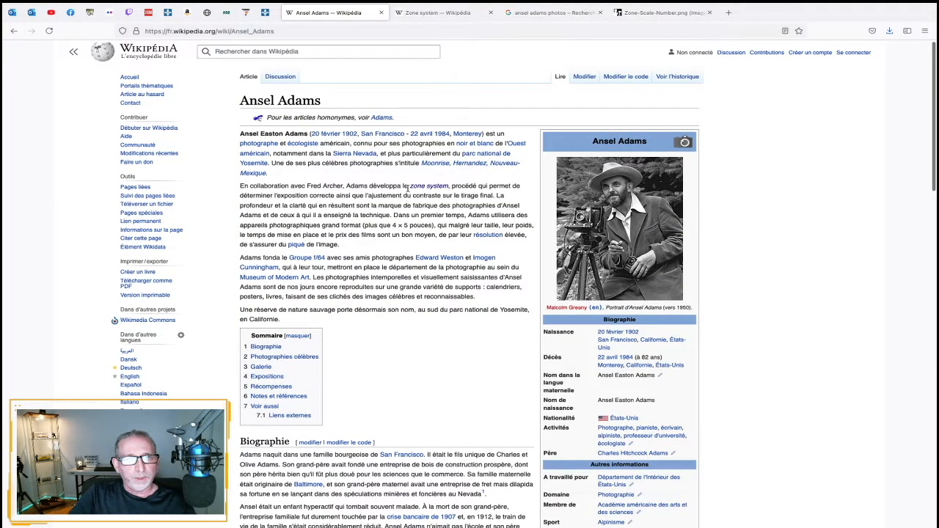
mouse_move(441, 187)
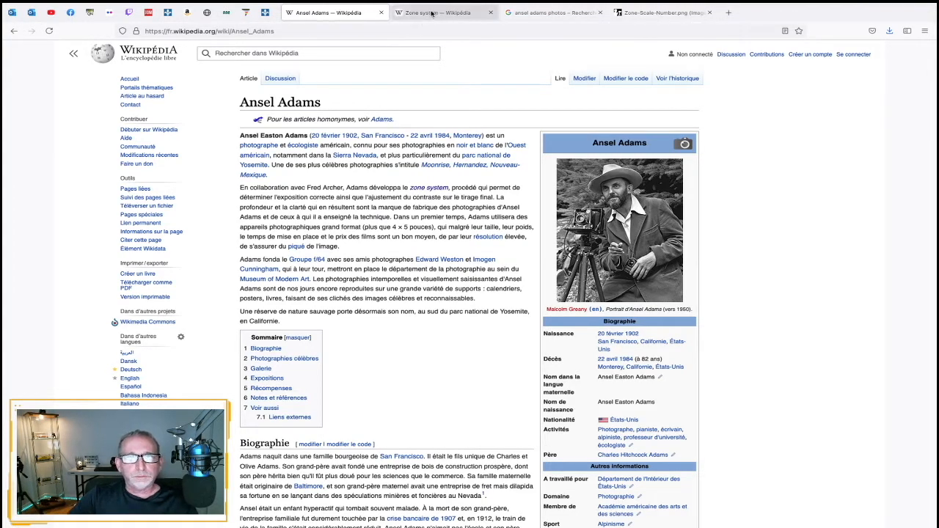
- Read the Zone system article's introduction, Présentation and Principe d'utilisation sections, including the zone scale from black to white
click(433, 14)
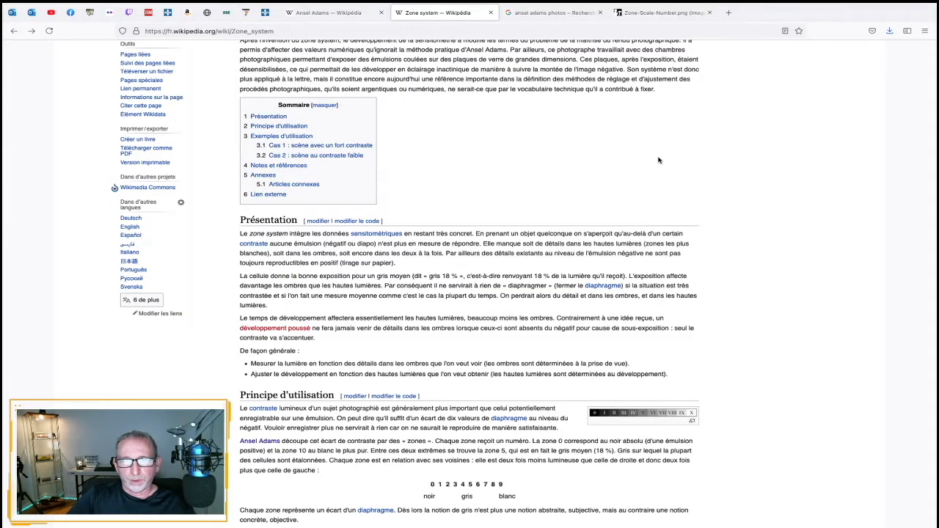
scroll(658, 160, down, 3)
scroll(658, 160, up, 8)
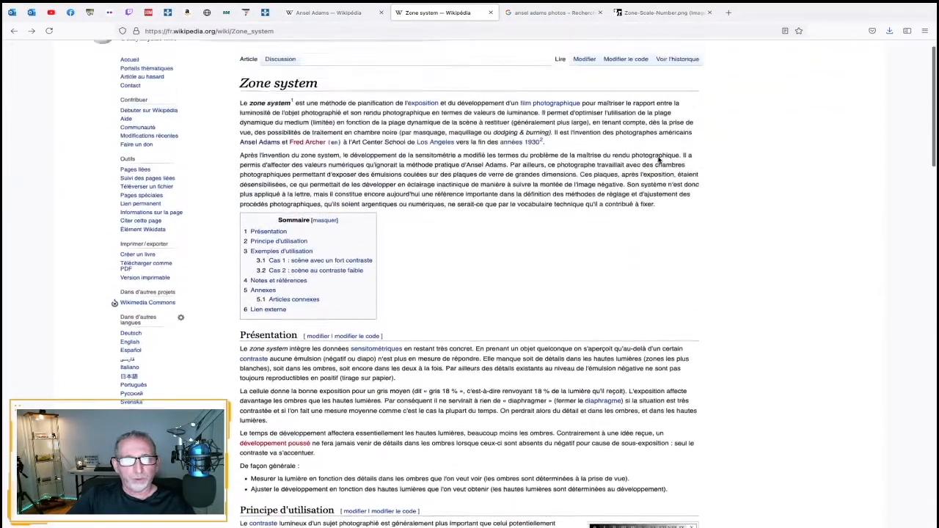
scroll(658, 157, down, 4)
scroll(658, 157, down, 5)
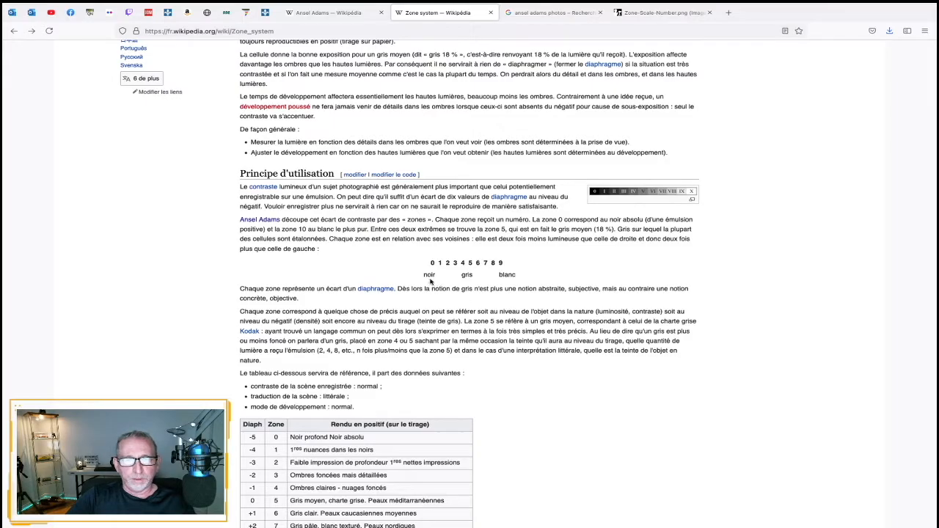
scroll(622, 275, up, 2)
scroll(622, 275, up, 1)
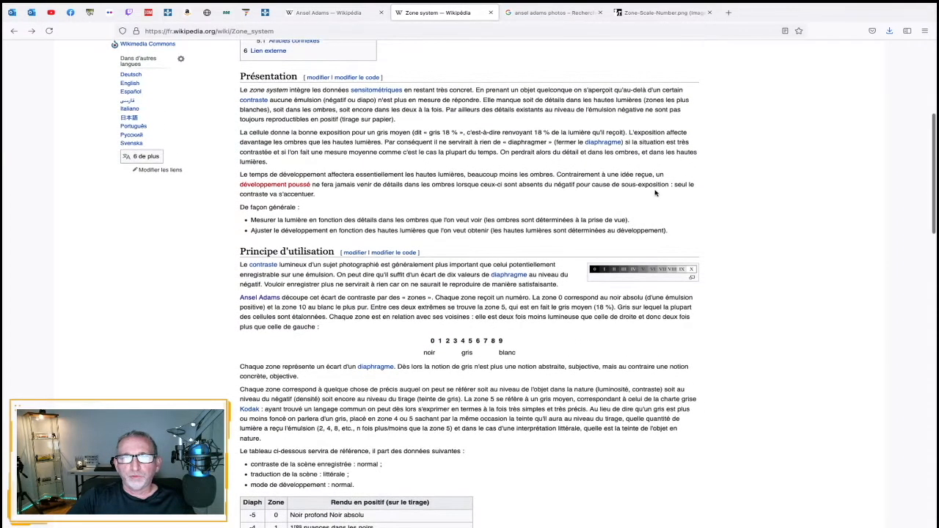
scroll(576, 73, up, 3)
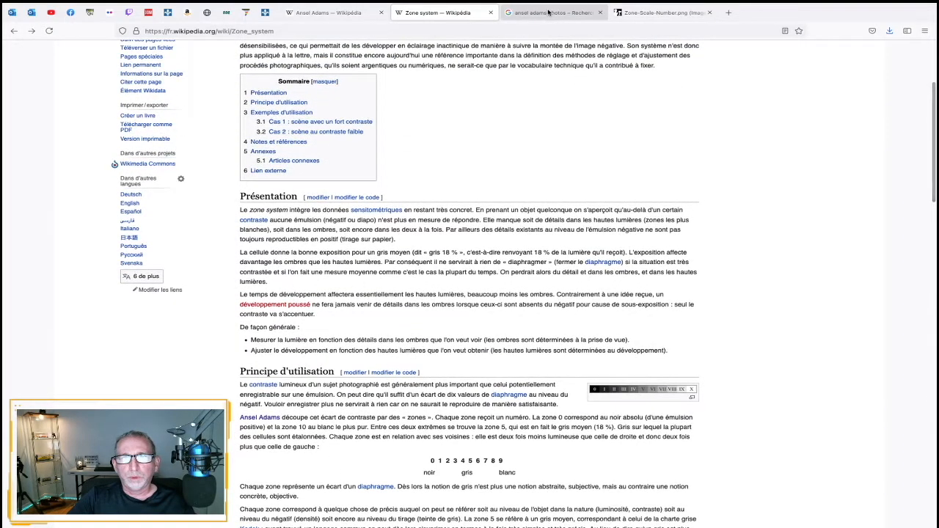
- View the Zone-Scale-Number.png image of the numbered gray zones, and return to the Ansel Adams photo results
click(549, 12)
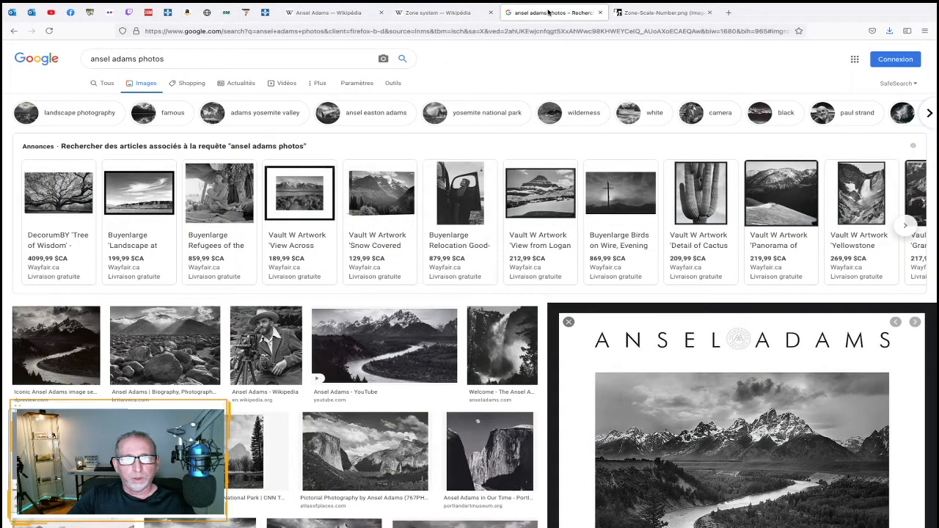
click(656, 15)
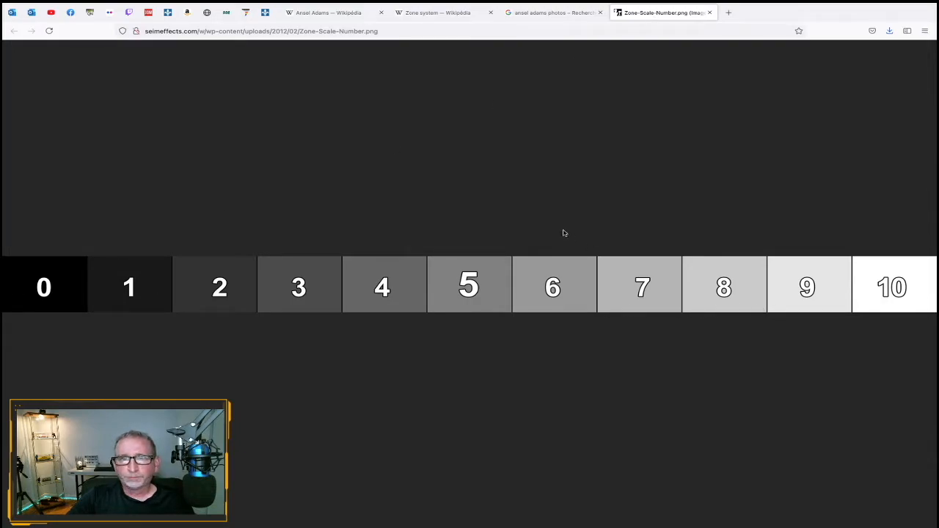
click(575, 15)
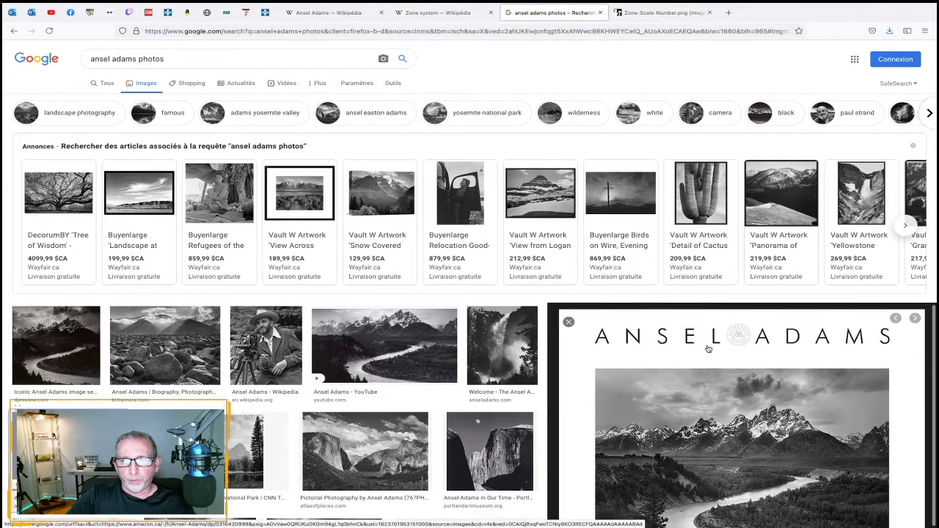
- Examine the tonal range of the mountain and river photo in the Ansel Adams 2021 calendar preview
scroll(708, 349, down, 1)
scroll(708, 350, up, 1)
scroll(708, 350, down, 1)
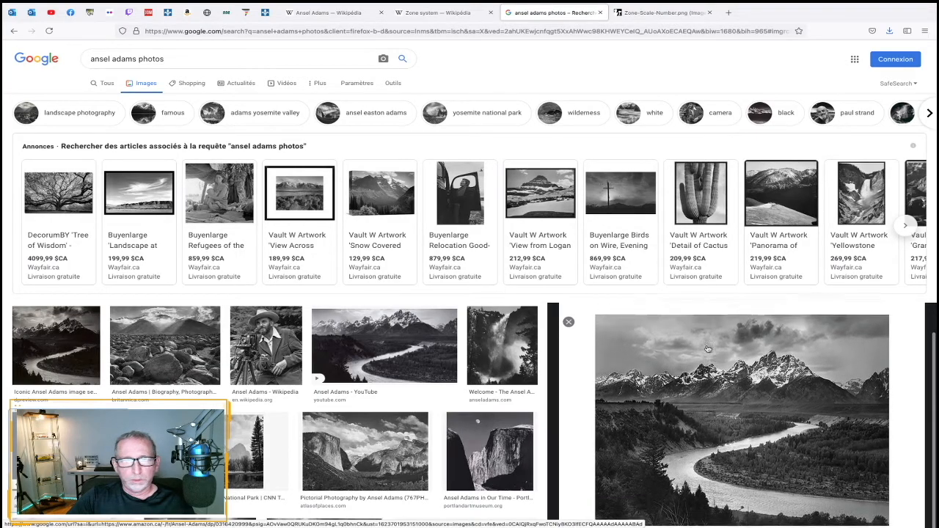
scroll(708, 350, up, 1)
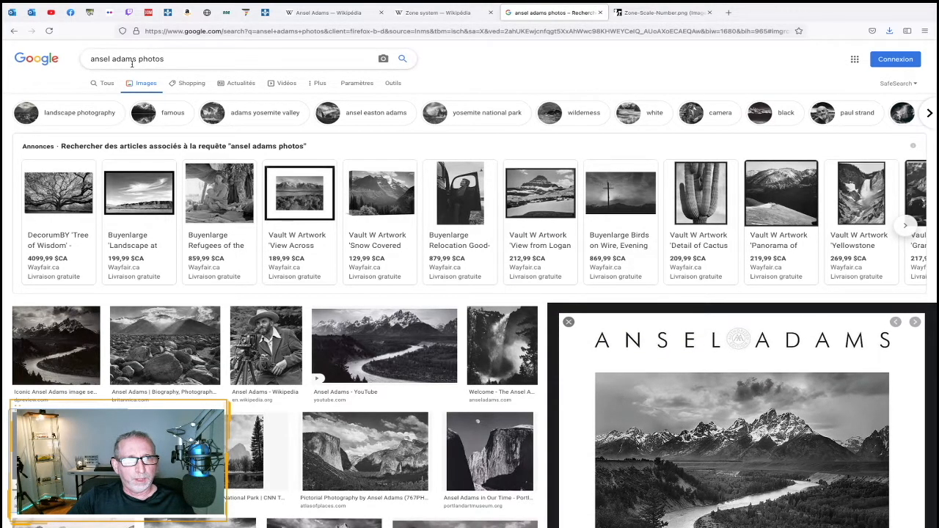
scroll(421, 246, down, 3)
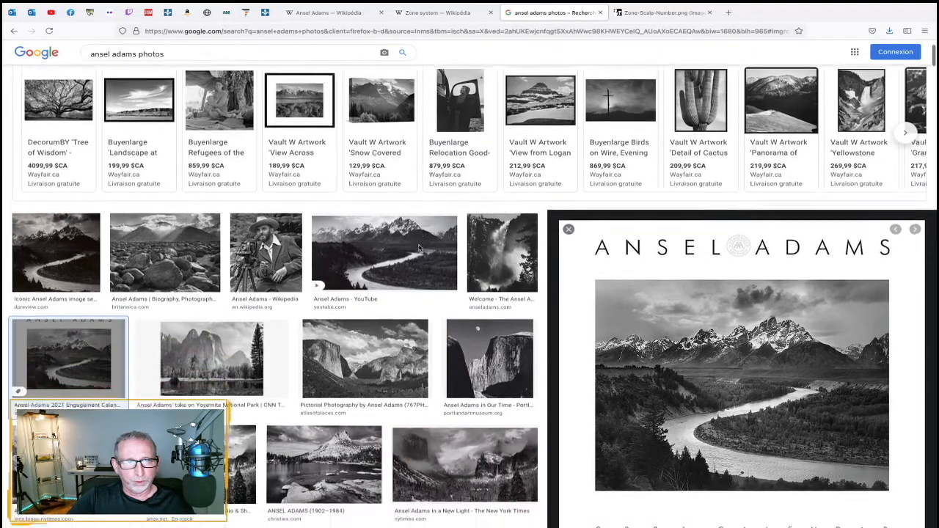
scroll(420, 249, down, 1)
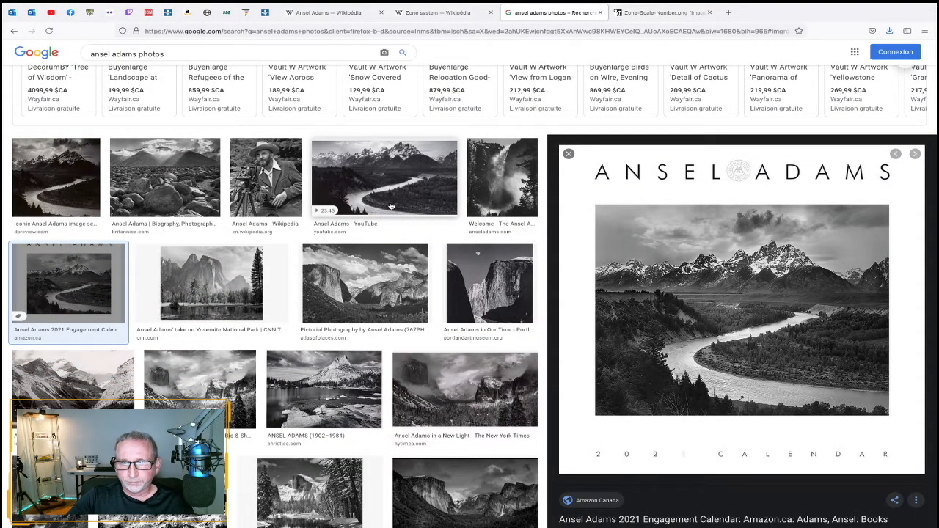
scroll(624, 244, down, 1)
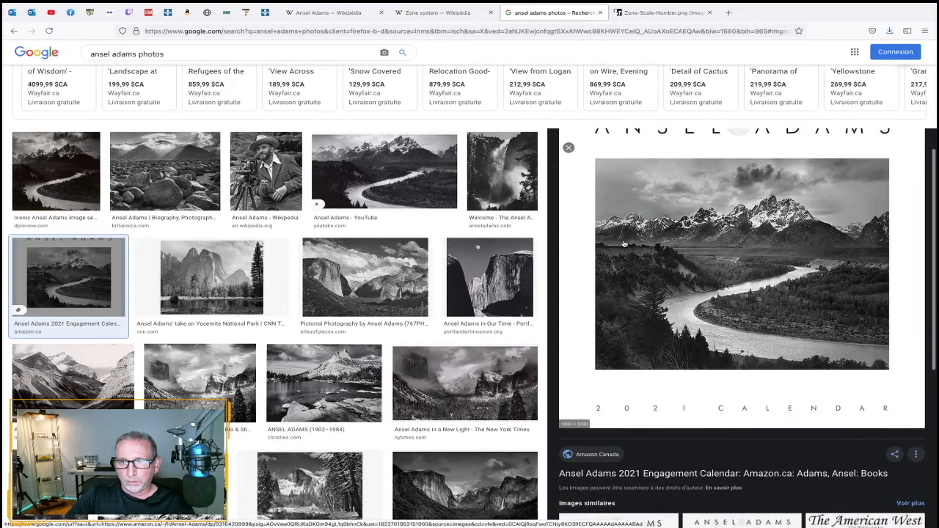
scroll(624, 243, down, 1)
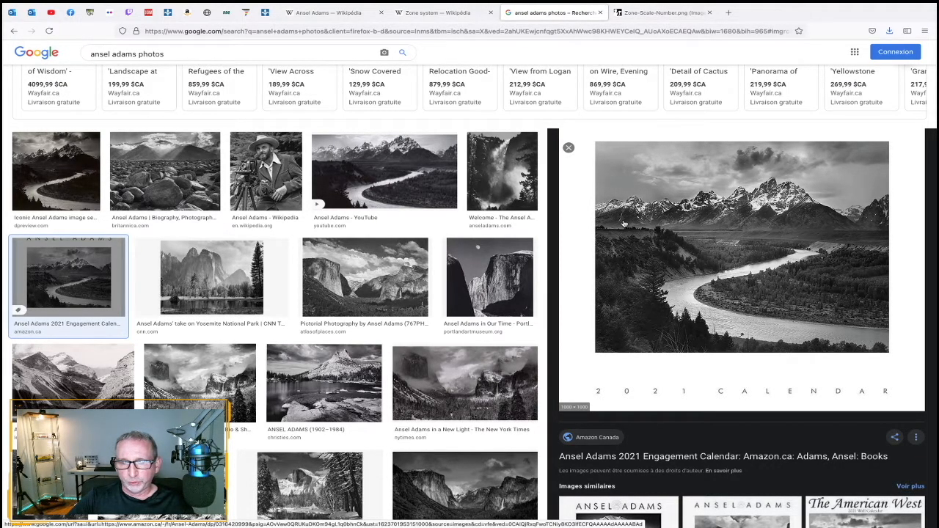
scroll(624, 223, up, 2)
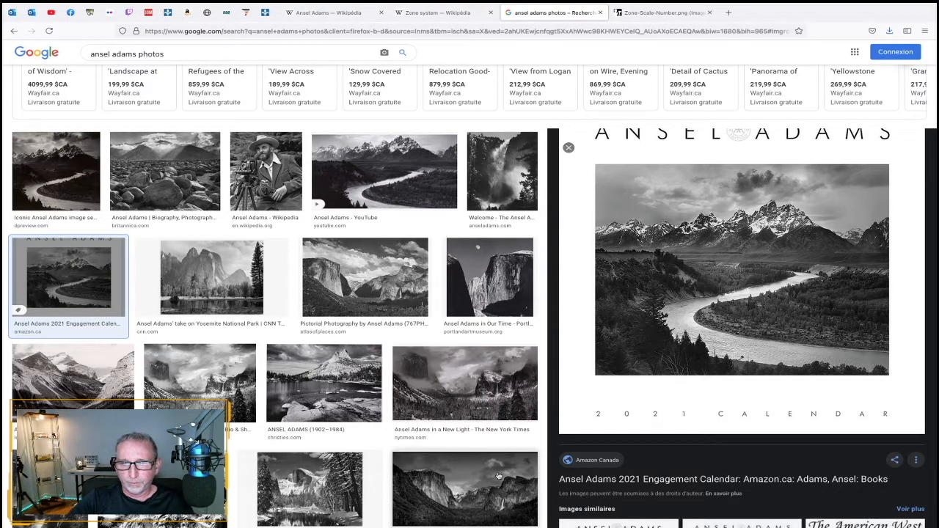
- Switch to NX Studio and view the church tower photos _DSC6892.NEF, _DSC6891.NEF and _DSC6893.NEF
mouse_move(500, 518)
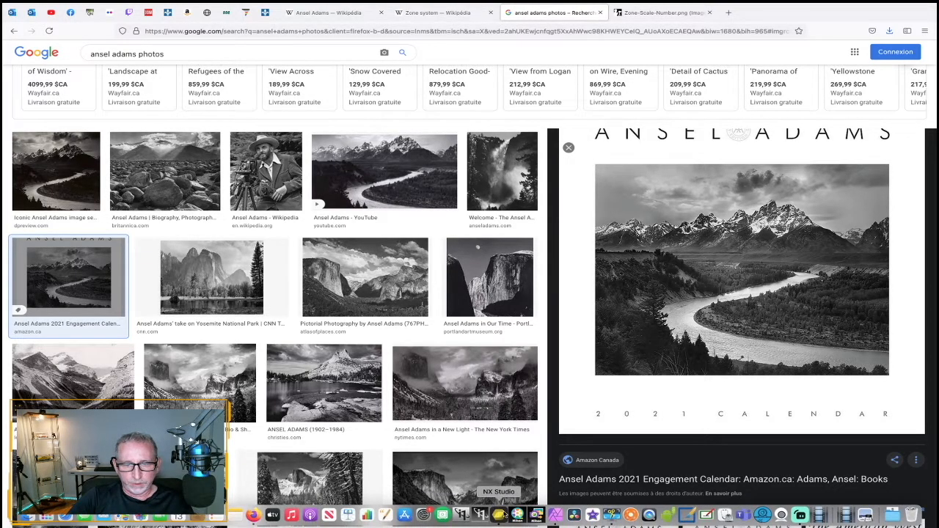
click(499, 518)
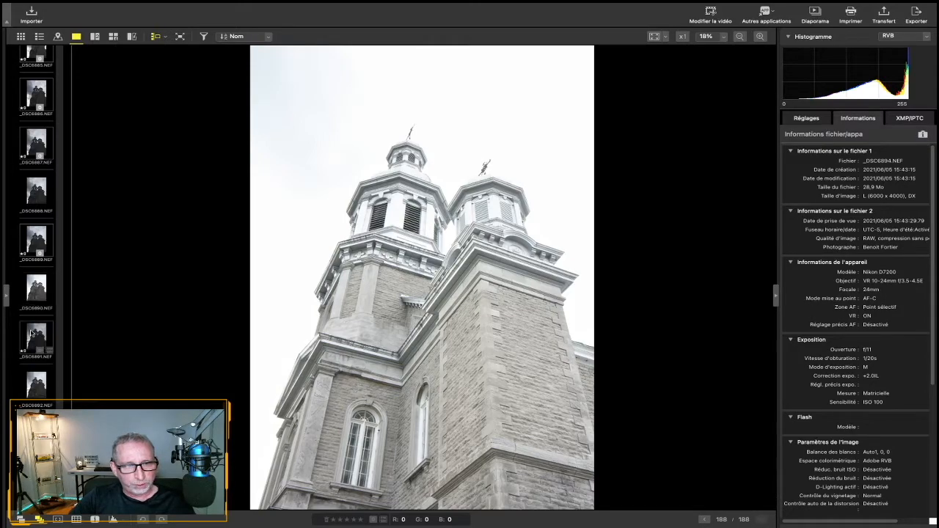
click(33, 393)
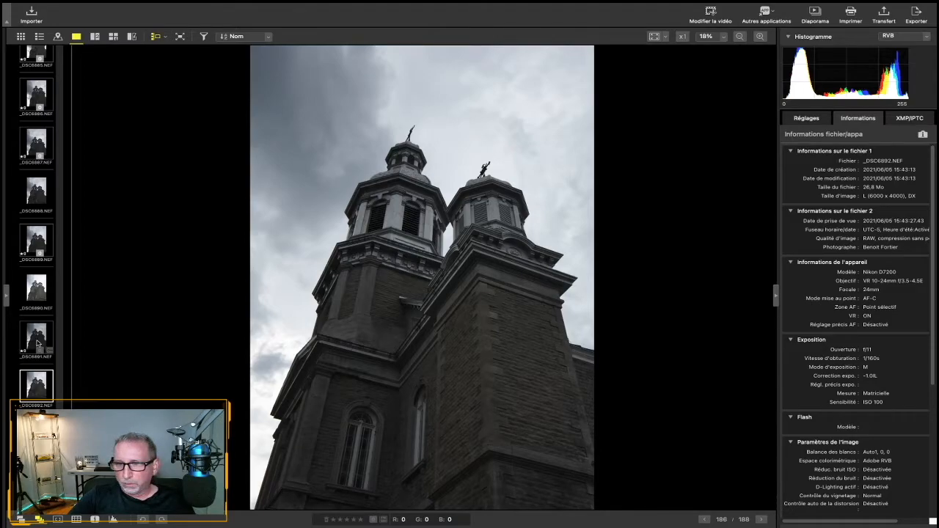
click(38, 343)
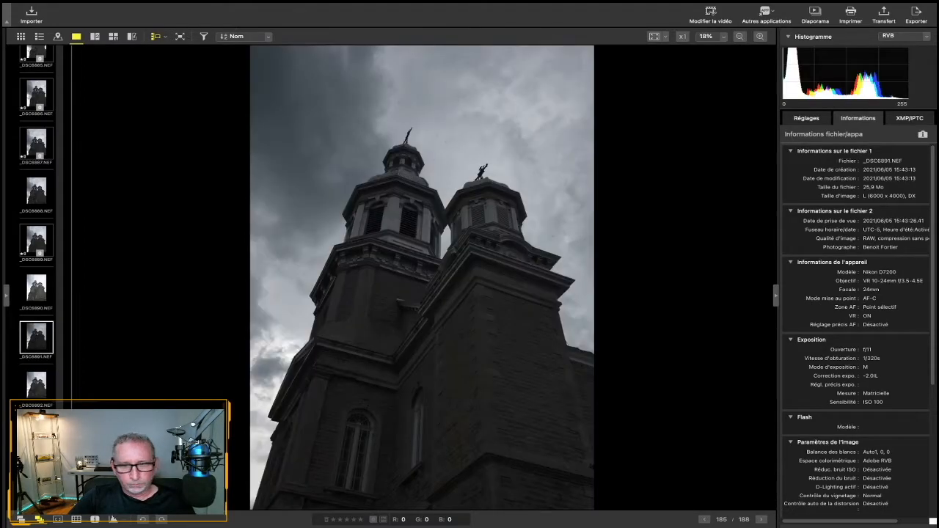
click(37, 433)
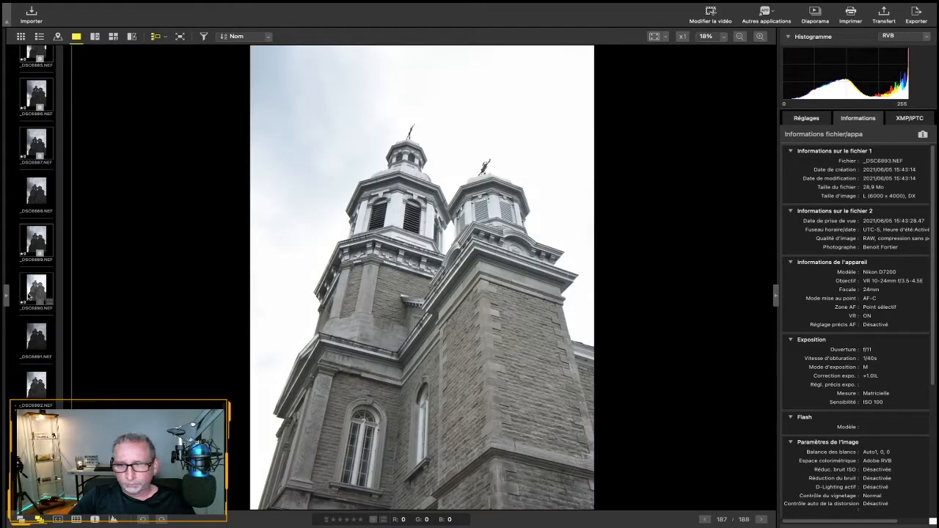
- Compare the five bracketed church tower exposures in sequence from _DSC6890.NEF to _DSC6894.NEF
click(31, 296)
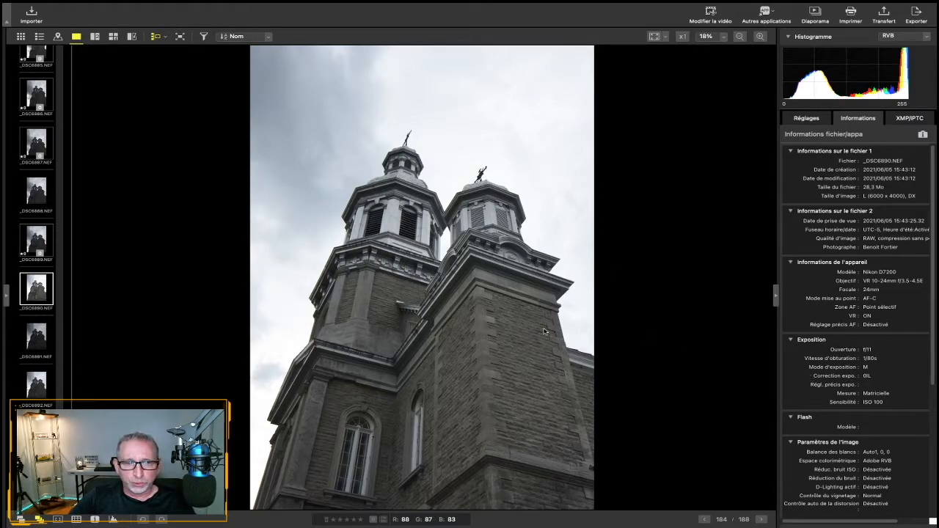
click(41, 339)
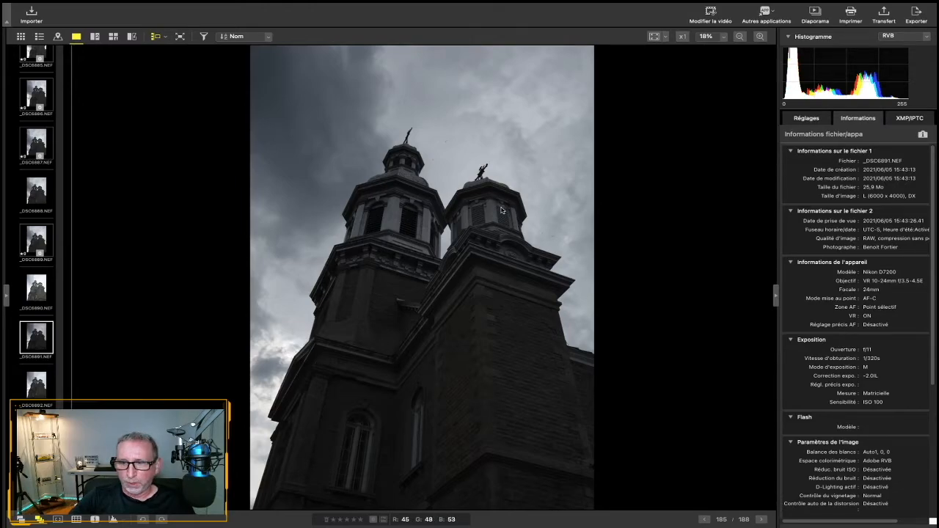
click(37, 385)
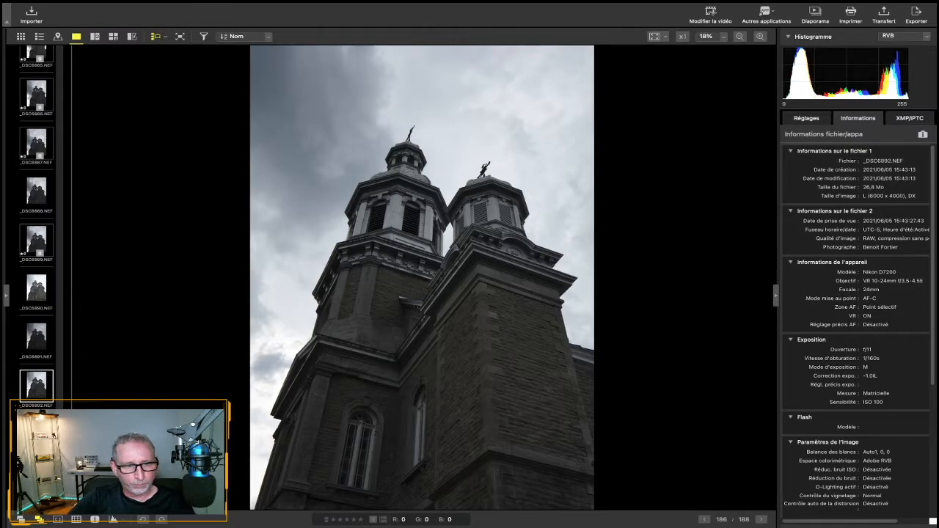
key(Right)
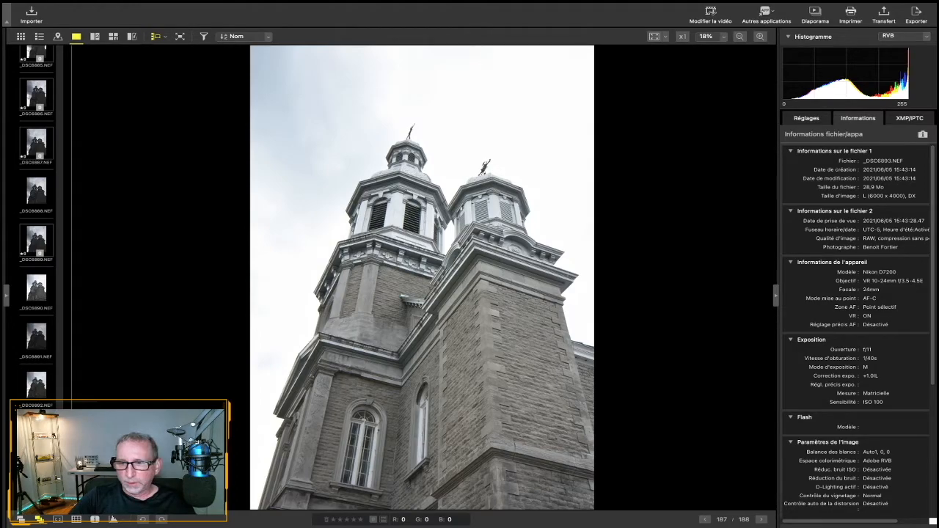
key(Right)
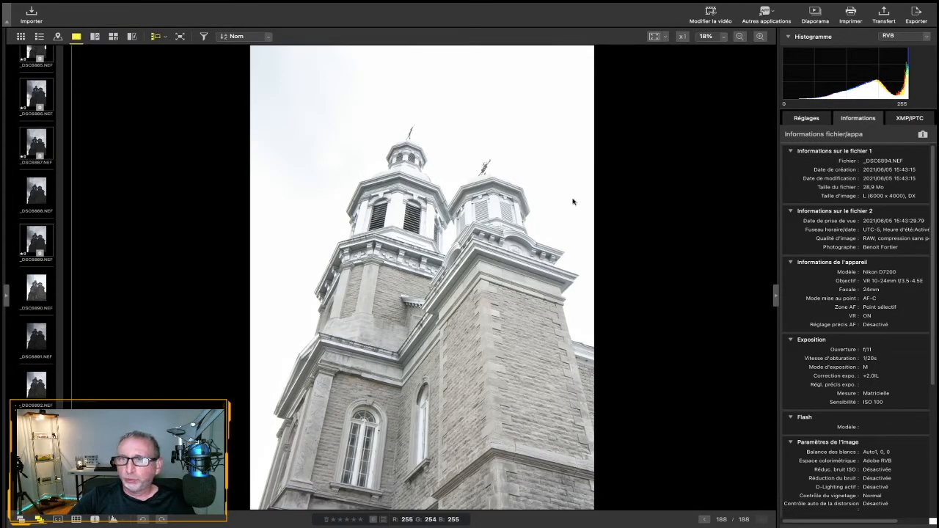
- Check the JPEG export settings for _DSC6894.NEF, and dismiss them without exporting
click(916, 13)
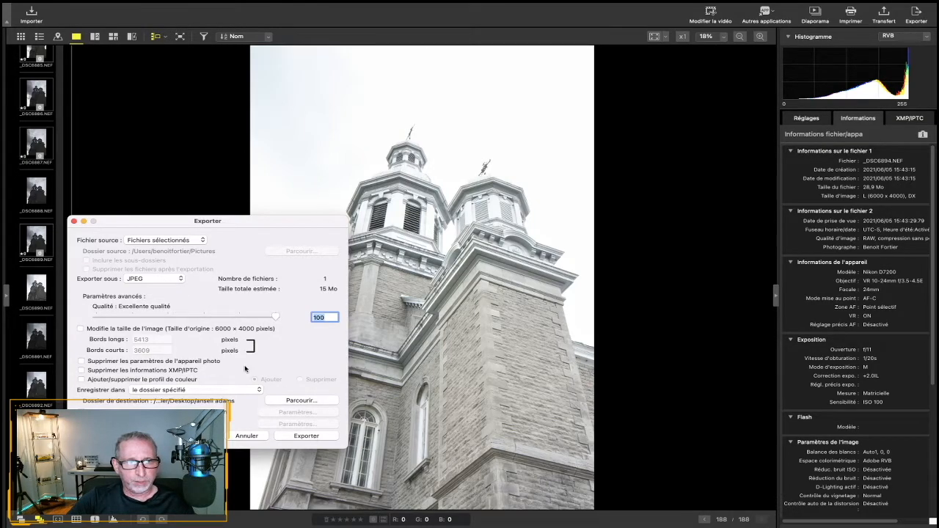
click(73, 221)
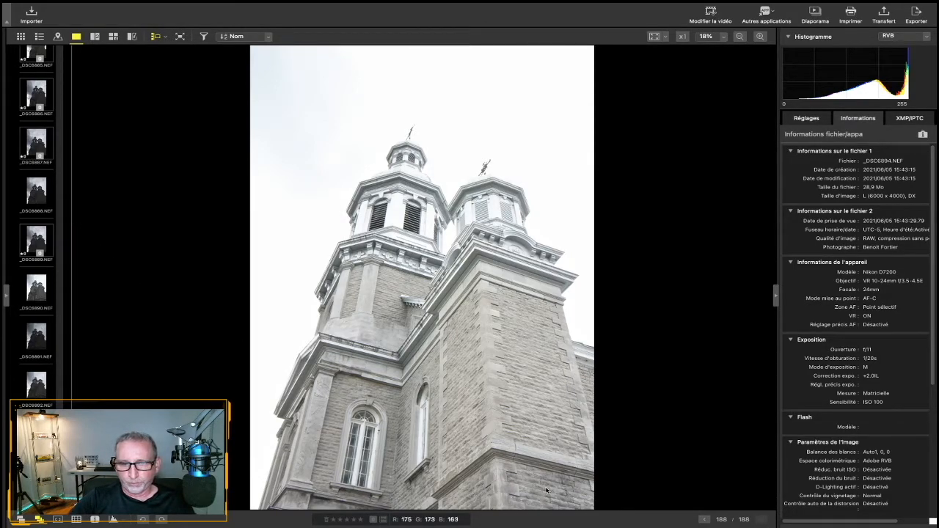
- Switch to Affinity Photo and start a new HDR merge
mouse_move(631, 515)
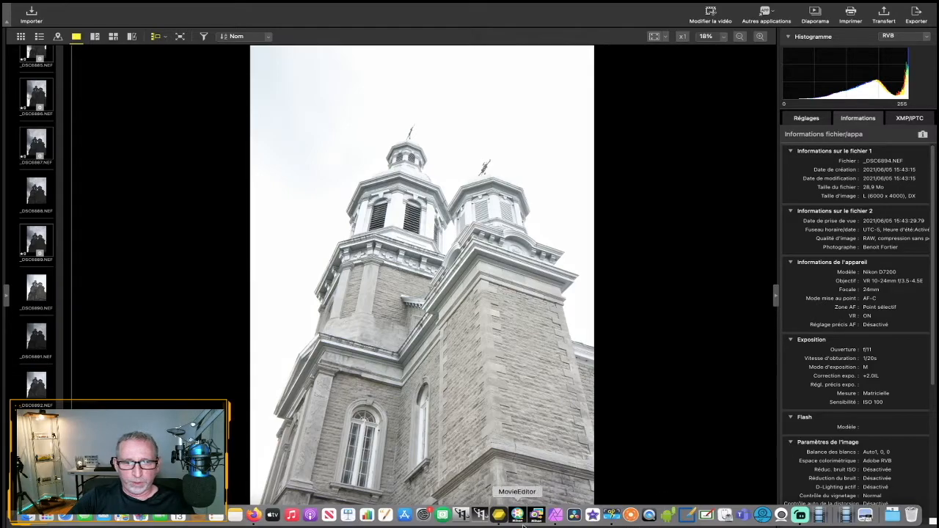
click(557, 516)
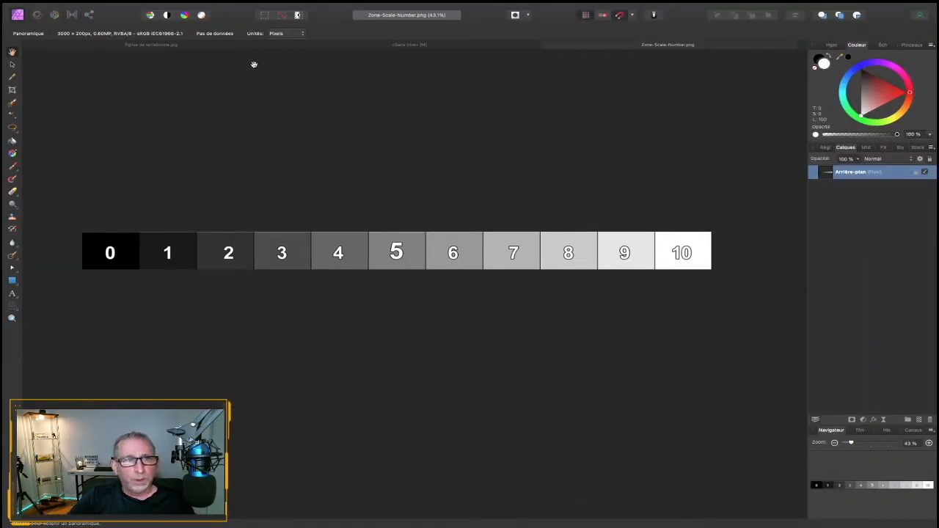
mouse_move(82, 6)
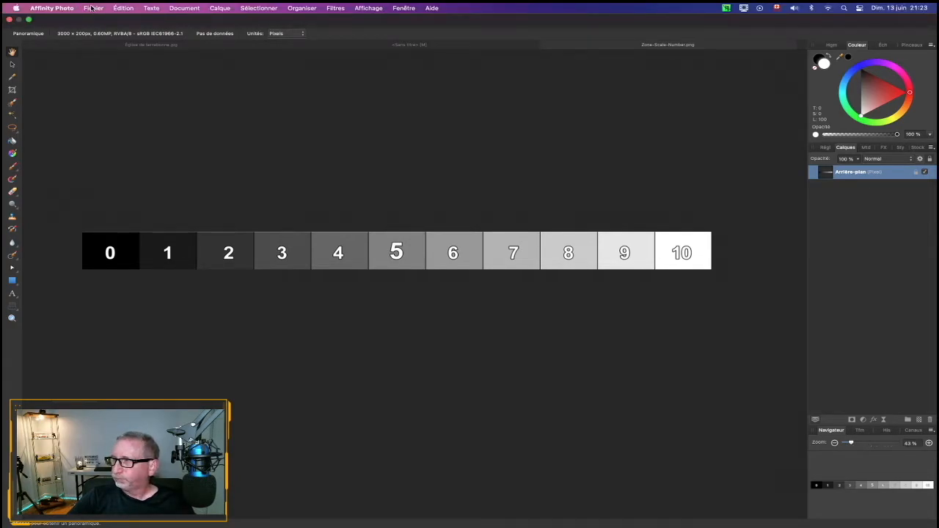
click(91, 8)
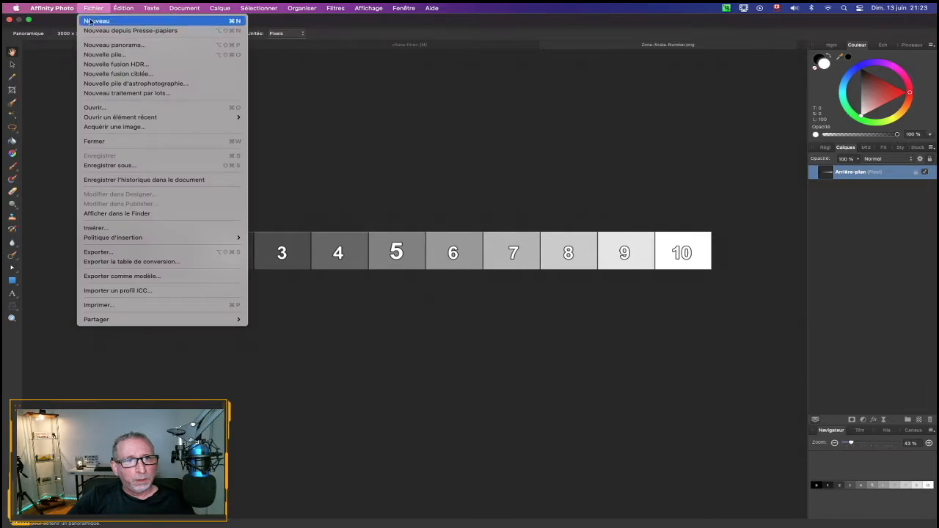
click(108, 66)
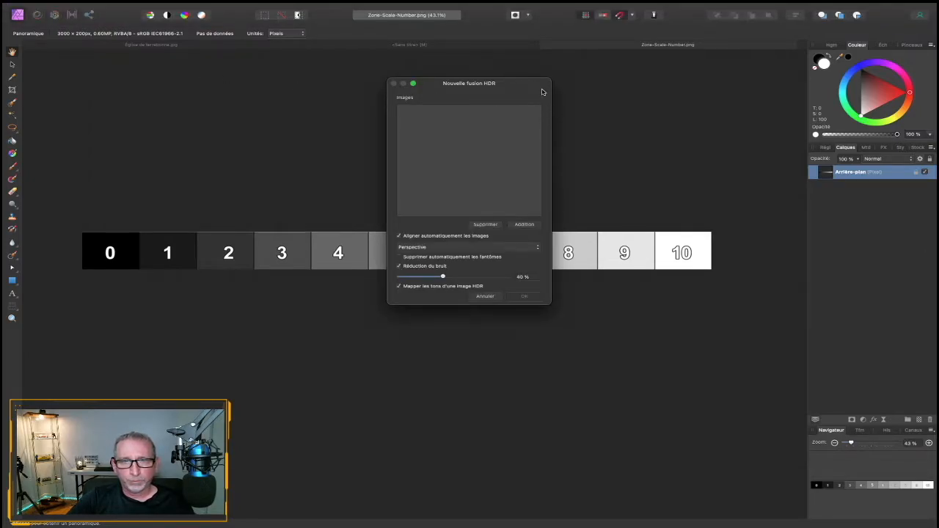
drag(513, 87, 521, 139)
- Add _DSC6890.JPG through _DSC6894.JPG from the desktop's ansell adams folder and run the HDR merge with automatic ghost removal enabled
click(531, 276)
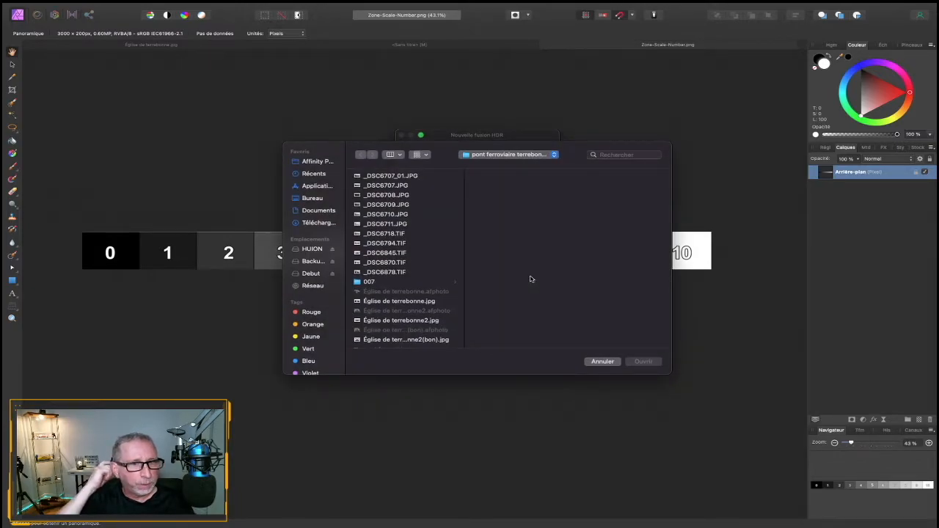
click(319, 201)
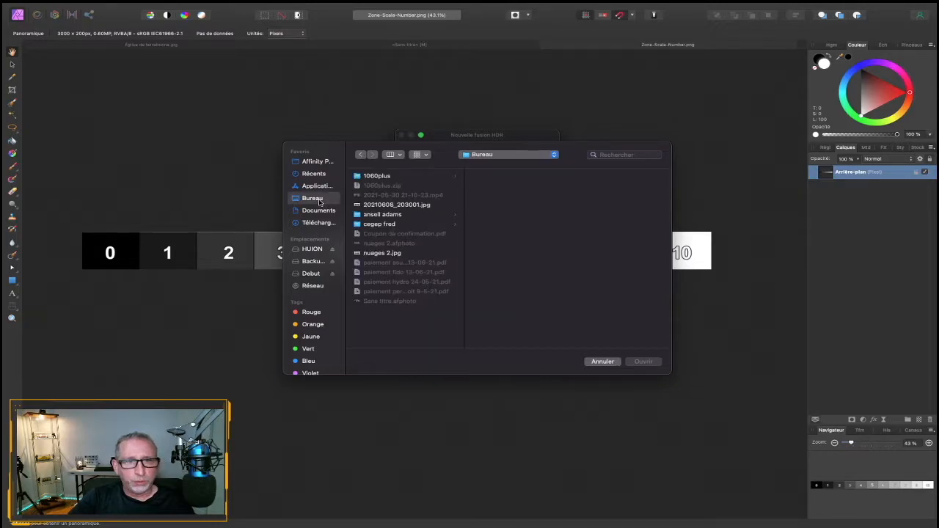
click(370, 215)
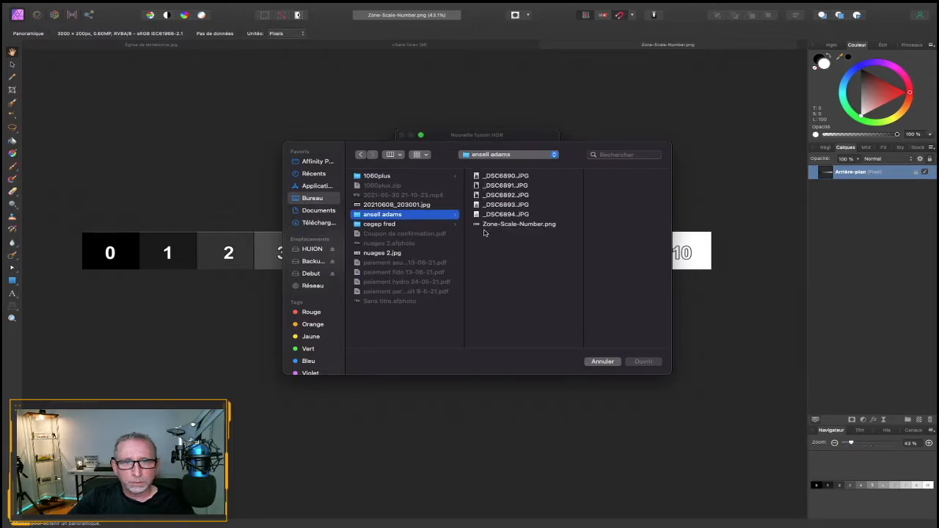
click(531, 176)
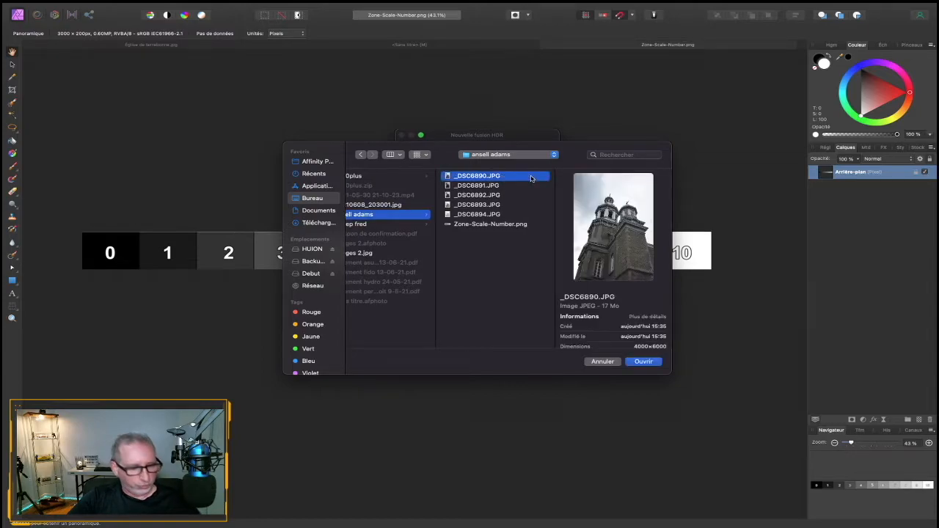
shift+click(493, 215)
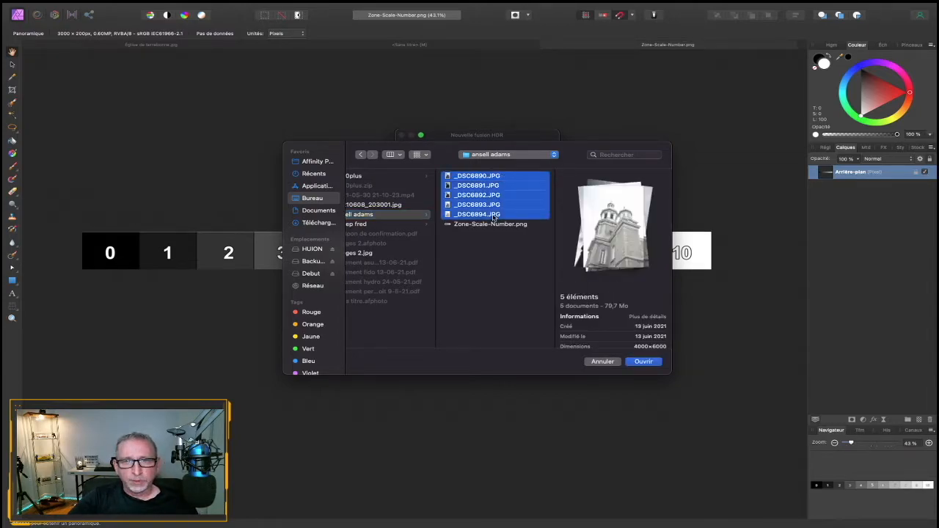
click(643, 361)
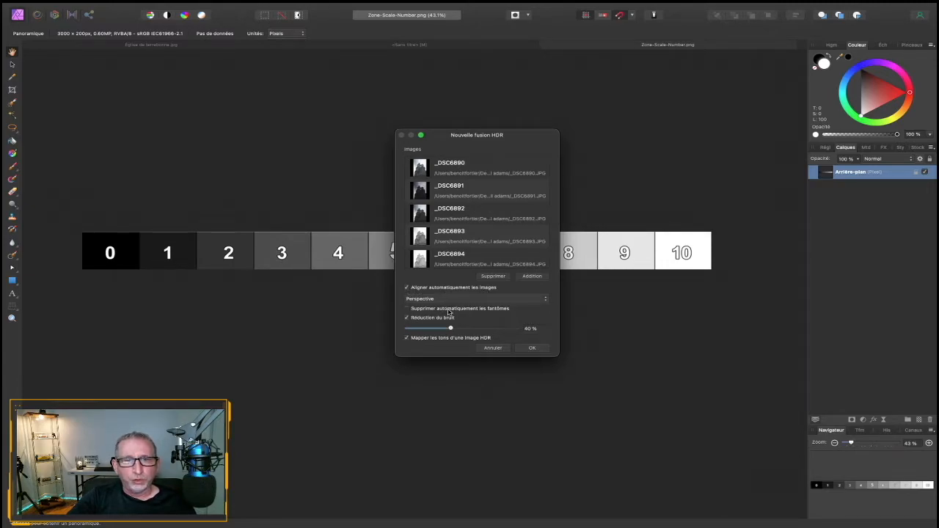
click(407, 309)
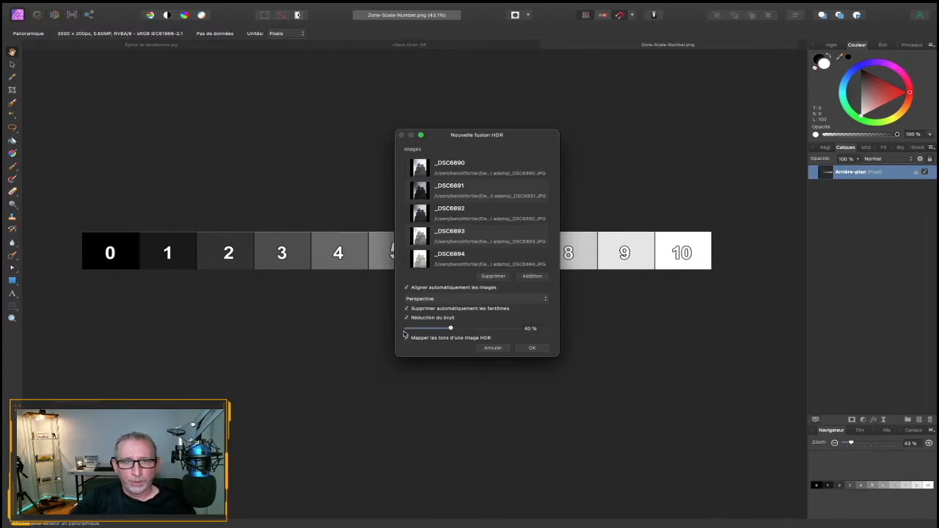
click(532, 349)
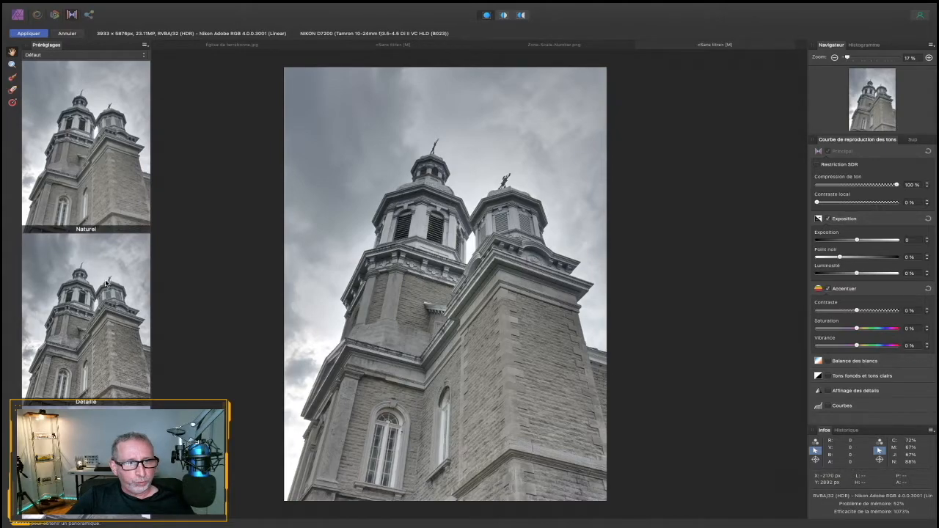
- Browse the default tone mapping presets, including the high-contrast black and white one
scroll(107, 283, down, 2)
scroll(105, 283, down, 10)
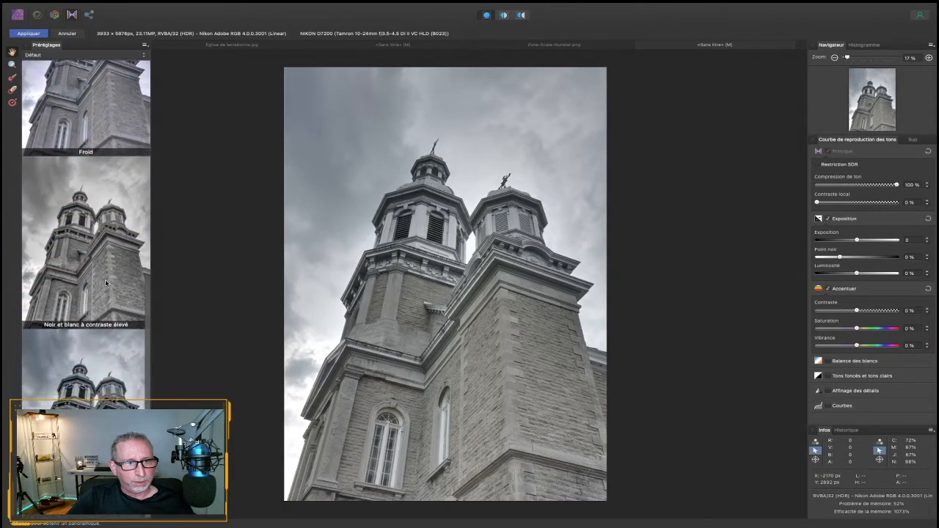
scroll(105, 283, up, 12)
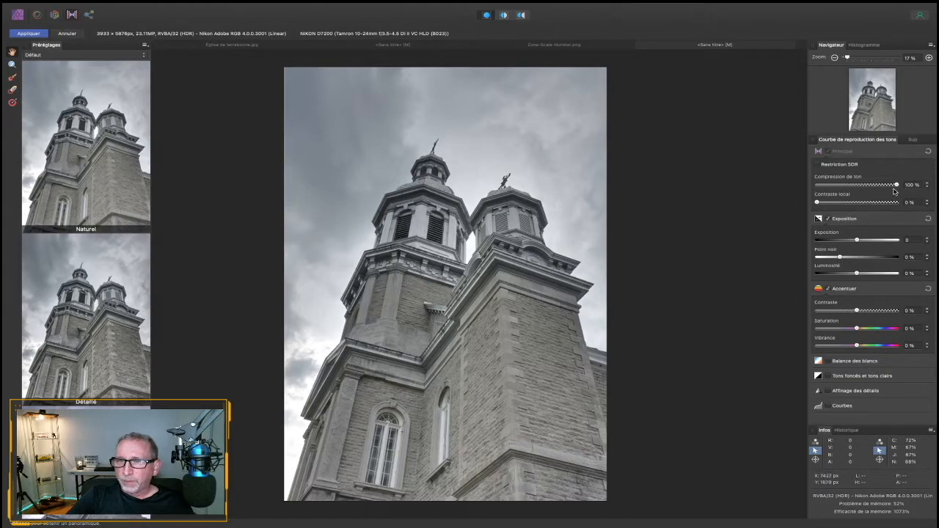
- Test the tone compression at 54%, restore it to 100%, and set the local contrast to 30%
click(862, 183)
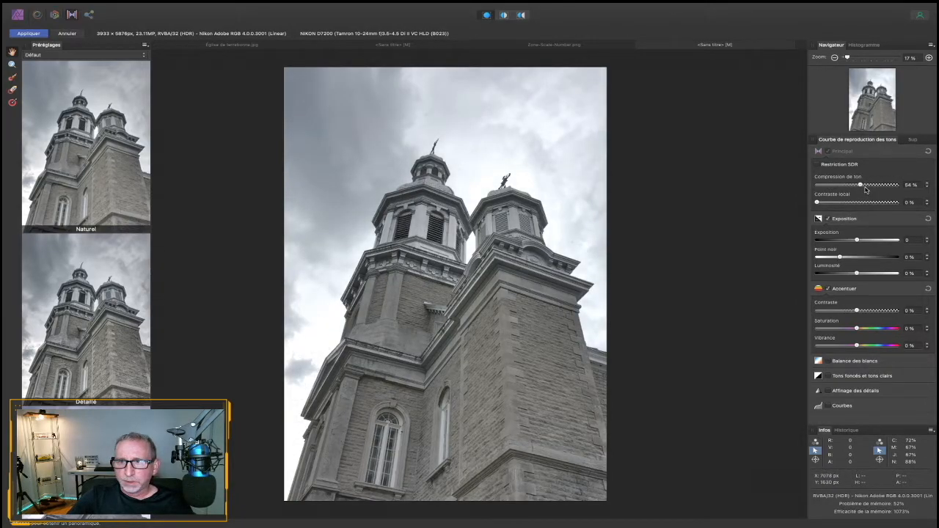
drag(860, 185, 896, 185)
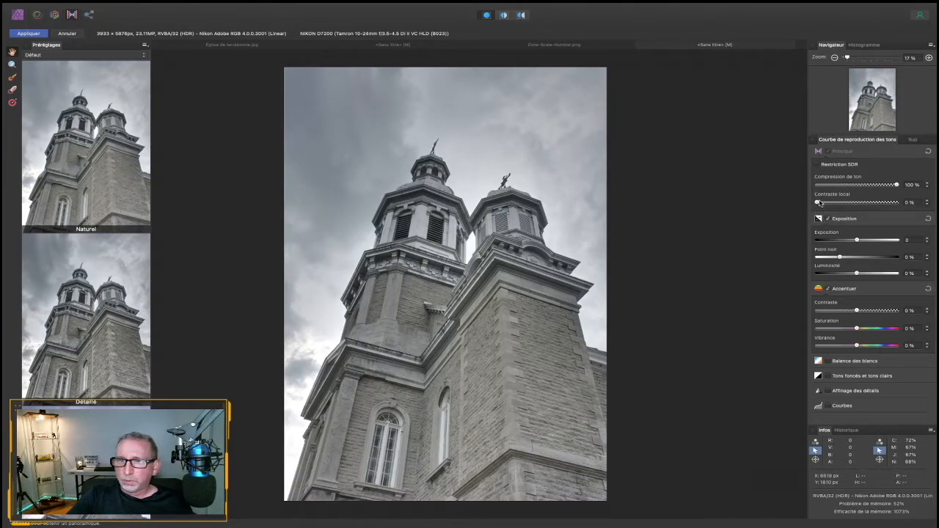
drag(816, 203, 889, 203)
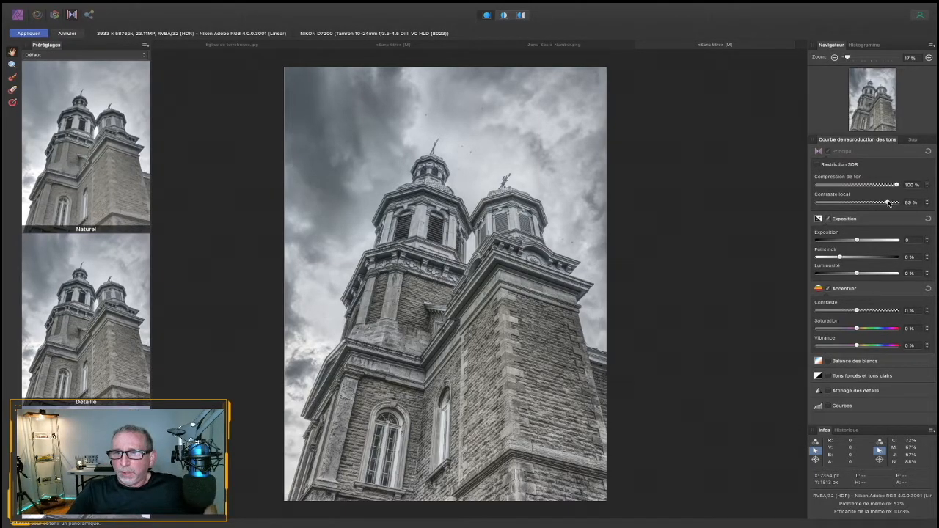
drag(889, 203, 842, 209)
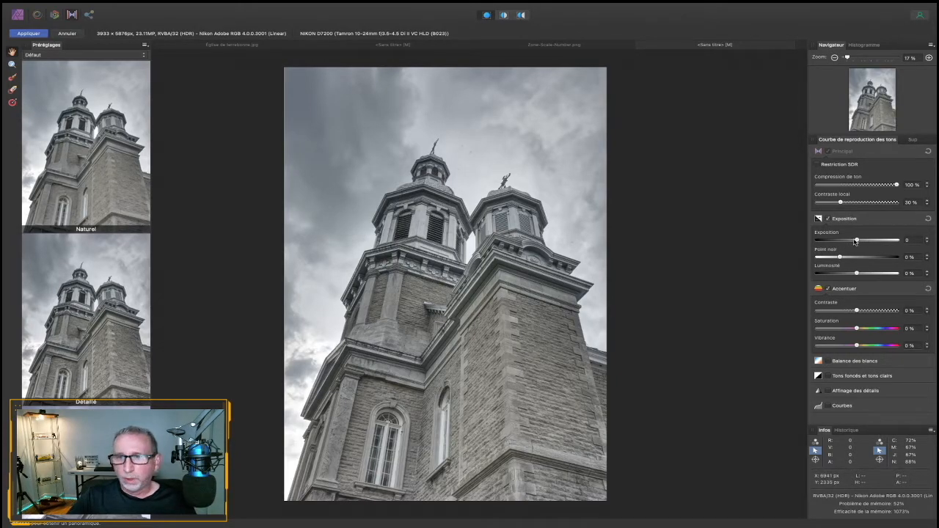
- Set the black point of the tone-mapped church image to 2%
click(926, 256)
click(927, 255)
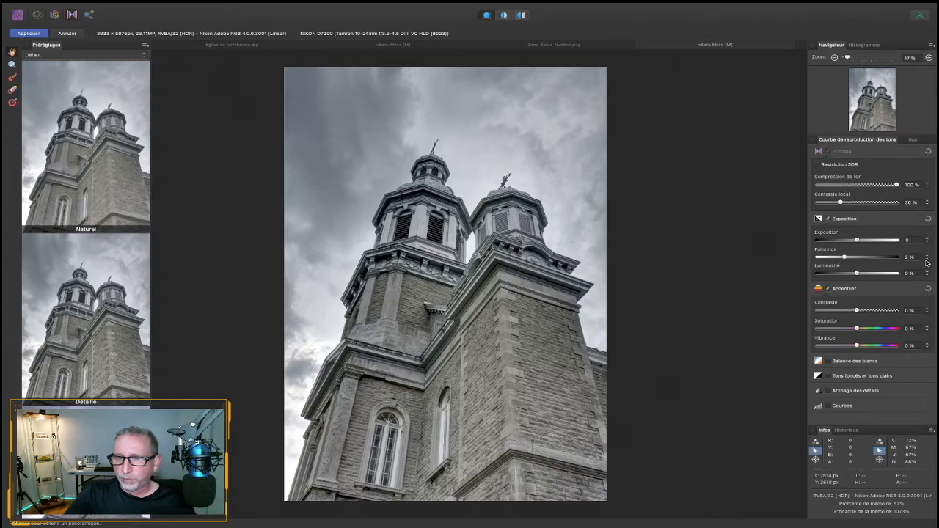
click(927, 259)
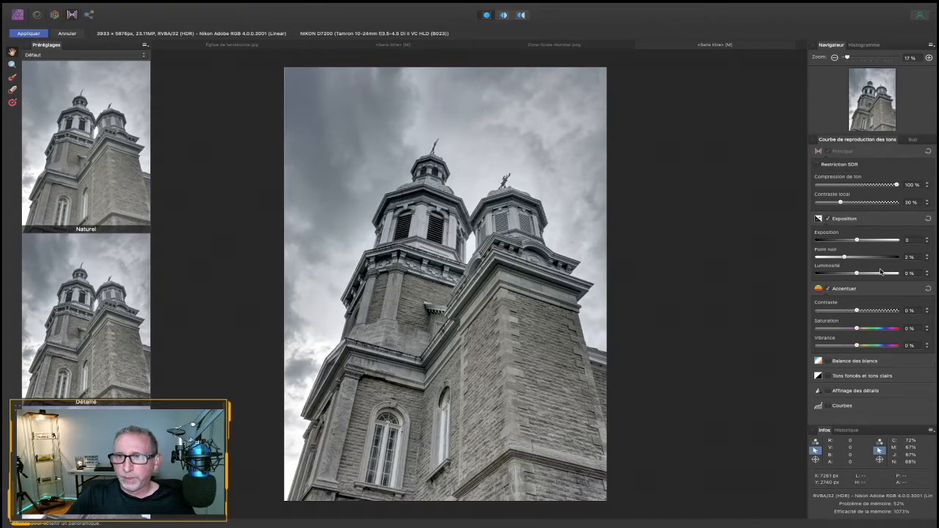
- Display the histogram and set the image contrast to 1%
click(870, 45)
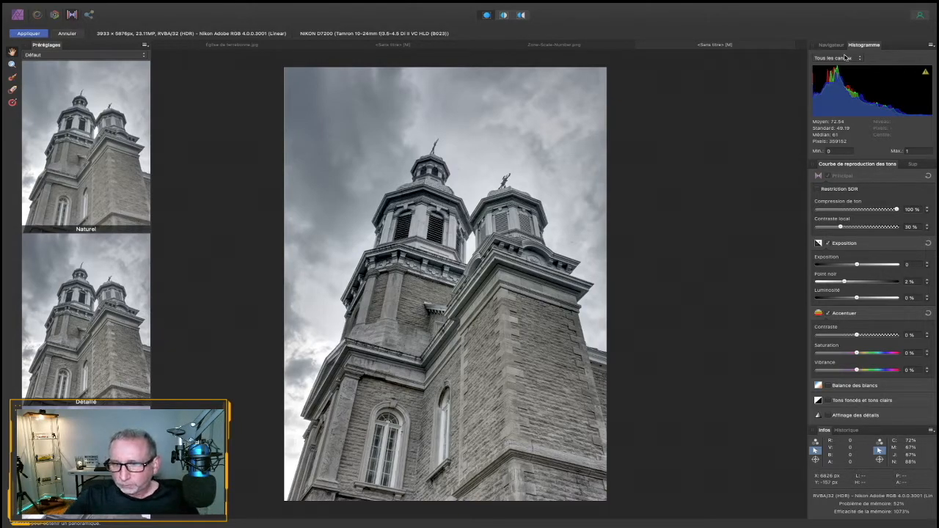
click(928, 334)
click(928, 334)
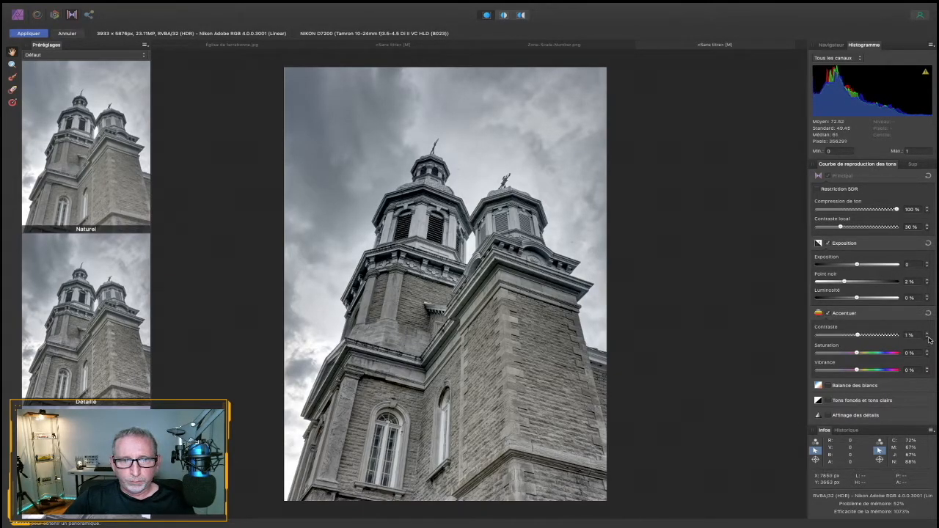
click(928, 334)
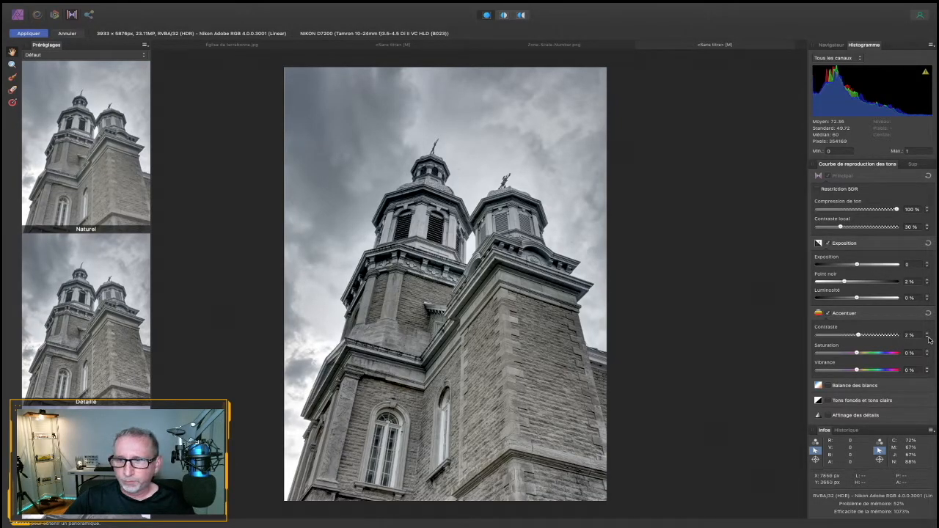
click(927, 337)
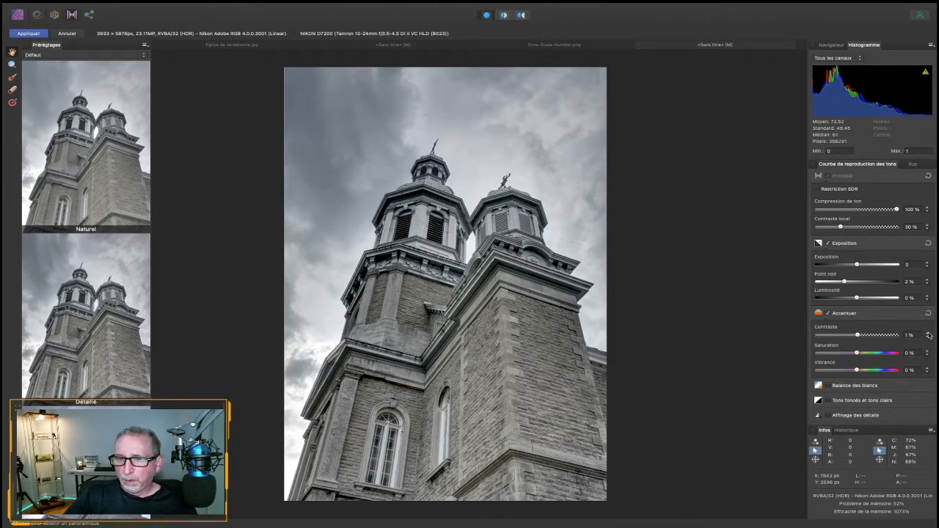
- Try a saturation of -100% on the church image and restore it to 0%
drag(856, 353, 766, 357)
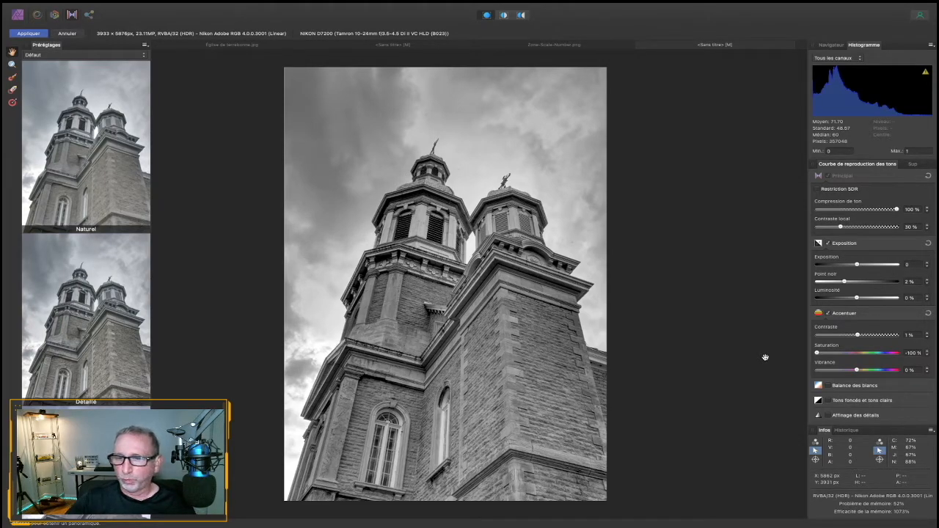
click(929, 313)
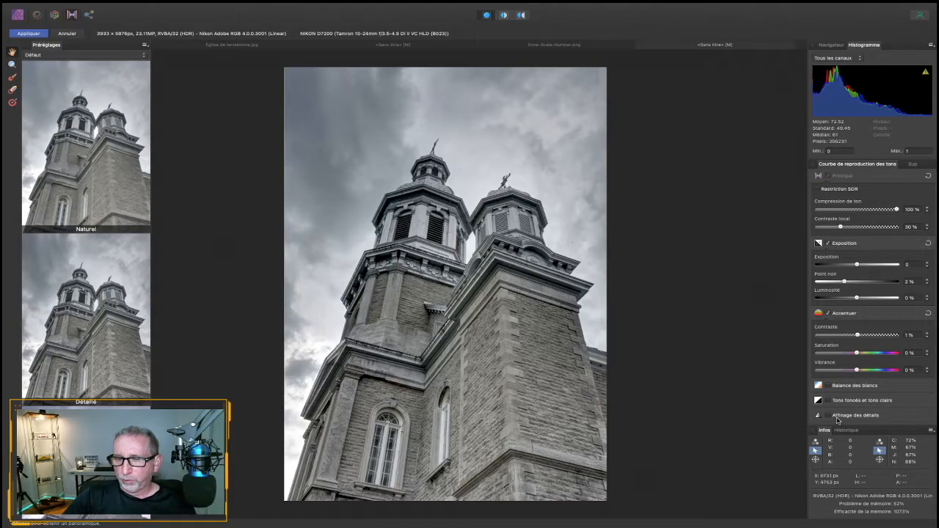
- Try the Curves adjustment, check its channel choices with Maître kept, and disable the adjustment again
scroll(833, 407, down, 1)
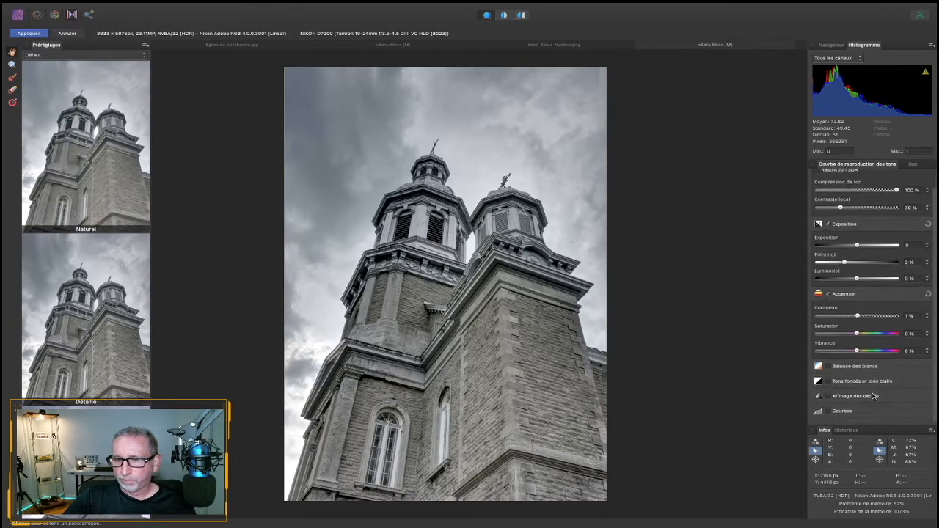
click(829, 416)
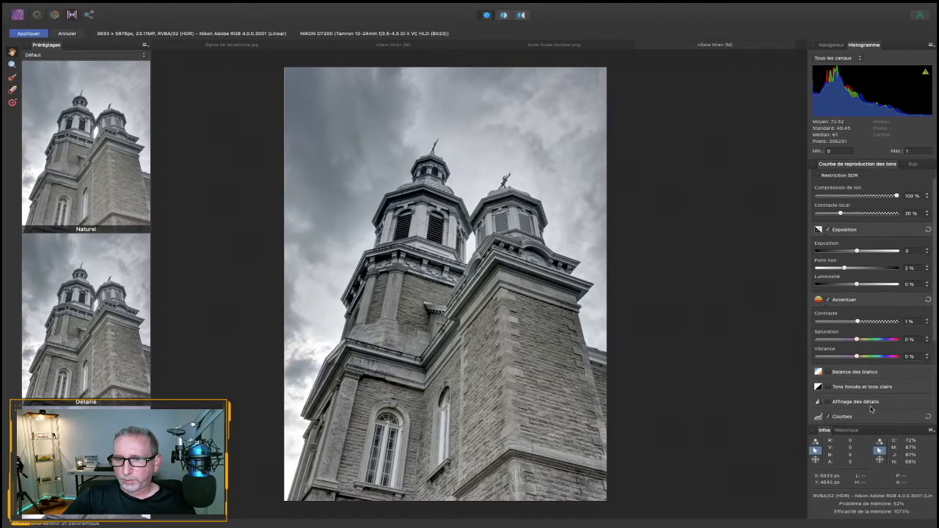
scroll(880, 381, down, 5)
scroll(894, 404, down, 2)
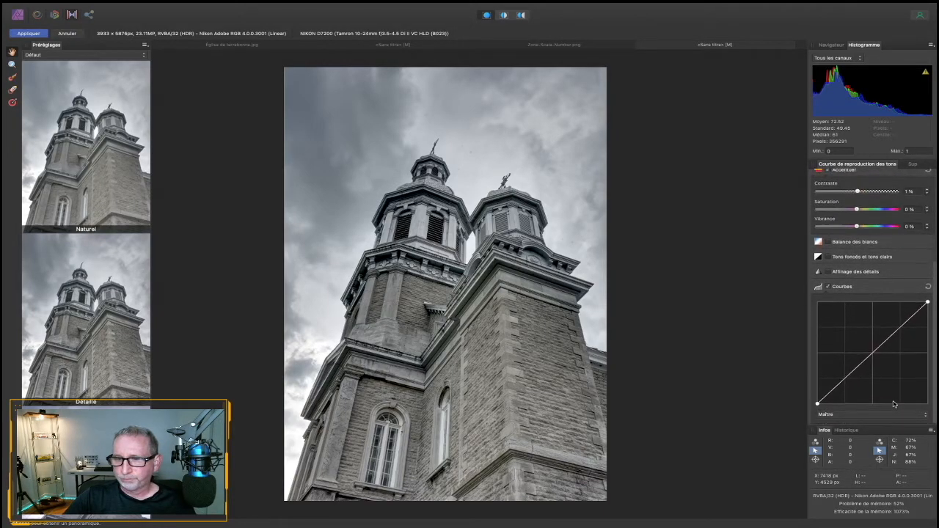
click(913, 419)
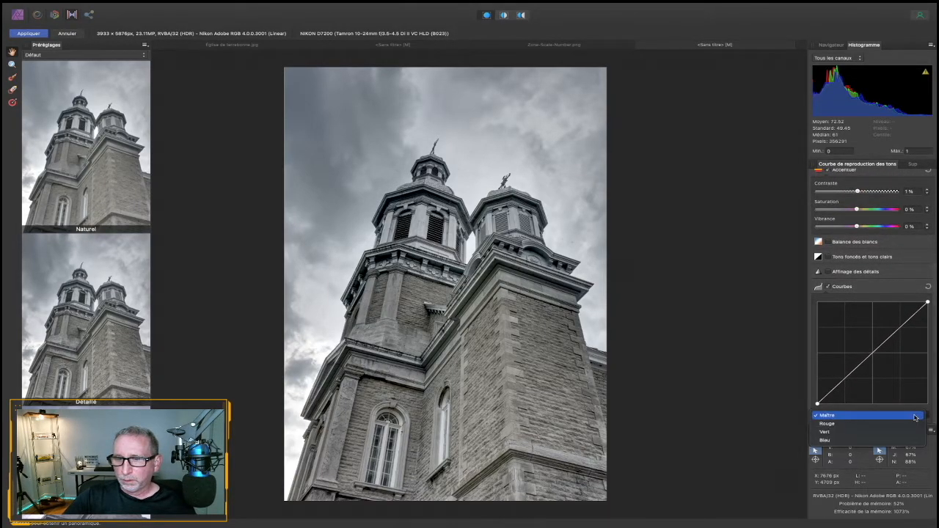
click(915, 418)
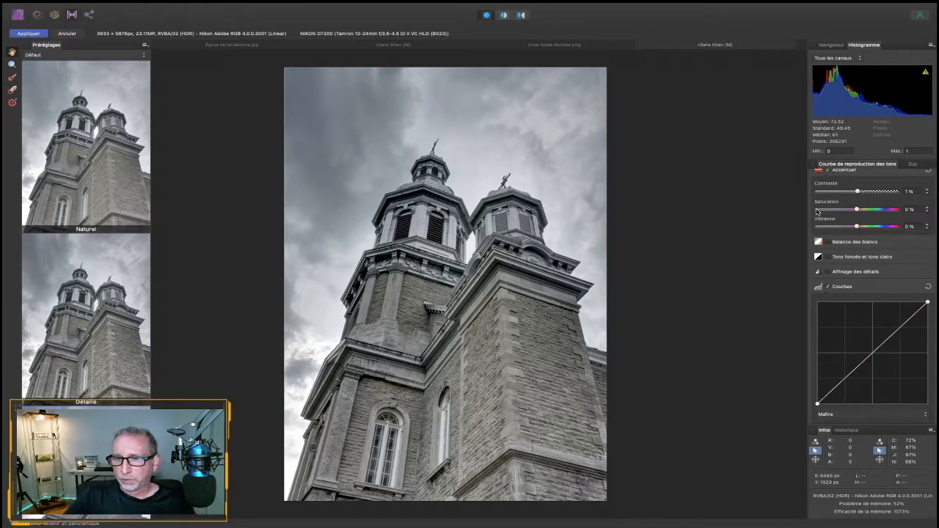
click(832, 287)
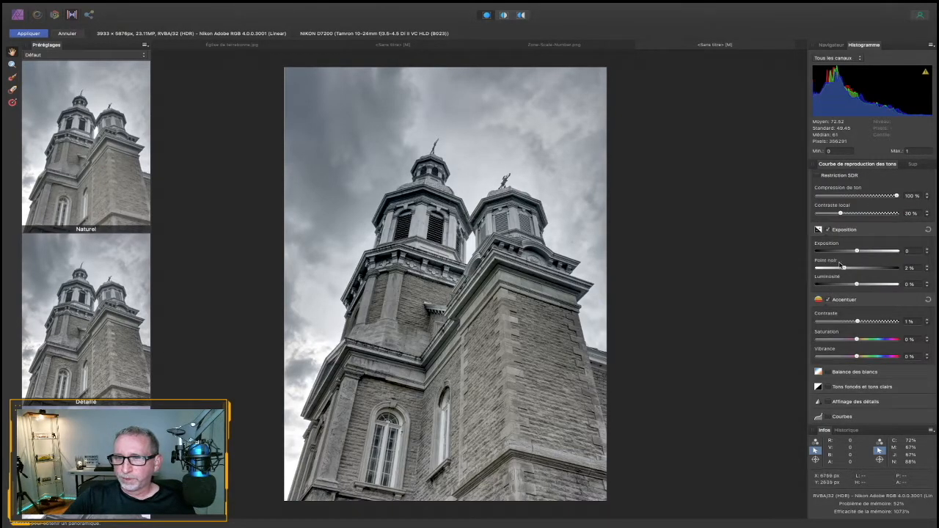
- Desaturate the church image to -100% and test the vibrance, keeping it at 0%
click(816, 340)
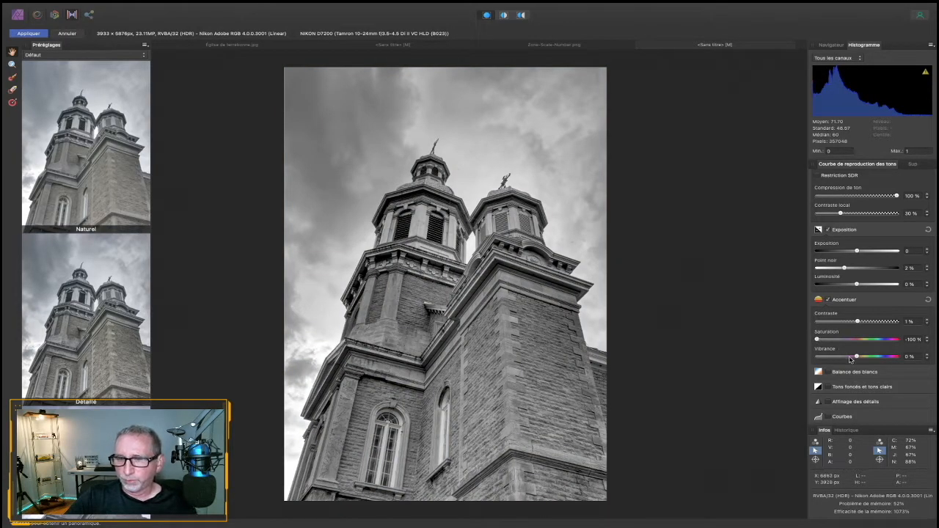
mouse_move(856, 358)
mouse_down()
mouse_move(897, 357)
mouse_move(880, 374)
mouse_move(856, 372)
mouse_up()
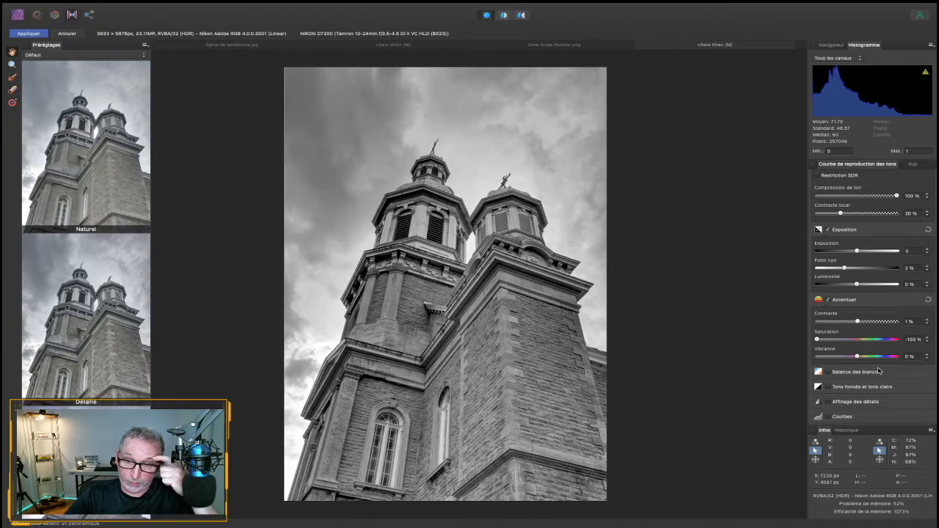
- Enable the shadows and highlights adjustment, try Tons clairs at 15%, and reset both sliders to 0%
click(827, 388)
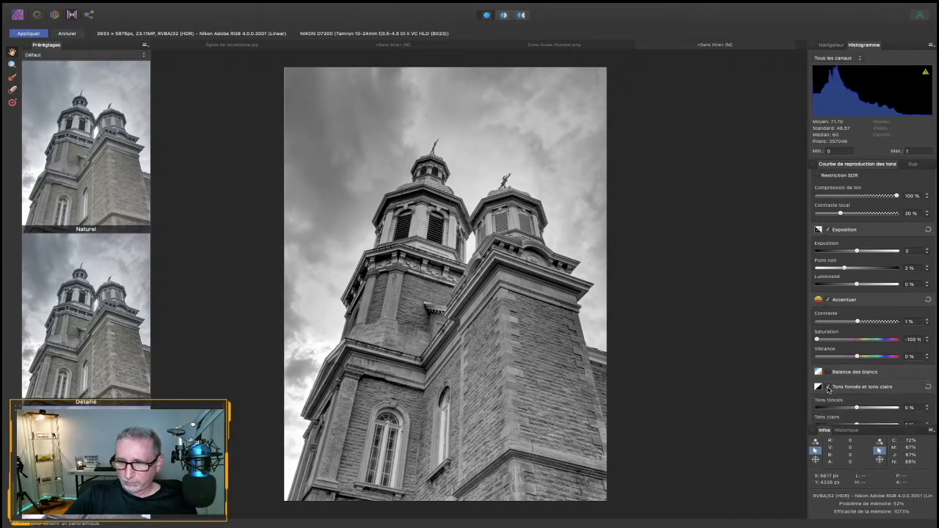
scroll(860, 411, down, 2)
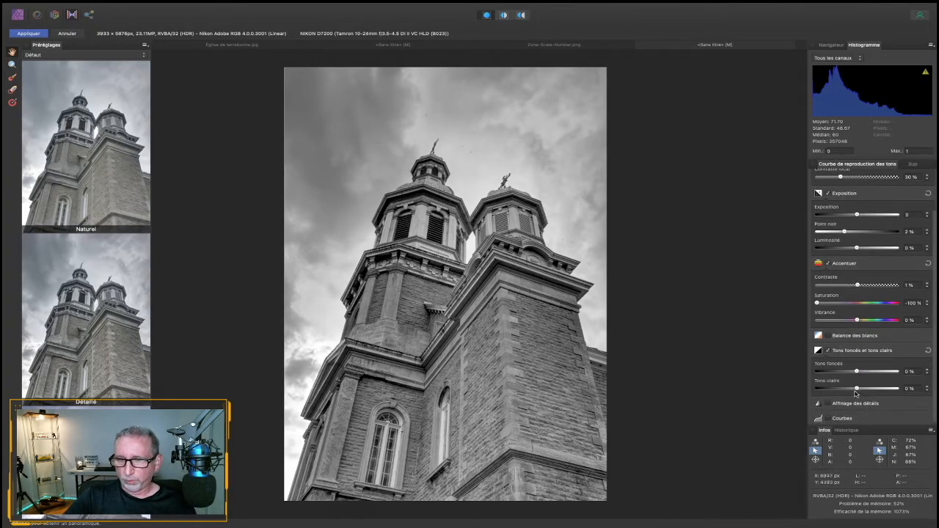
drag(856, 388, 863, 389)
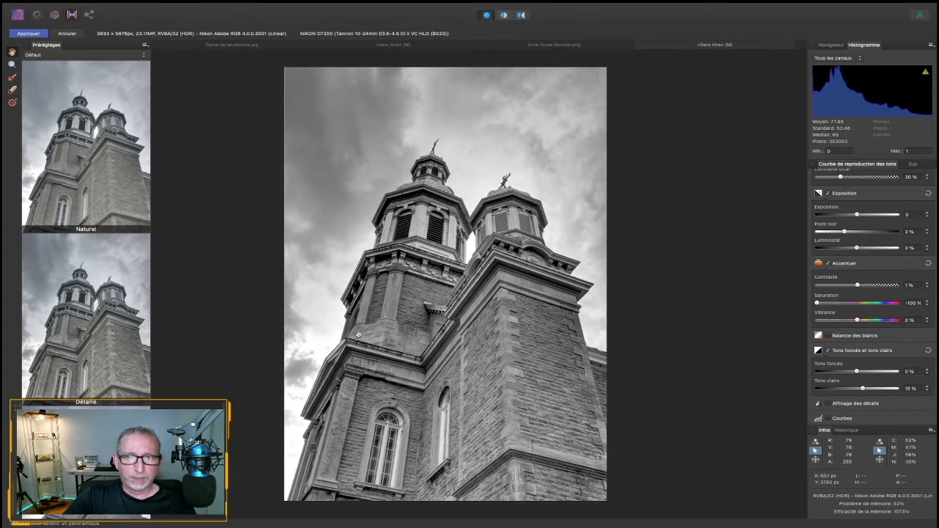
click(928, 351)
mouse_move(860, 373)
mouse_down()
mouse_move(832, 372)
mouse_move(879, 371)
mouse_move(803, 383)
mouse_move(857, 372)
mouse_up()
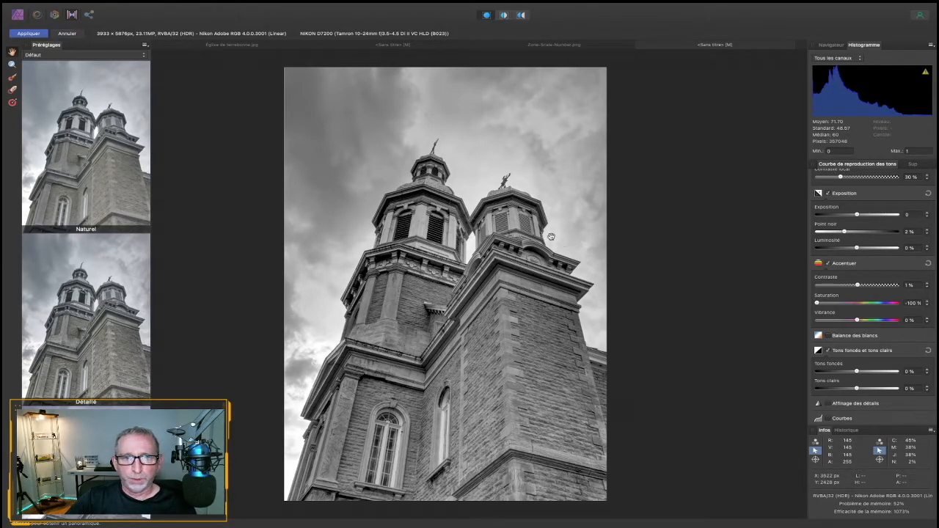
- Apply the tone mapping to the church image and duplicate its pixel layer
click(22, 34)
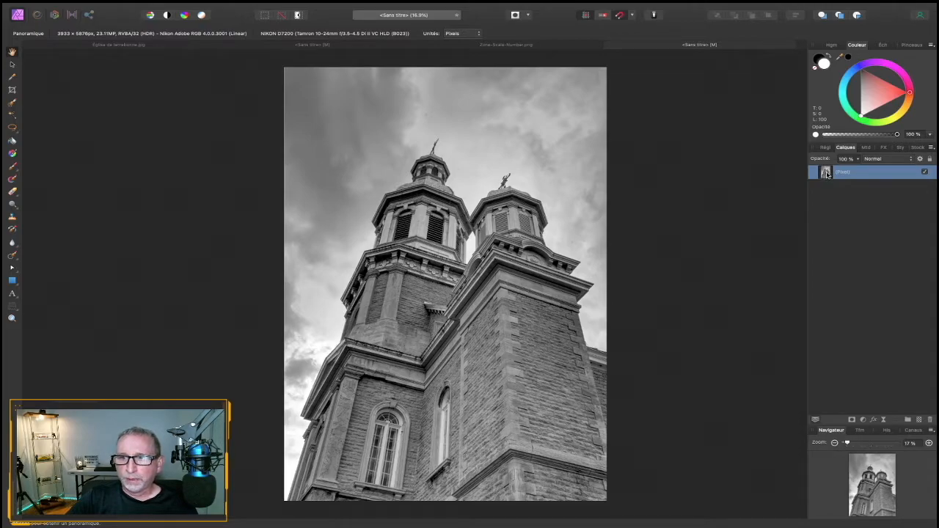
right_click(827, 174)
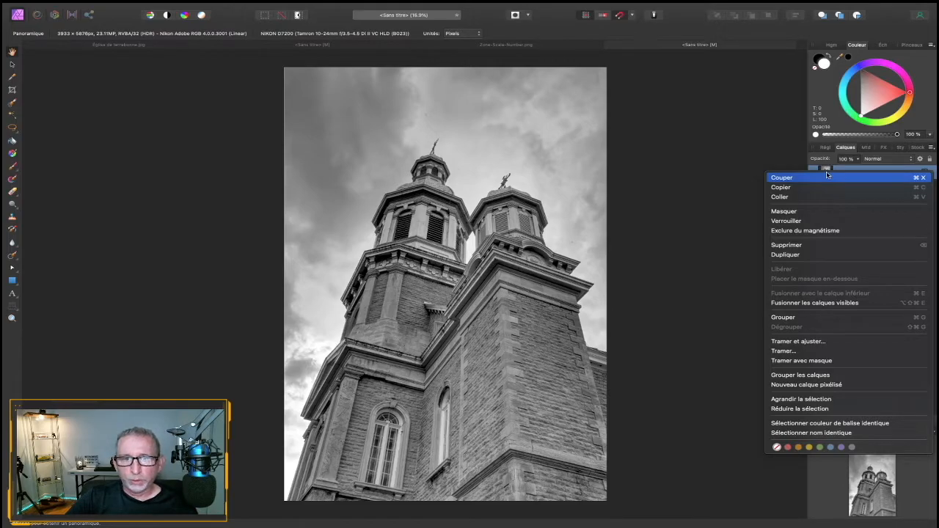
click(822, 254)
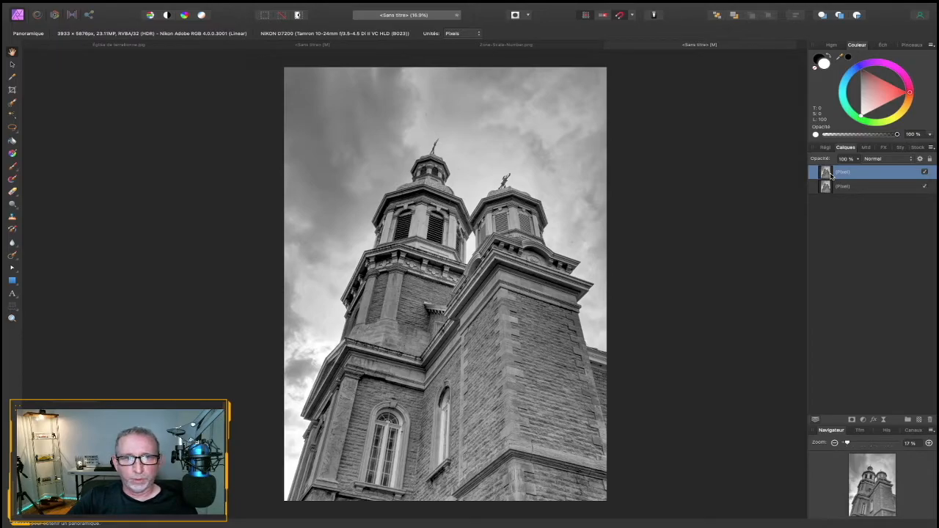
- Inpaint the dark specks in the sky around and between the two steeple crosses on the duplicated layer, using a 48 px brush
click(13, 257)
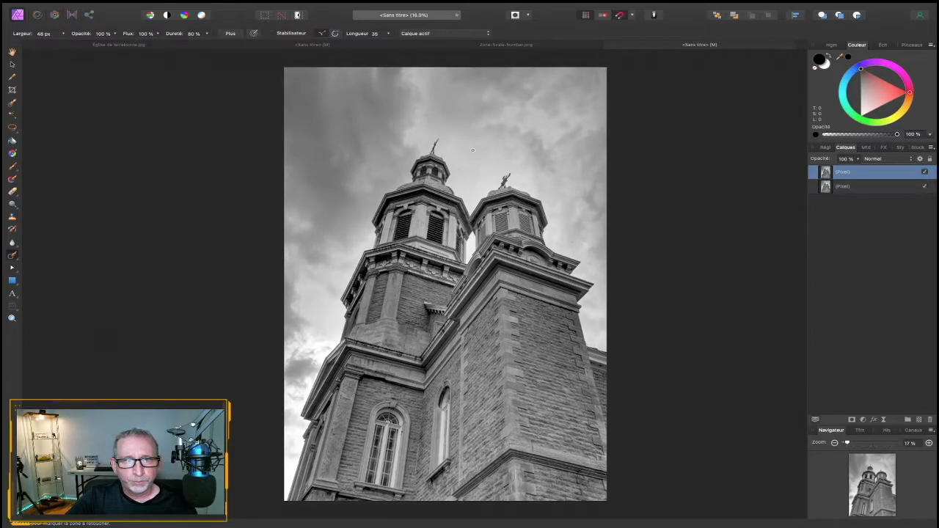
click(11, 317)
click(446, 143)
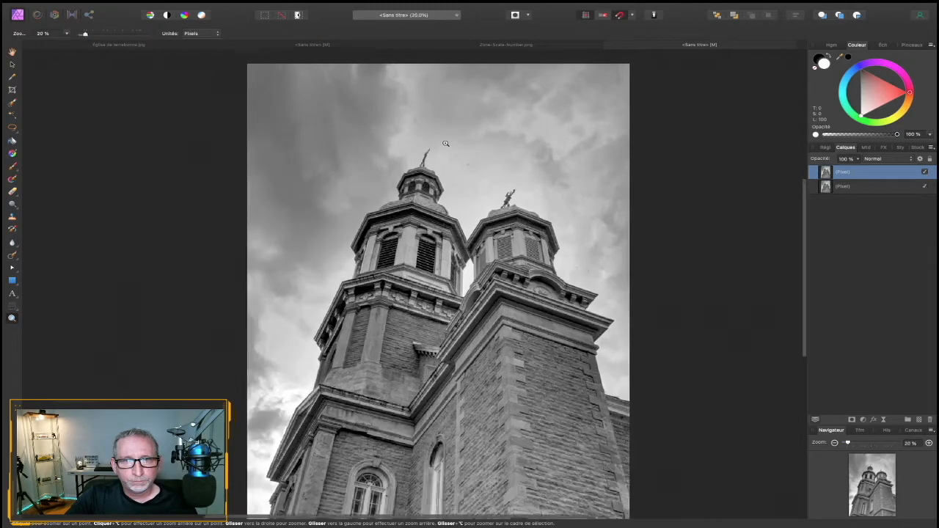
click(446, 143)
click(435, 140)
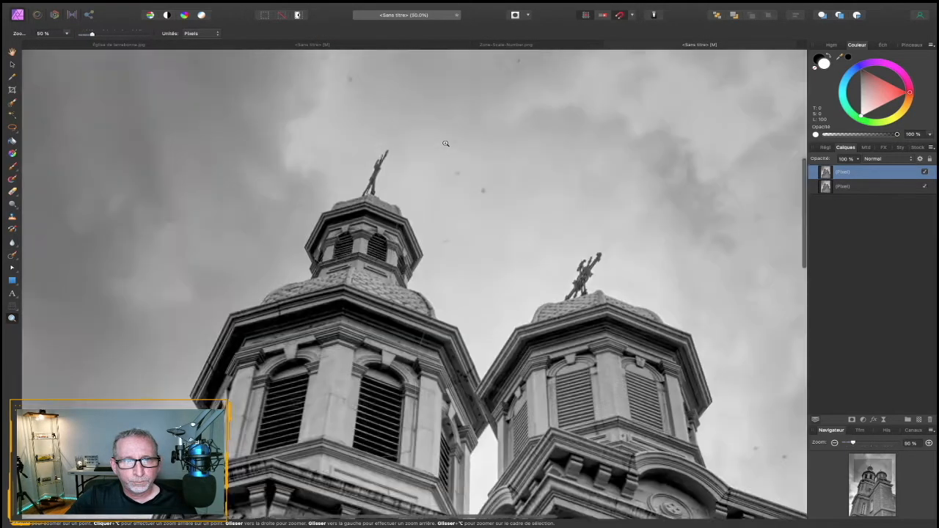
scroll(433, 139, down, 1)
scroll(434, 139, up, 3)
scroll(434, 140, right, 2)
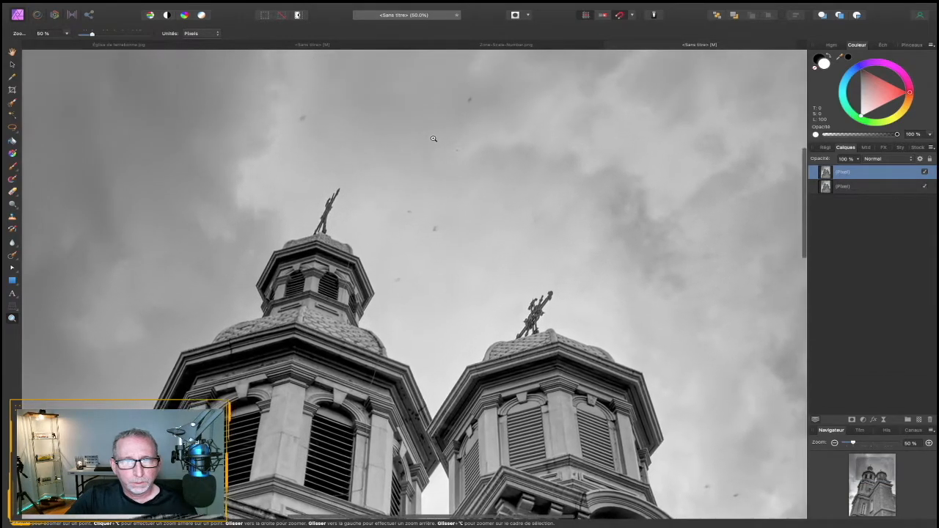
scroll(436, 140, left, 5)
click(12, 255)
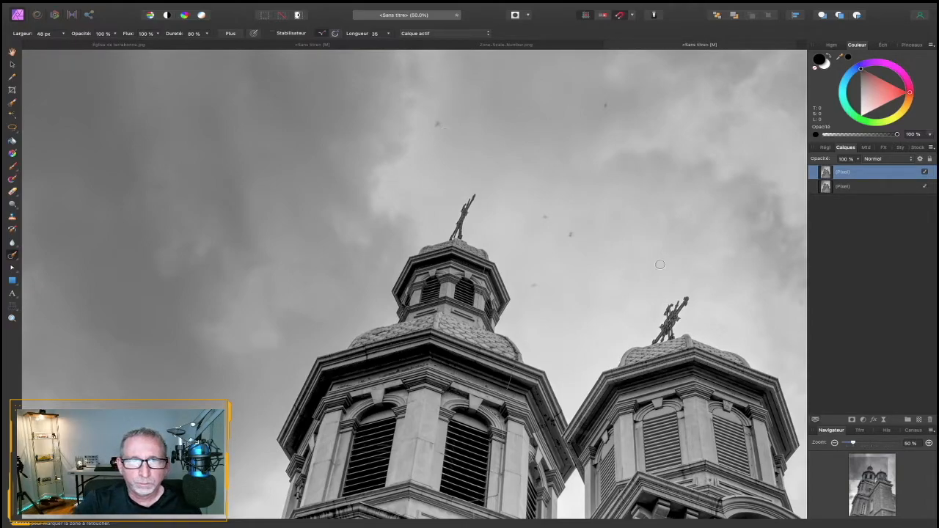
click(438, 123)
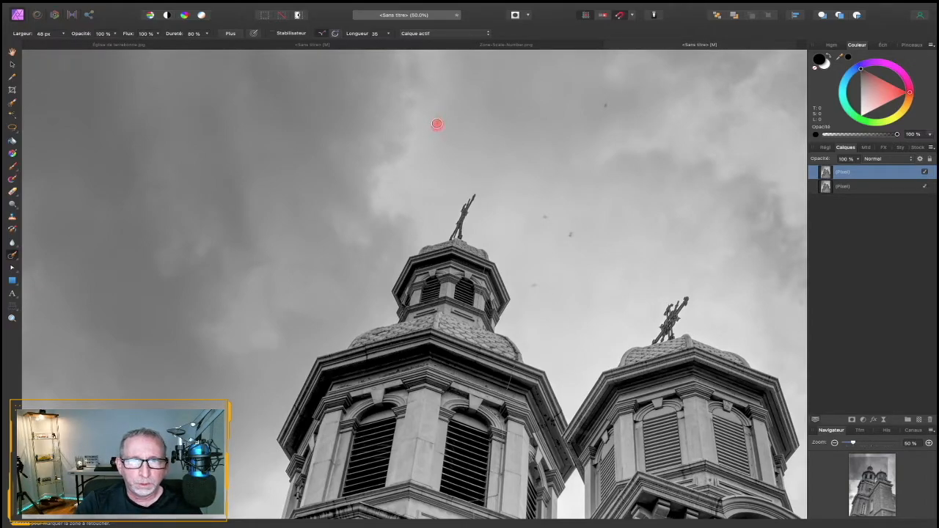
click(604, 105)
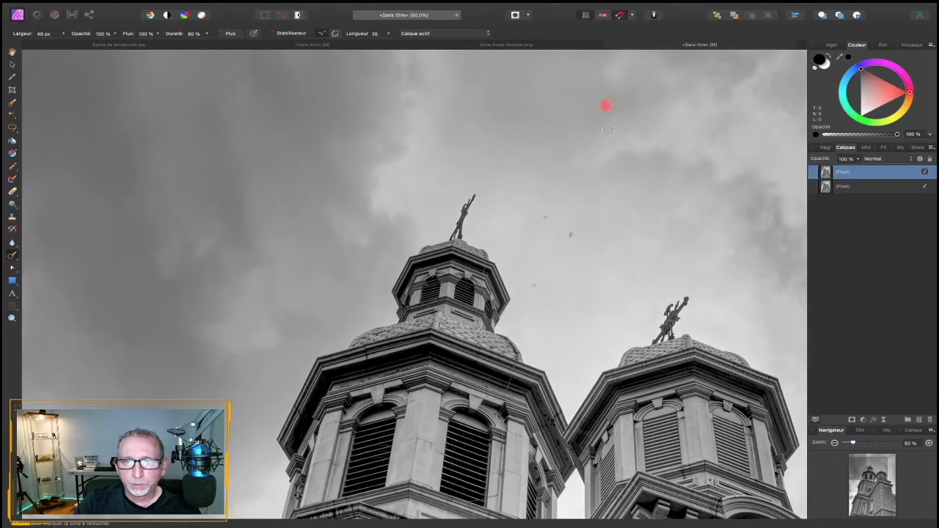
click(571, 235)
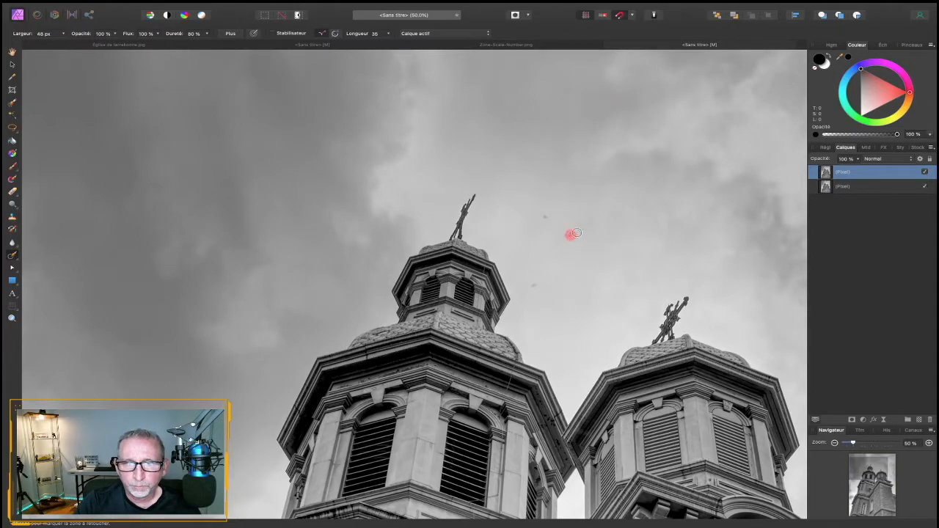
click(545, 217)
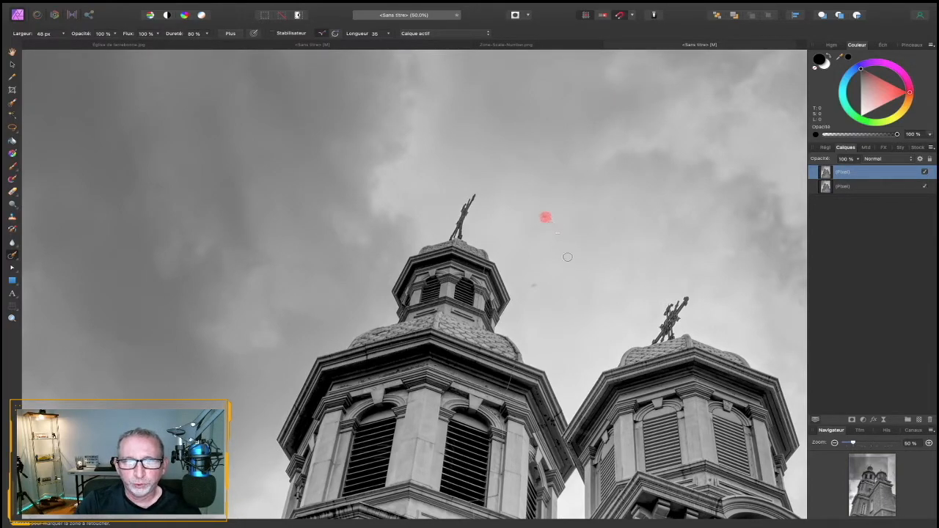
click(534, 286)
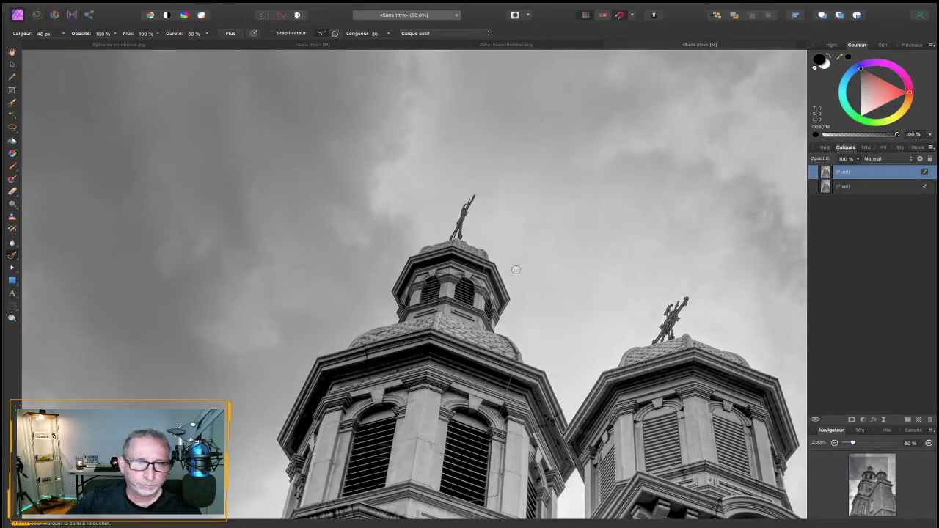
- Inpaint the remaining small specks in the upper sky near the photo's top edge and above the right steeple
click(11, 53)
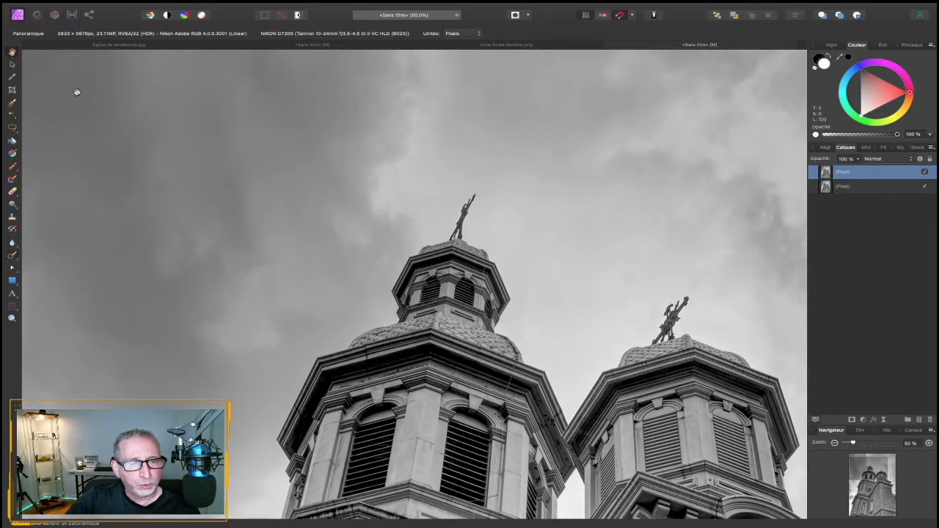
drag(96, 98, 227, 218)
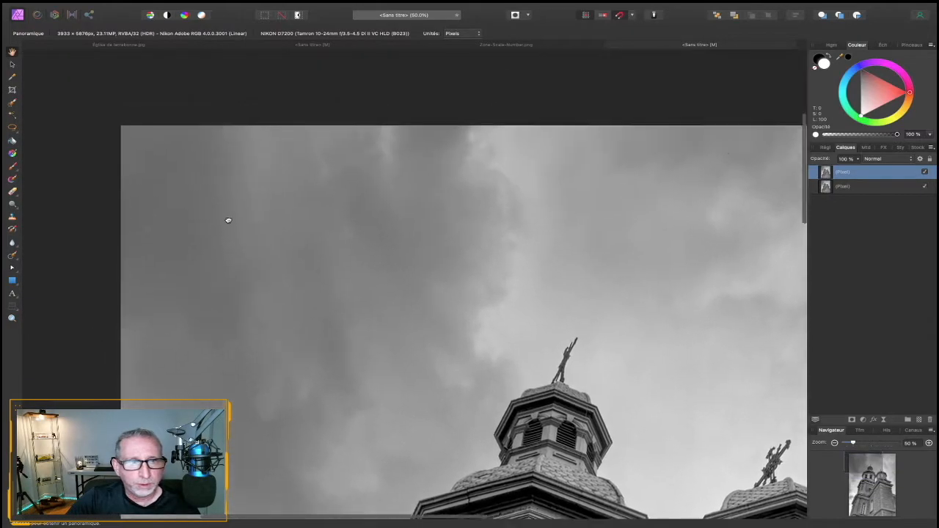
drag(298, 171, 252, 181)
drag(370, 178, 351, 160)
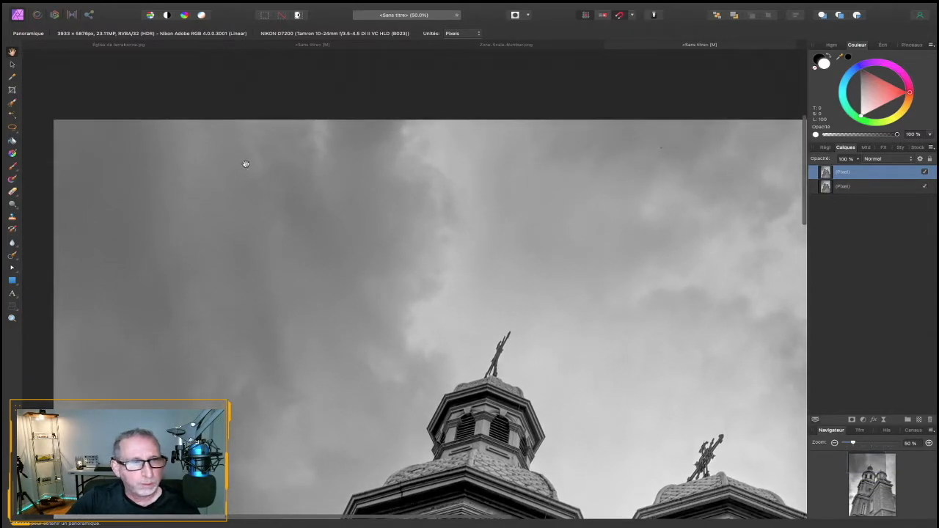
click(11, 256)
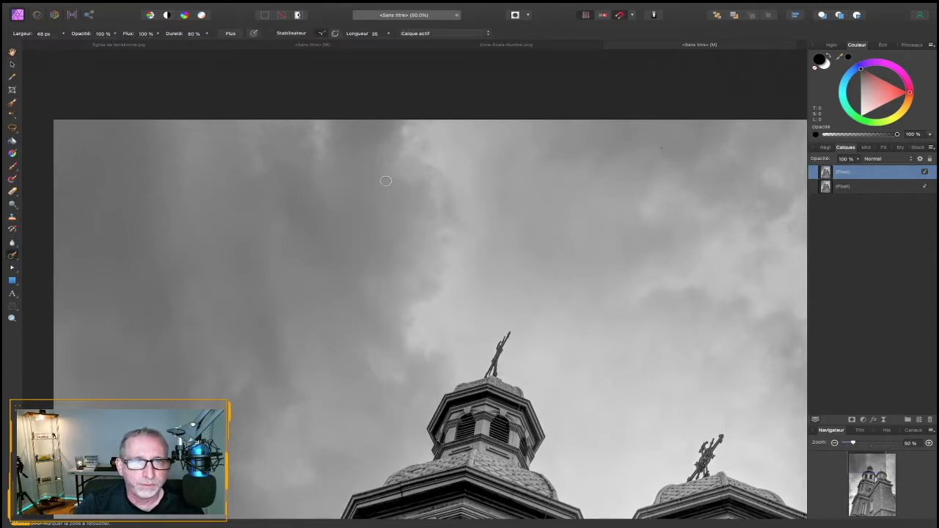
drag(380, 162, 386, 157)
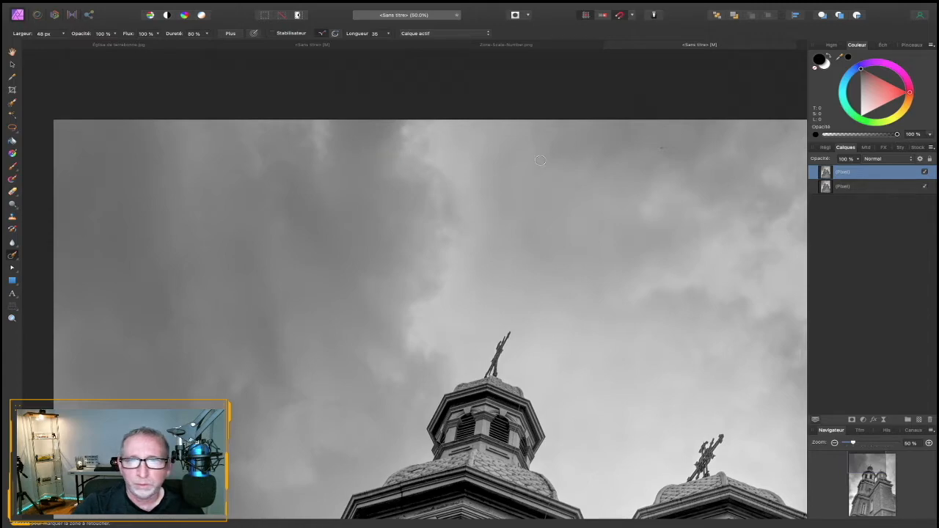
drag(662, 146, 660, 147)
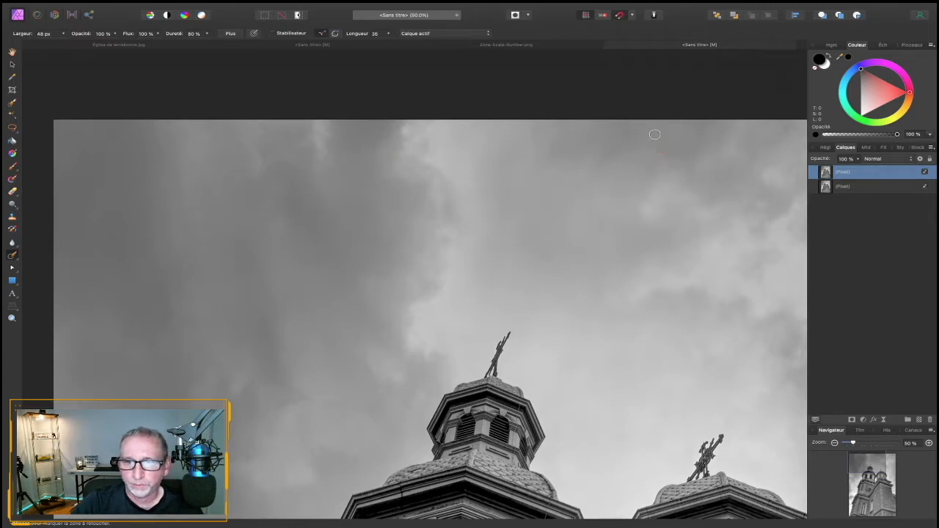
drag(680, 361, 696, 347)
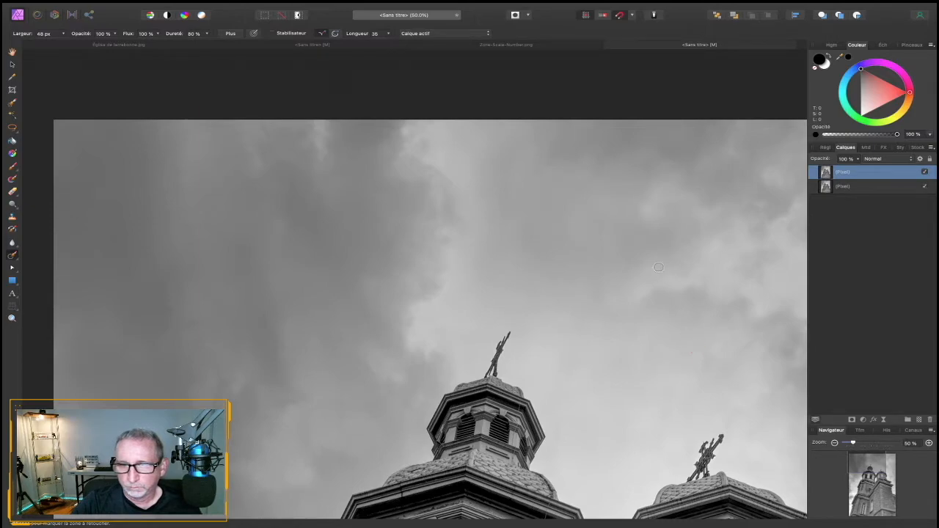
click(667, 264)
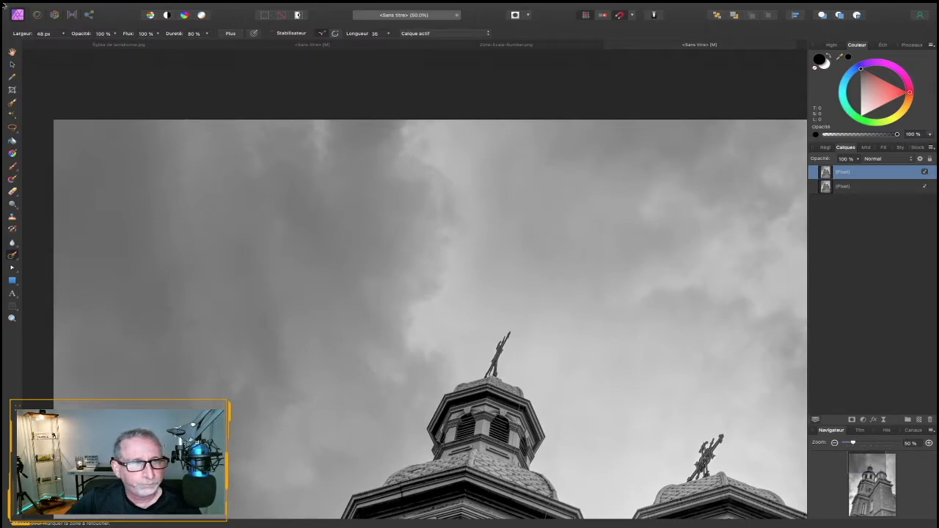
- Inpaint the two dark specks in the sky beside the right tower, just above its cornice
click(13, 51)
drag(321, 294, 359, 144)
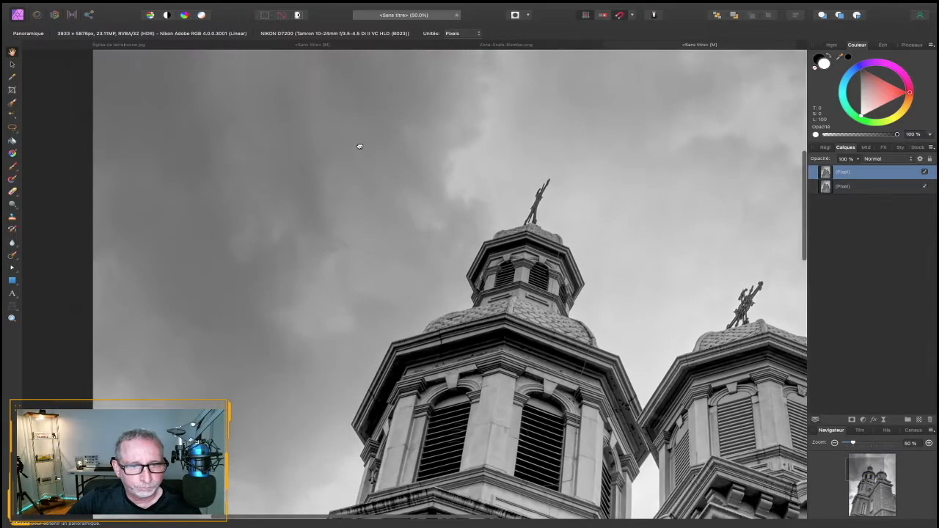
drag(371, 251, 360, 145)
drag(306, 289, 306, 183)
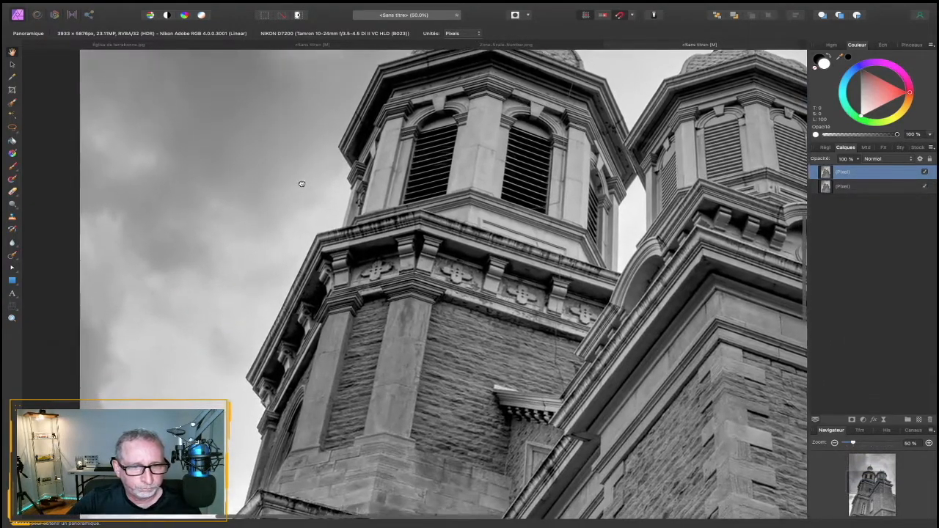
drag(519, 199, 436, 276)
drag(632, 280, 410, 261)
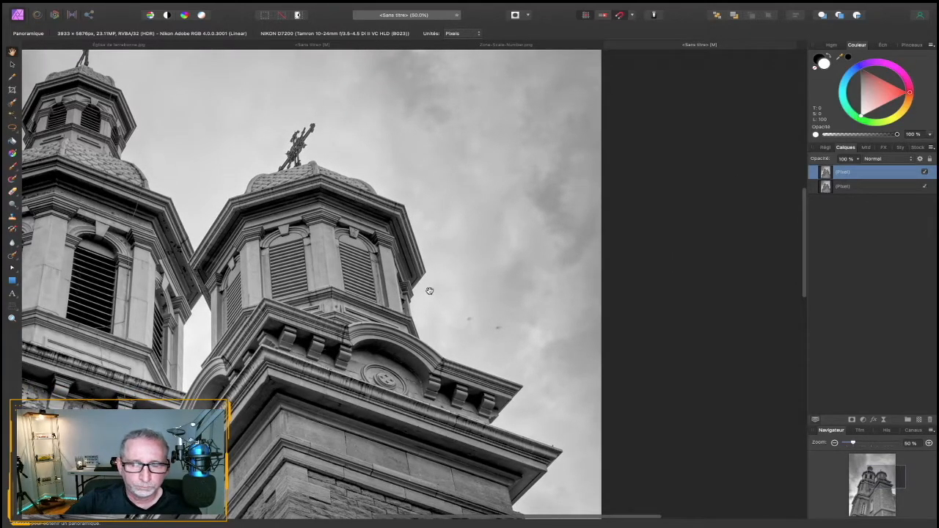
click(11, 256)
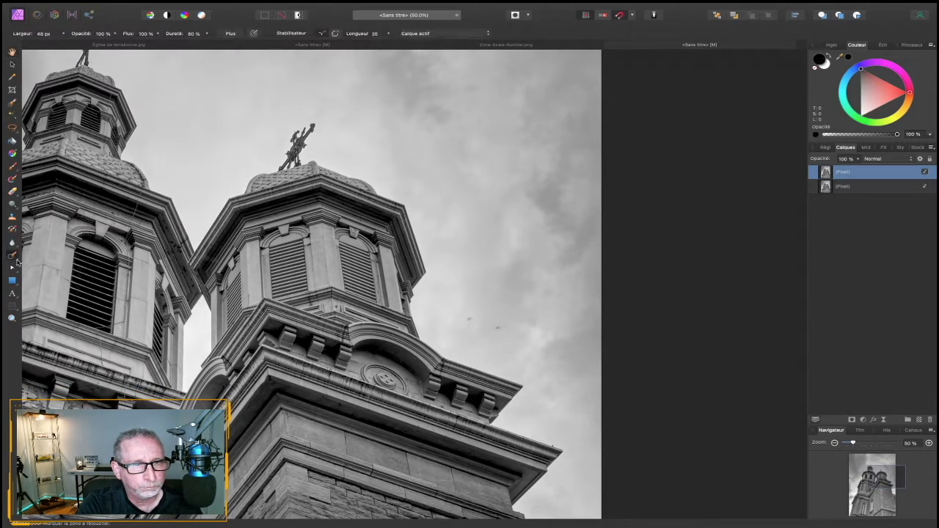
click(470, 319)
click(496, 326)
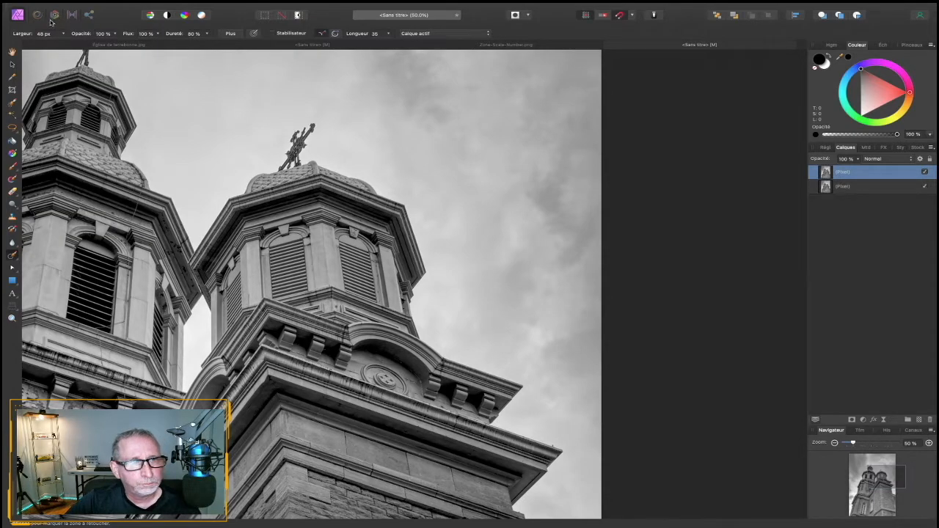
- Inpaint the small blemishes in the clouds above and to the right of the right steeple's cross
click(13, 53)
drag(316, 117, 360, 224)
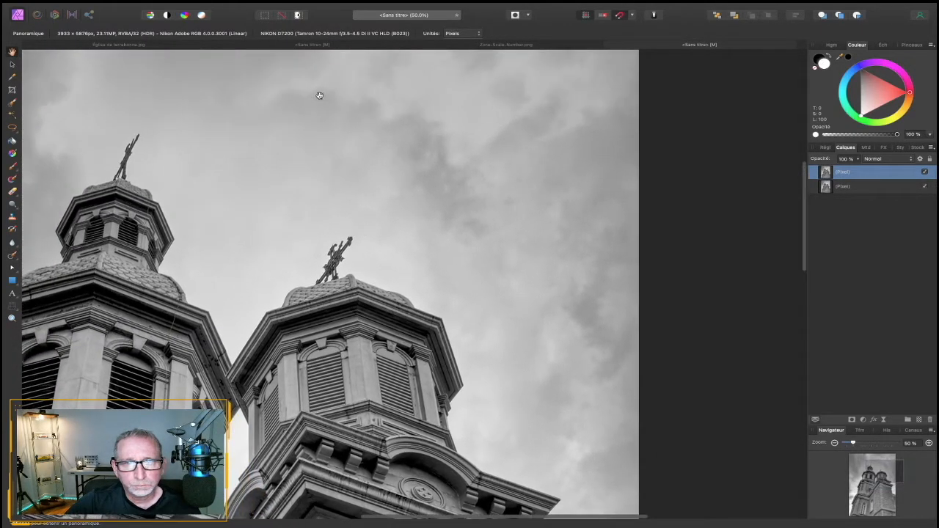
drag(322, 103, 360, 157)
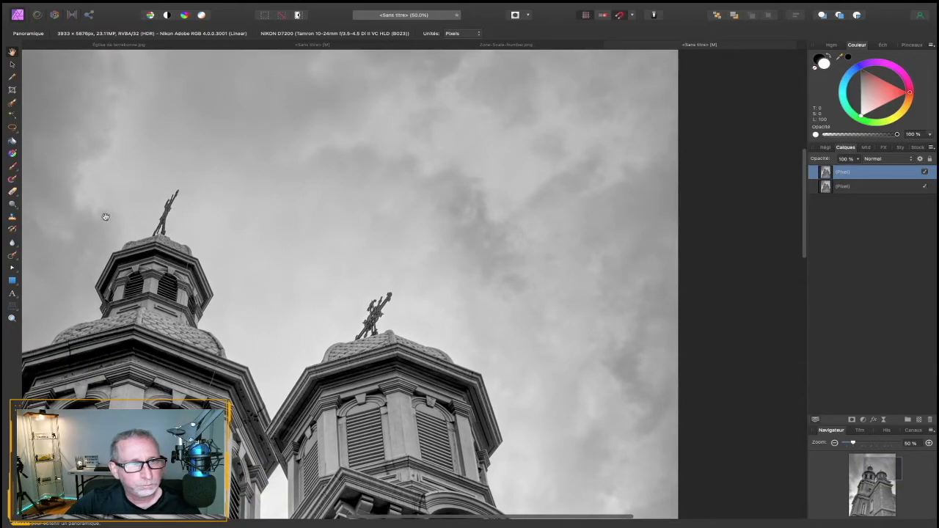
click(12, 255)
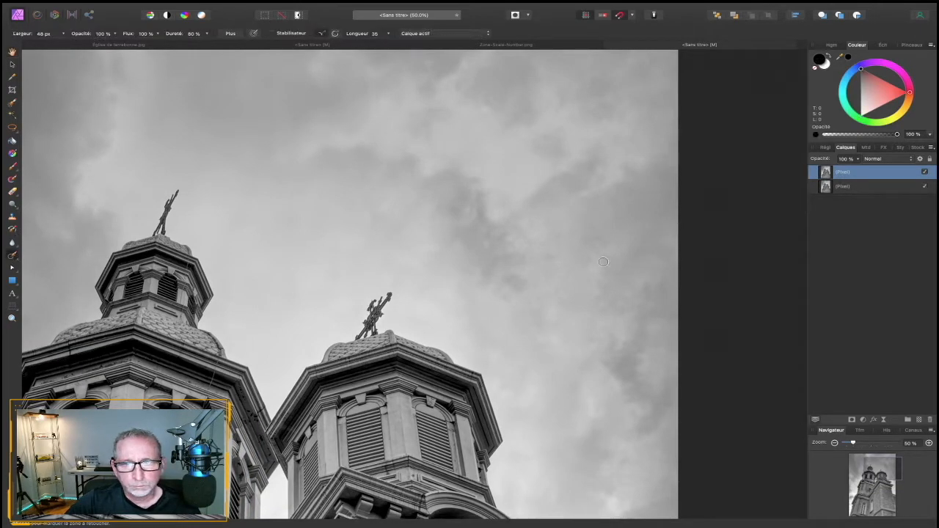
click(521, 233)
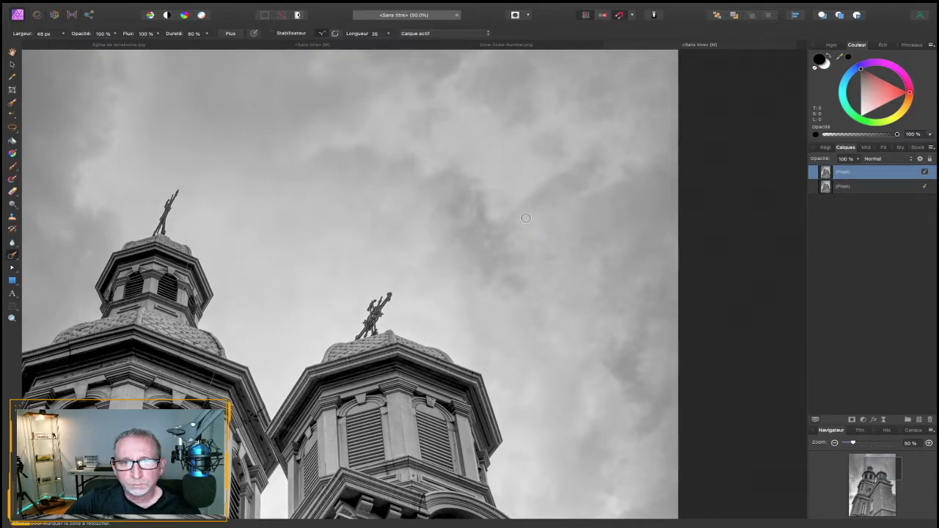
click(523, 218)
scroll(546, 228, down, 1)
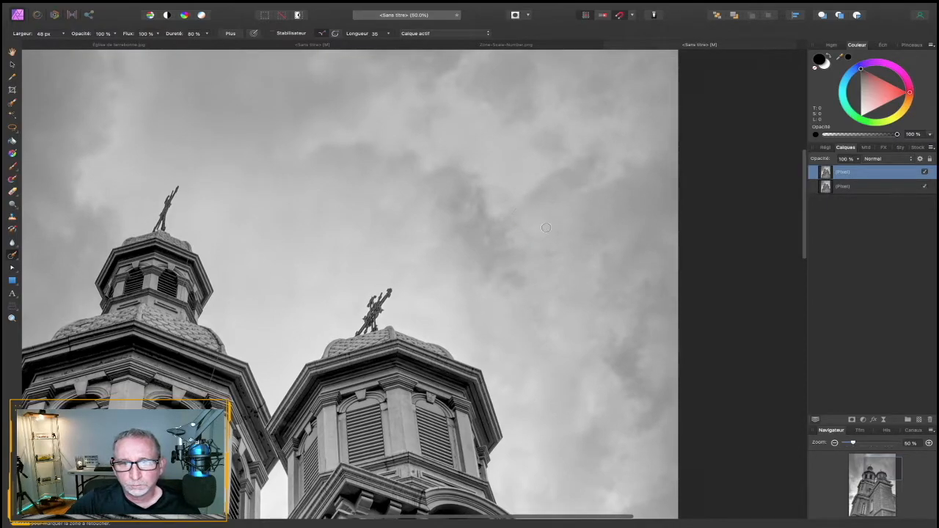
- Inpaint the small blemishes in the clouds near the photo's upper right corner, along its right edge and beside the right steeple's cross
click(11, 52)
drag(371, 163, 398, 243)
drag(427, 179, 428, 195)
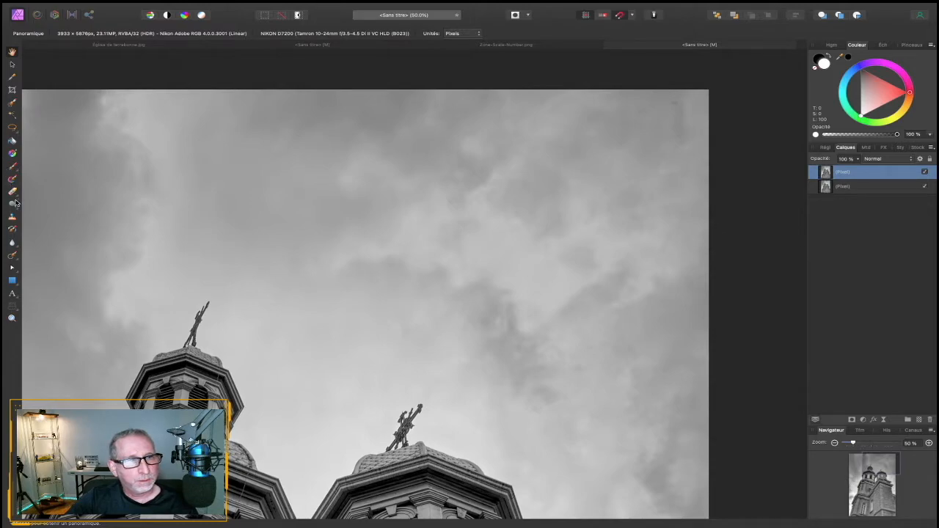
click(11, 256)
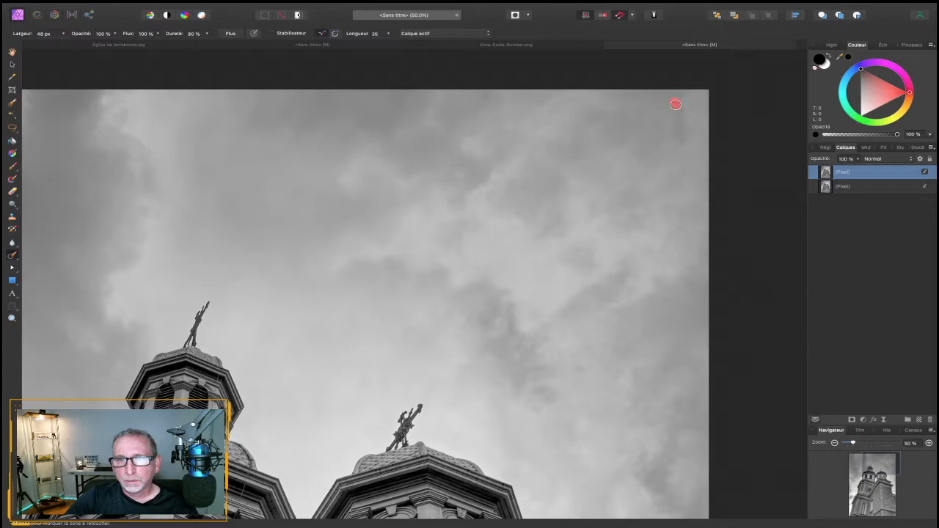
click(587, 108)
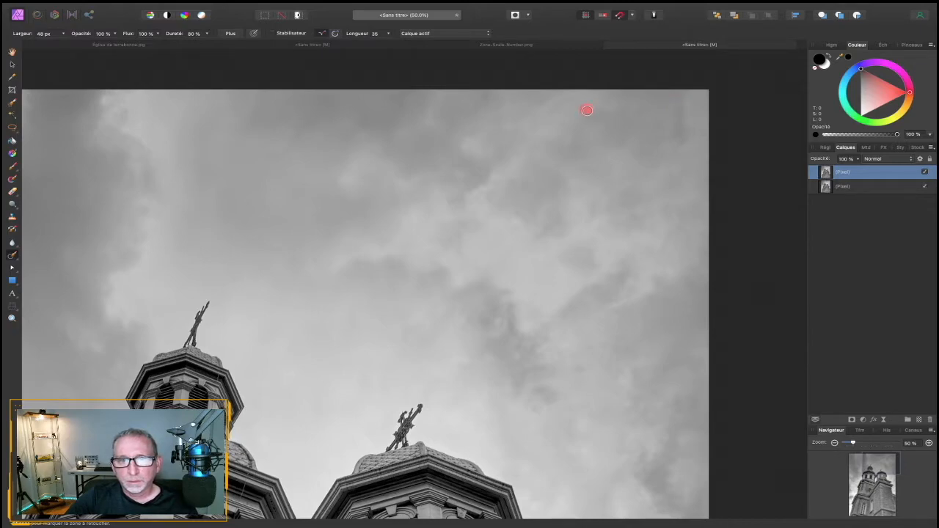
click(664, 266)
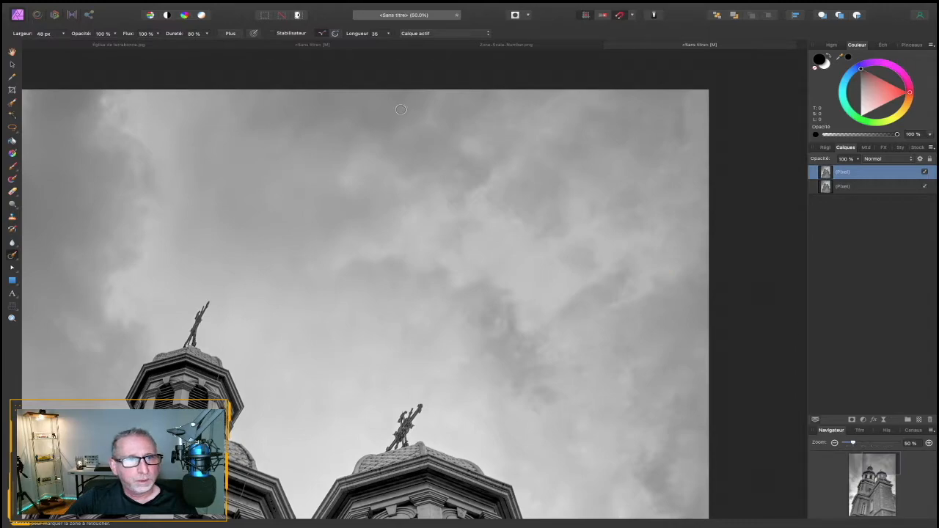
click(396, 394)
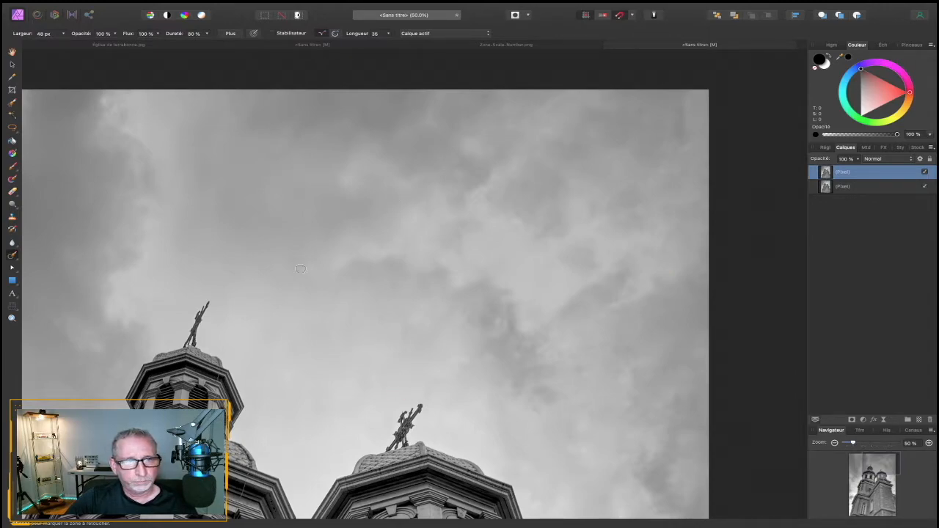
- Check the sky around both towers and the left tower itself for remaining specks, ending with the whole photo in view
click(12, 52)
drag(257, 239, 372, 160)
drag(557, 397, 498, 180)
drag(557, 358, 720, 305)
drag(424, 234, 535, 342)
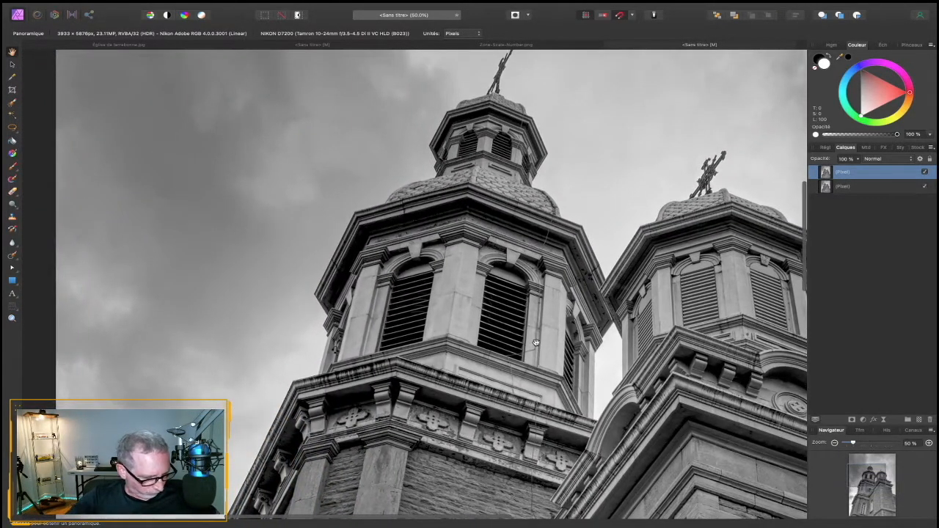
key(ctrl+0)
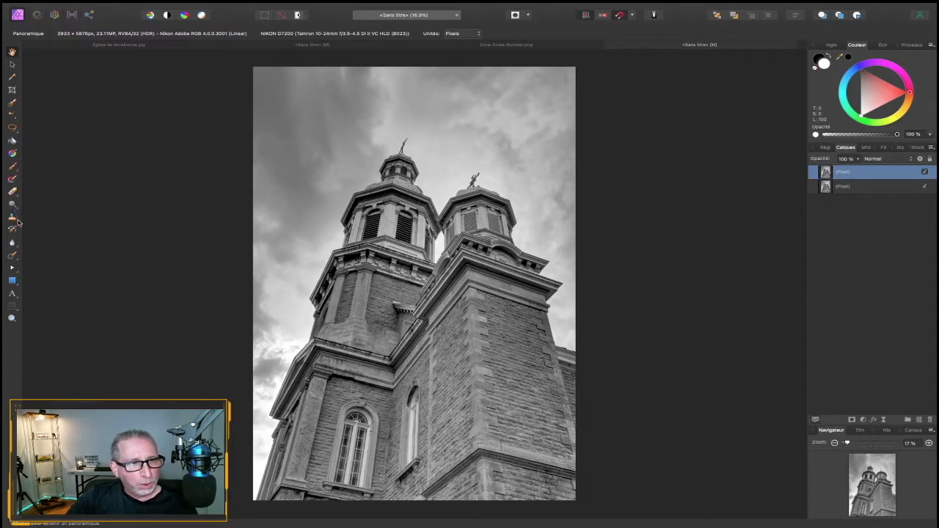
- Start the Crop tool with the upper pixel layer selected
click(13, 90)
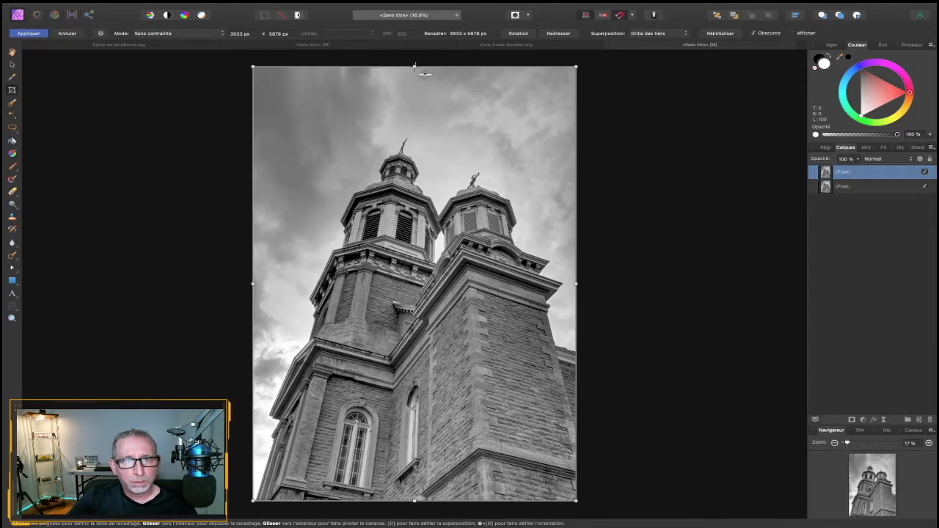
click(828, 186)
click(830, 173)
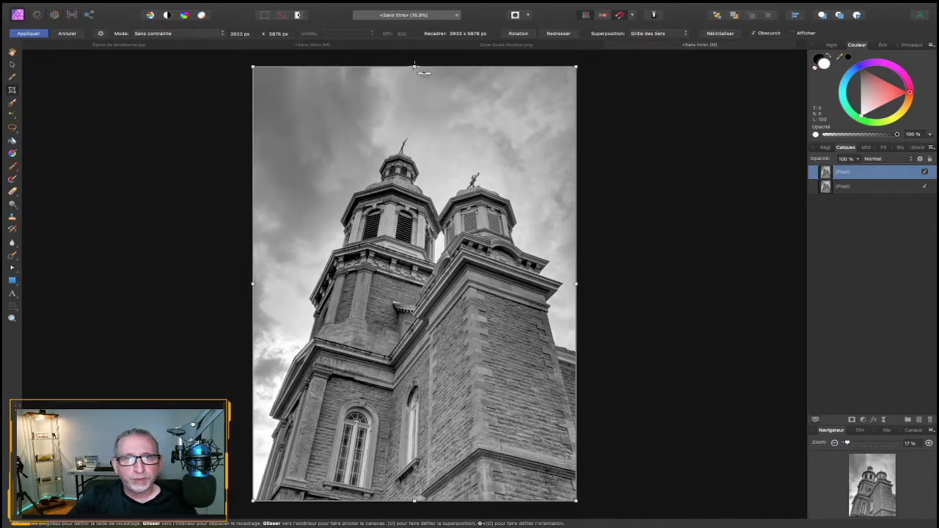
drag(415, 77, 327, 74)
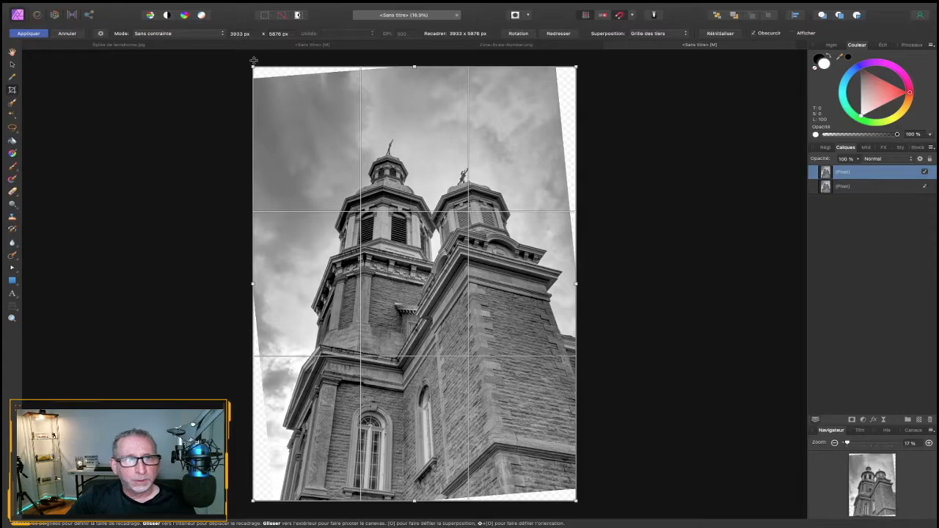
mouse_move(84, 7)
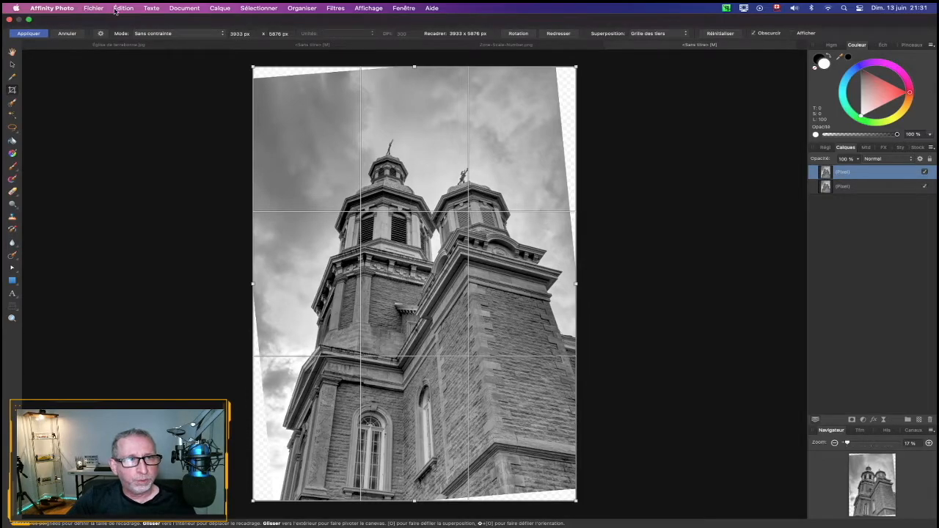
click(115, 8)
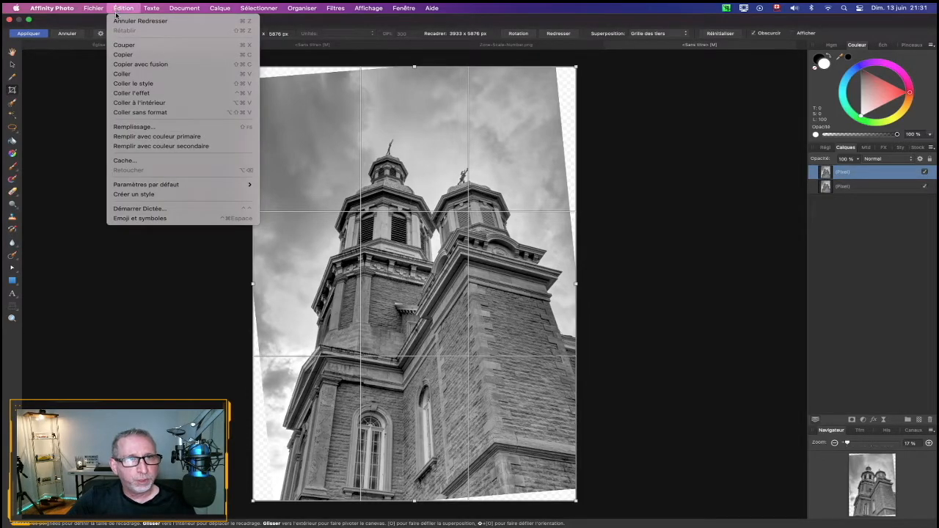
click(140, 21)
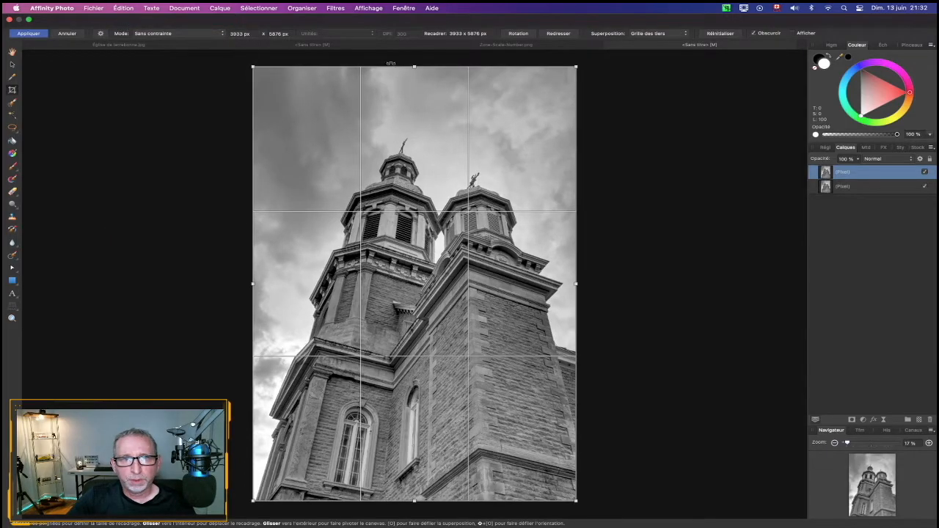
- Crop a strip of sky off the photo's upper edge to a size of 3933 x 5554 px and apply it
drag(413, 66, 412, 90)
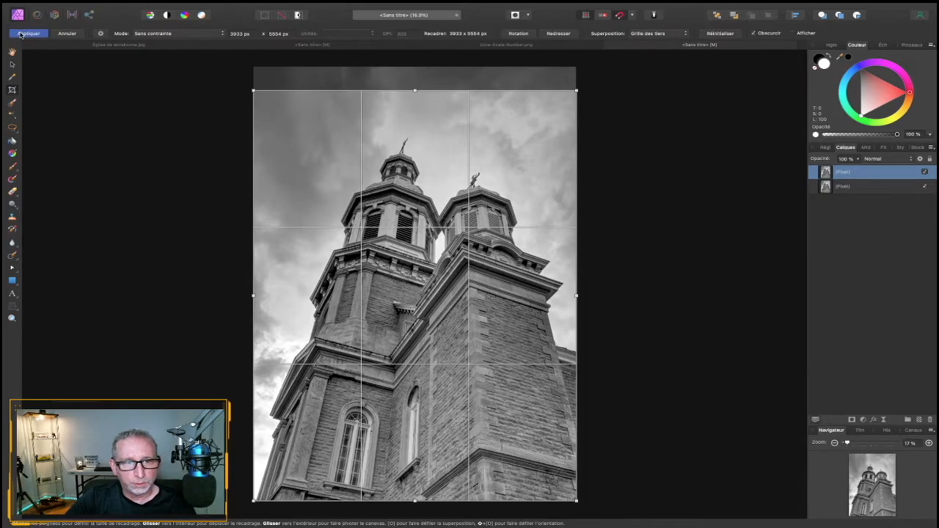
click(28, 34)
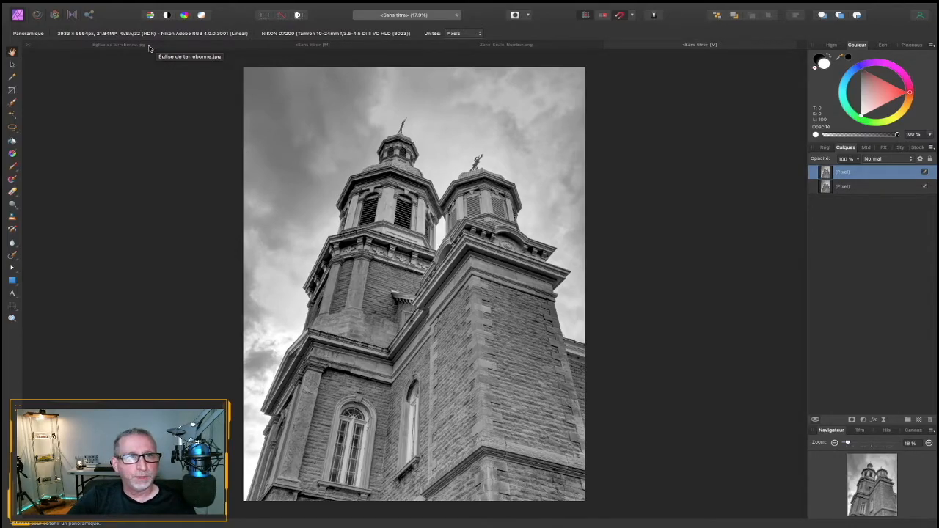
- Compare the cropped photo with the black-and-white reference image Église de terrebonne.jpg
click(148, 48)
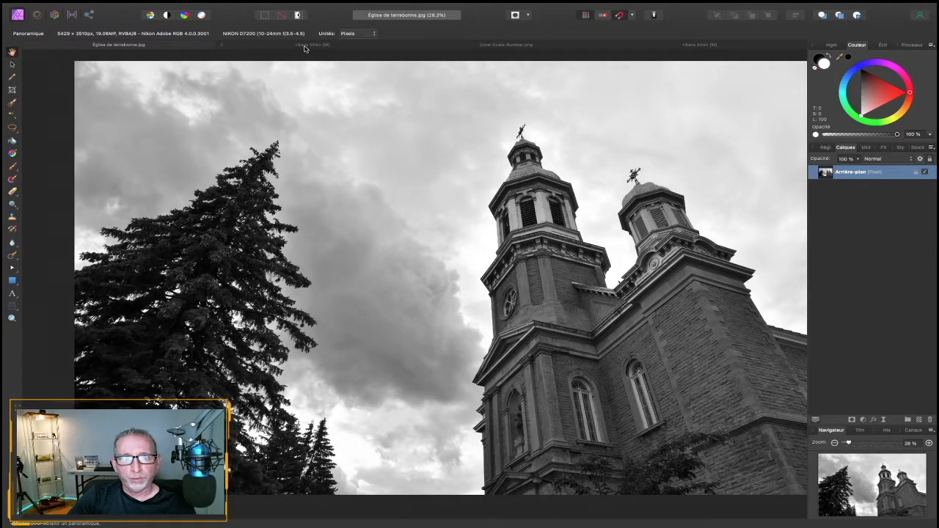
click(676, 48)
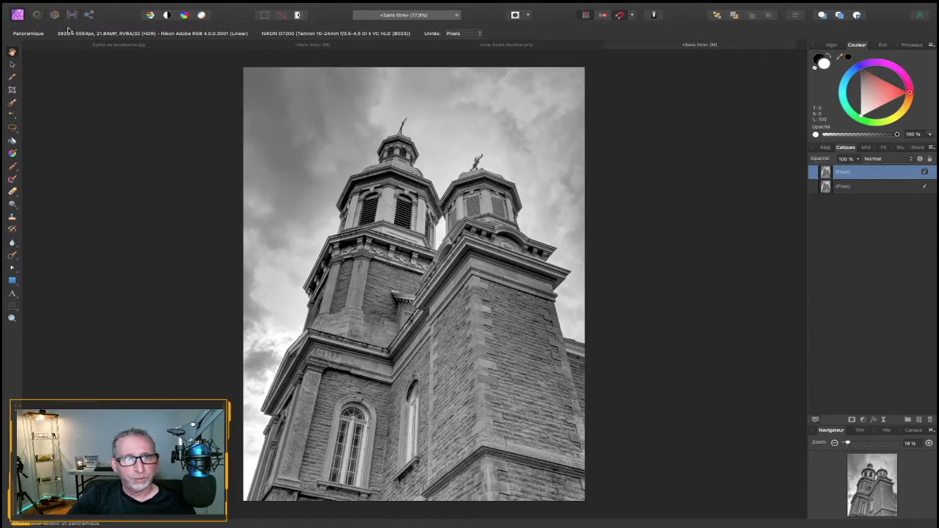
click(118, 44)
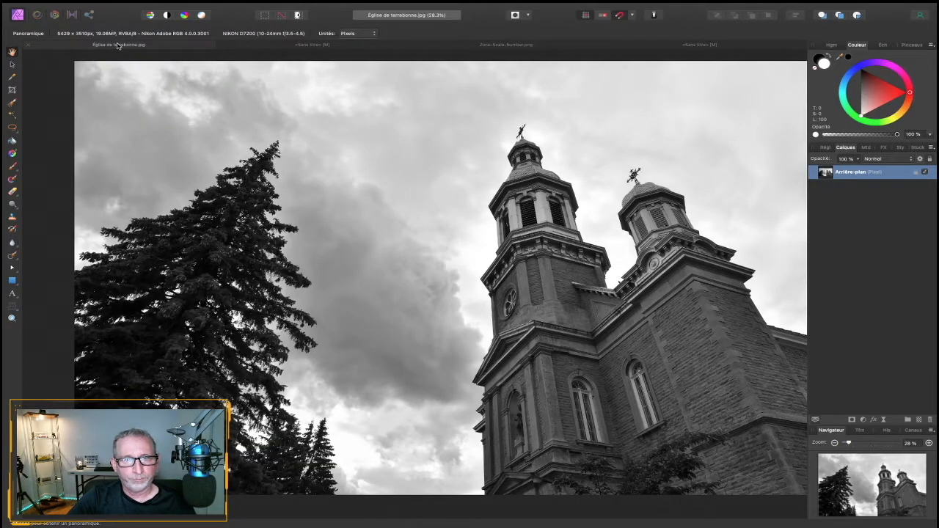
click(681, 45)
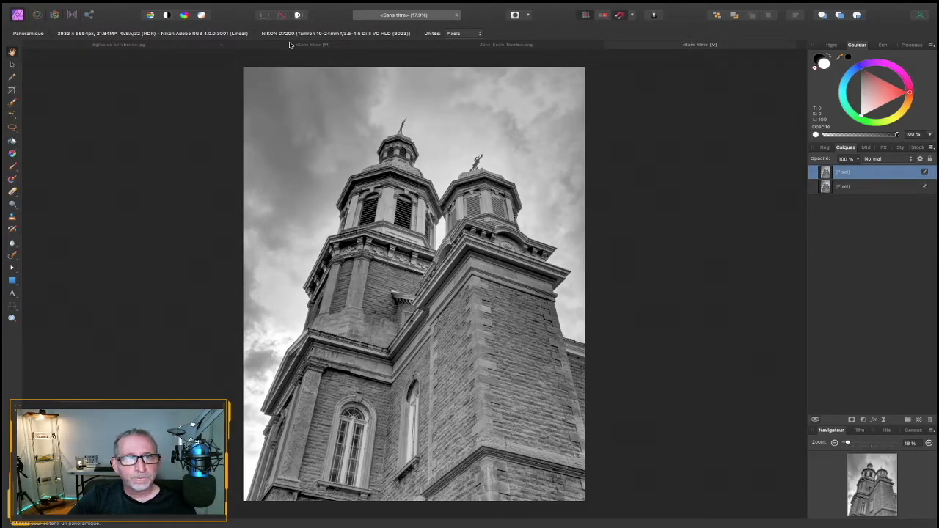
- Examine the adjustment layers, masks and clarity filter inside the layer group of the darker, already edited version of the church photo
click(339, 48)
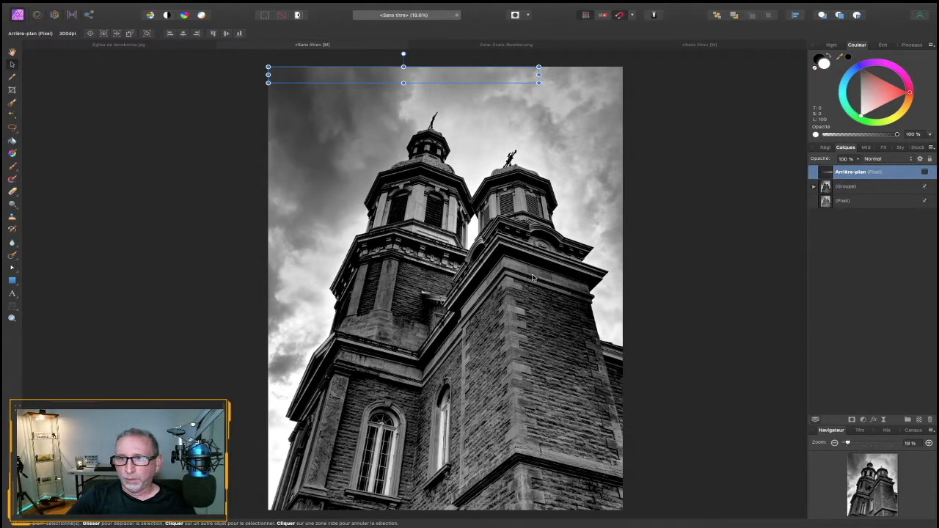
click(812, 186)
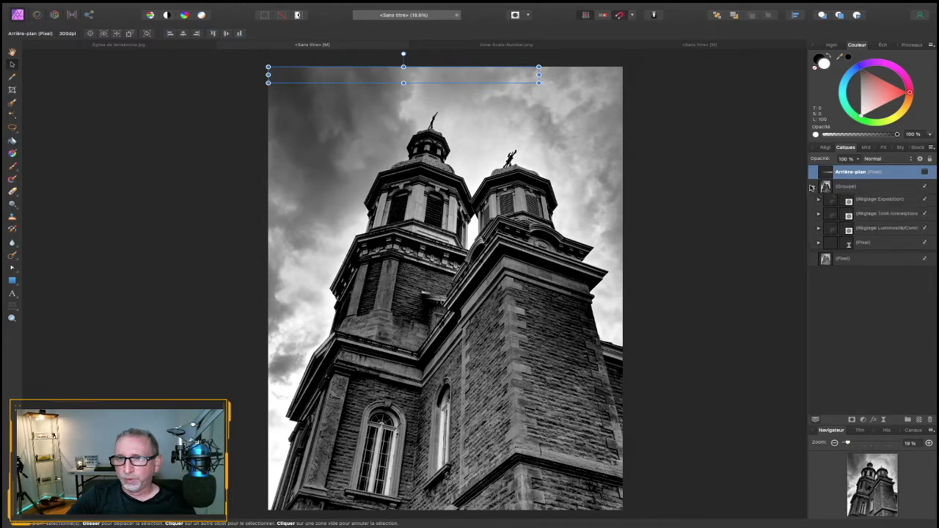
click(820, 243)
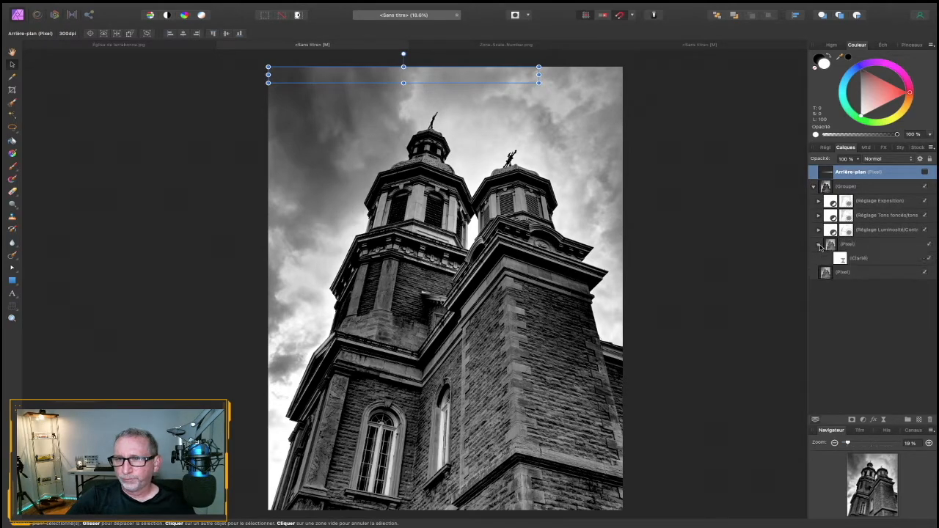
click(819, 244)
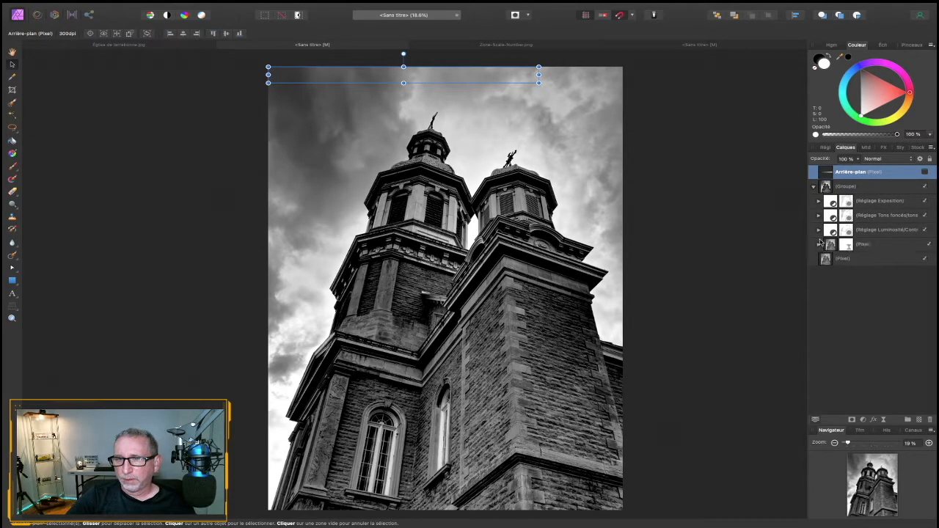
click(819, 231)
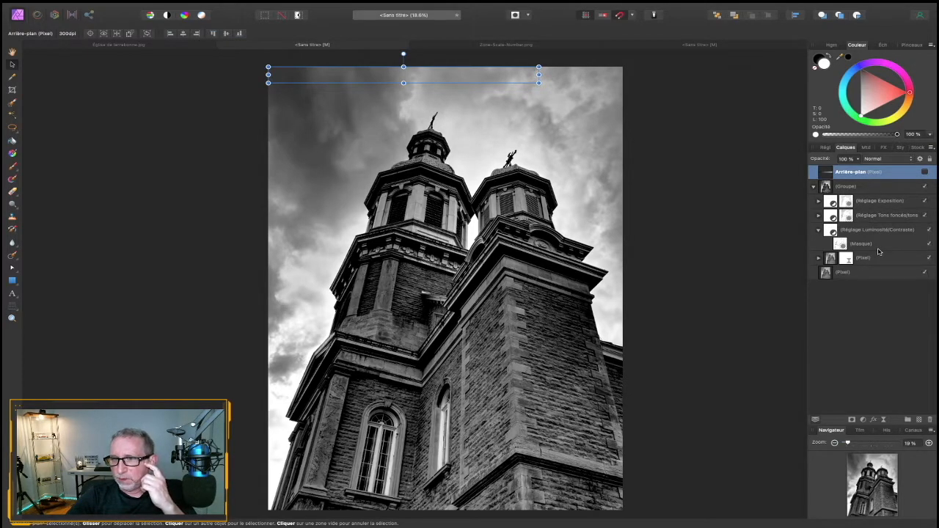
click(819, 216)
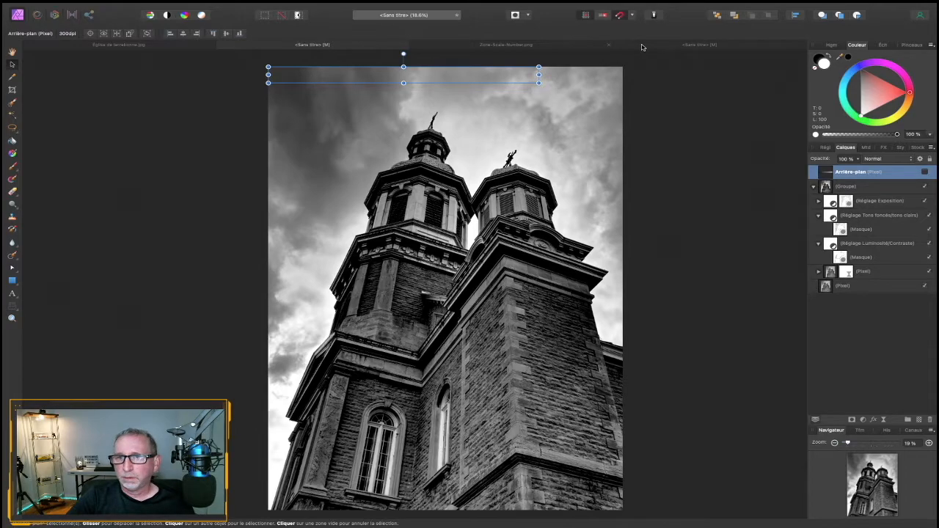
- Return to the cropped photo and add a Luminosité/Contraste adjustment layer, keeping its settings clear of the image
click(641, 45)
mouse_move(267, 6)
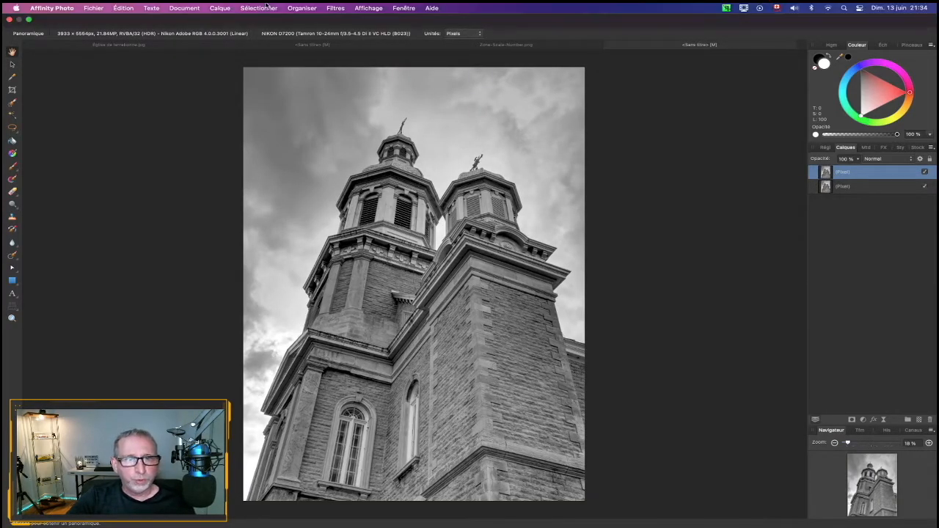
click(223, 10)
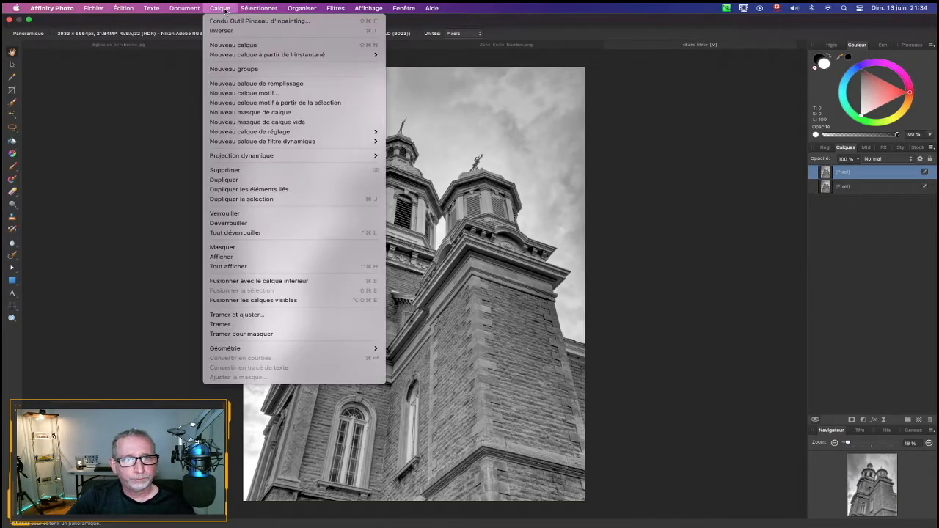
mouse_move(320, 136)
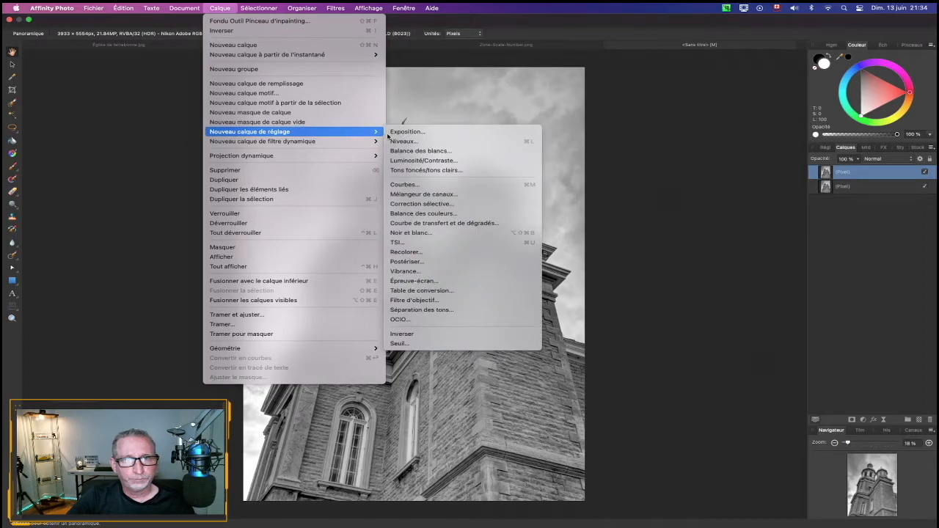
click(428, 163)
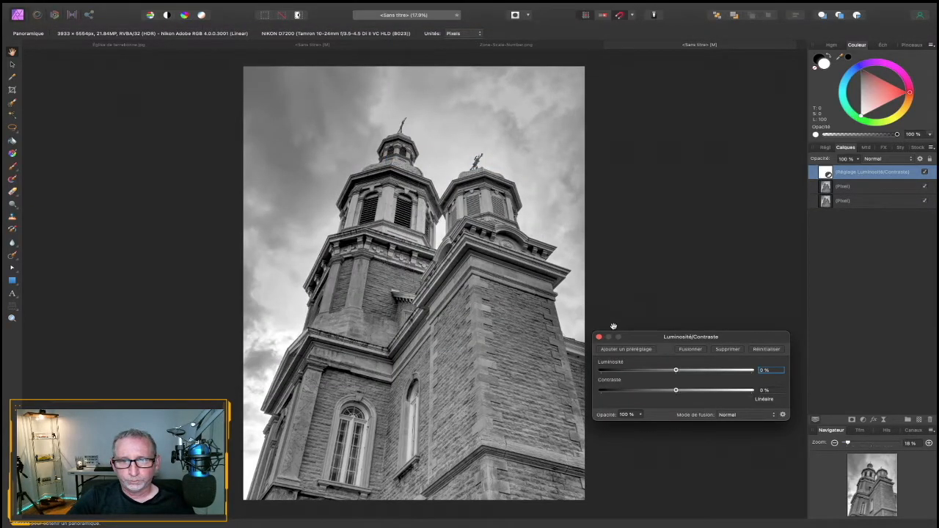
drag(640, 339, 652, 243)
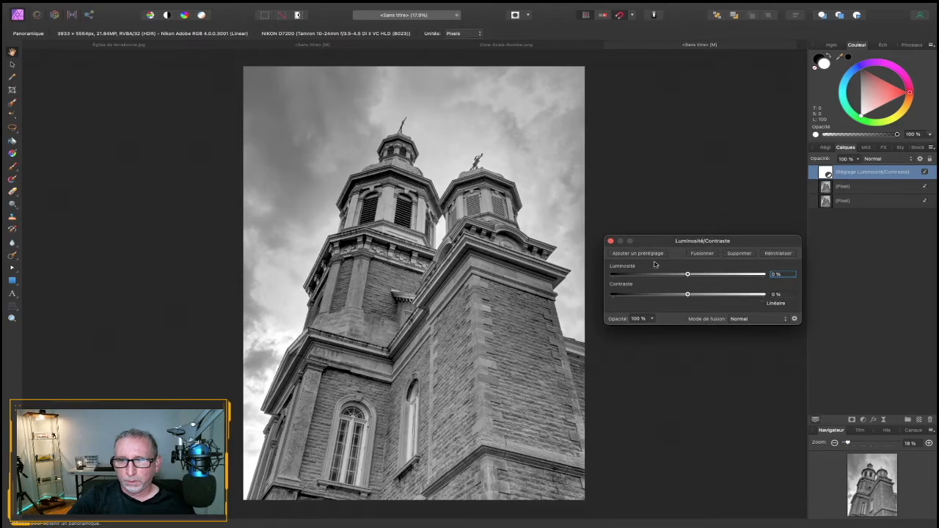
- Turn on the Linéaire option and set the adjustment's contrast to 16 %, leaving the brightness at 0 %
click(762, 304)
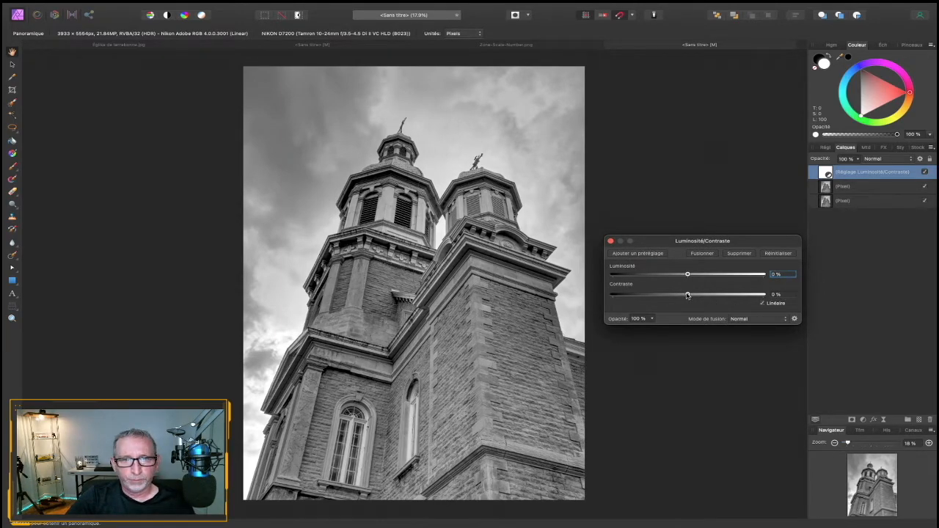
mouse_move(687, 295)
mouse_down()
mouse_move(705, 295)
mouse_move(697, 295)
mouse_up()
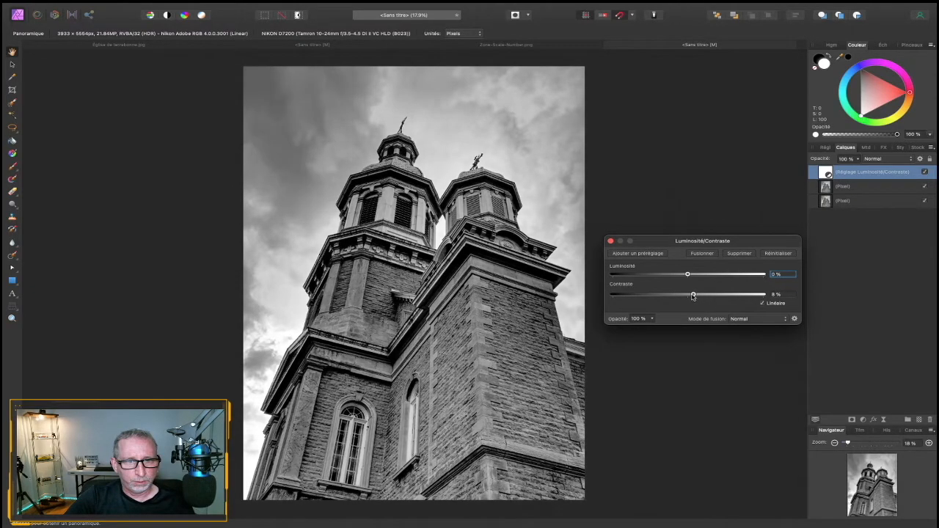
drag(696, 295, 701, 296)
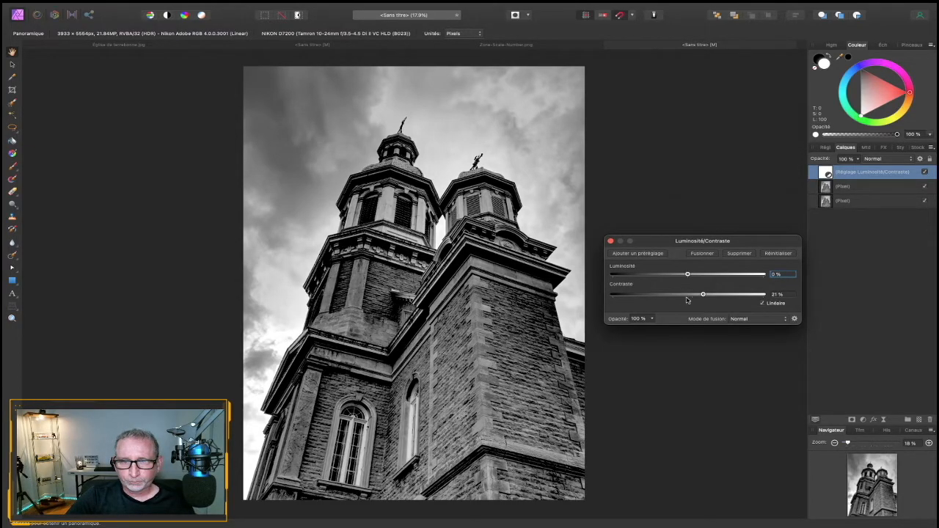
mouse_move(703, 295)
mouse_down()
mouse_move(688, 303)
mouse_move(711, 297)
mouse_move(690, 301)
mouse_move(699, 297)
mouse_up()
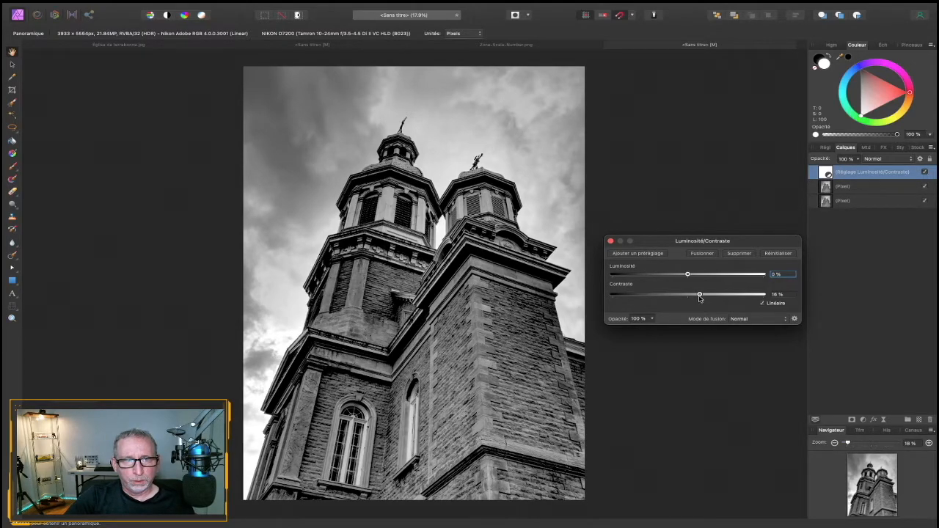
drag(687, 274, 687, 274)
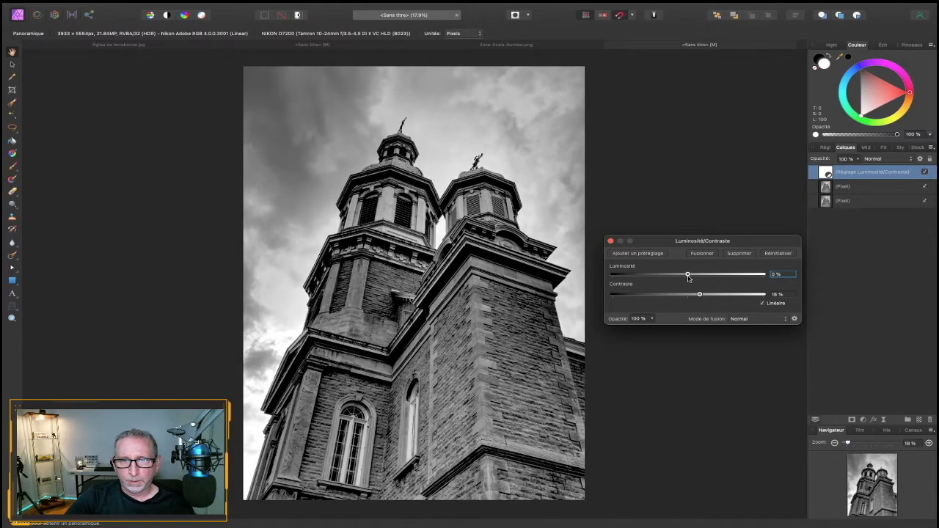
- Add a mask to the Luminosité/Contraste adjustment and brush it with black over the bright clouds at the photo's lower left
click(609, 241)
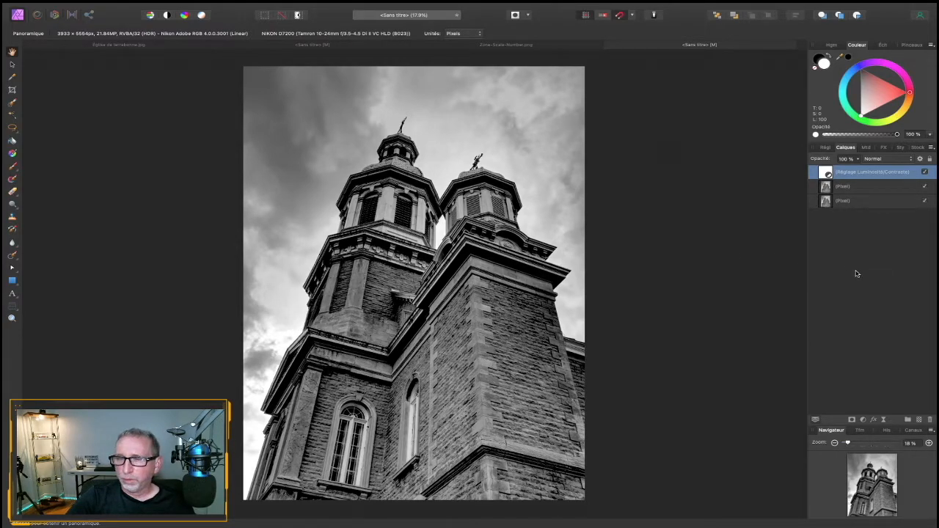
click(852, 421)
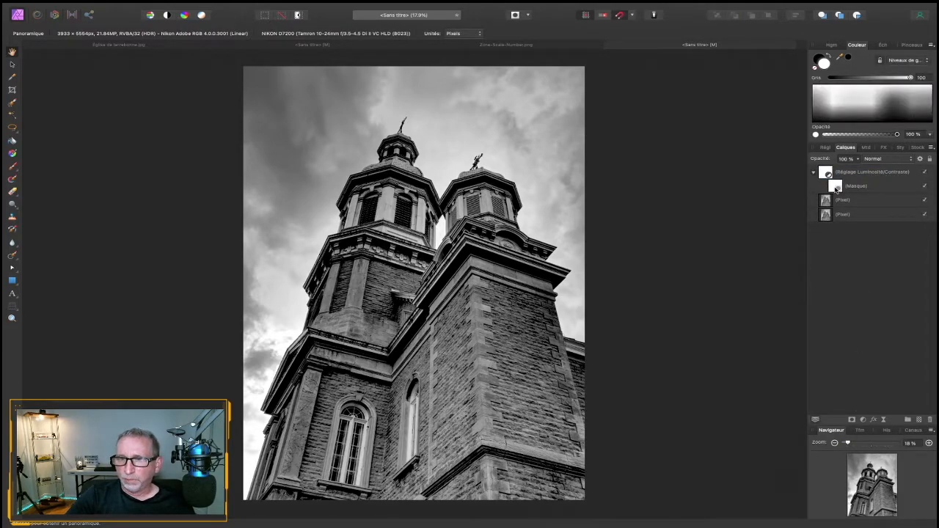
click(835, 190)
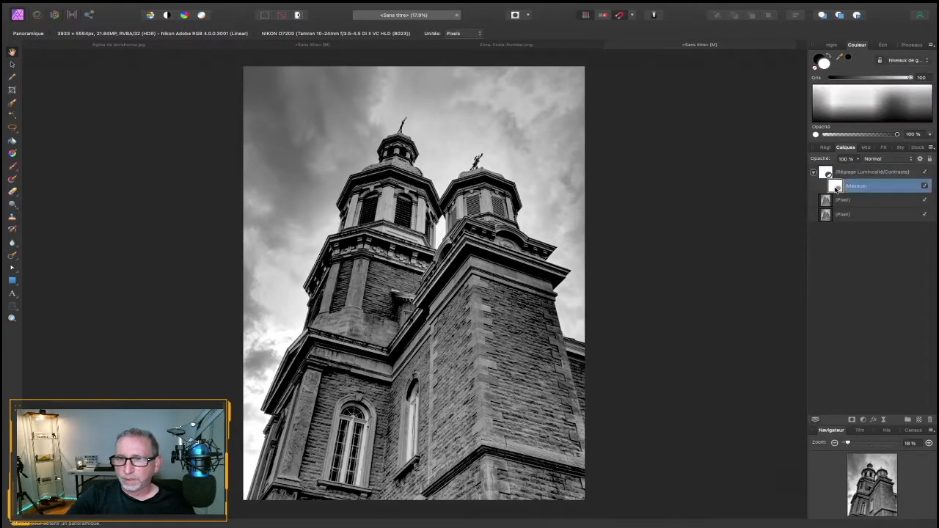
click(11, 169)
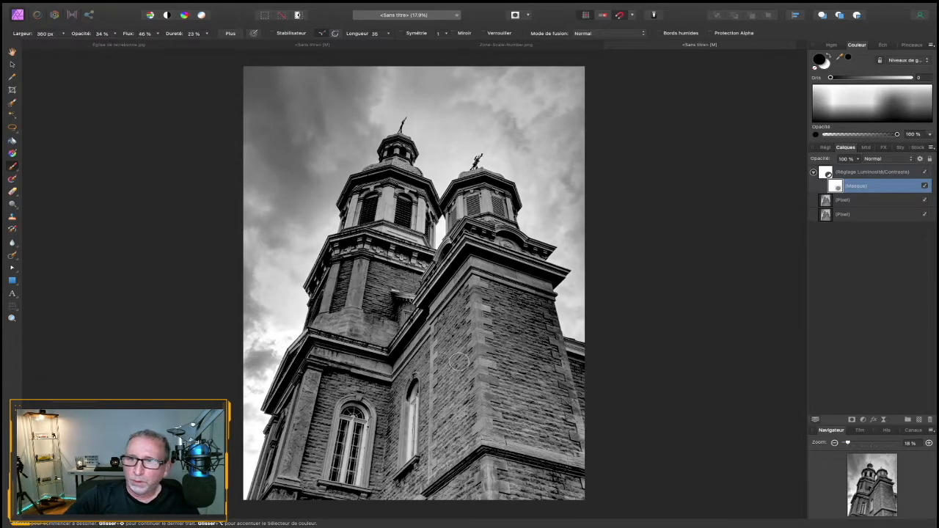
click(829, 57)
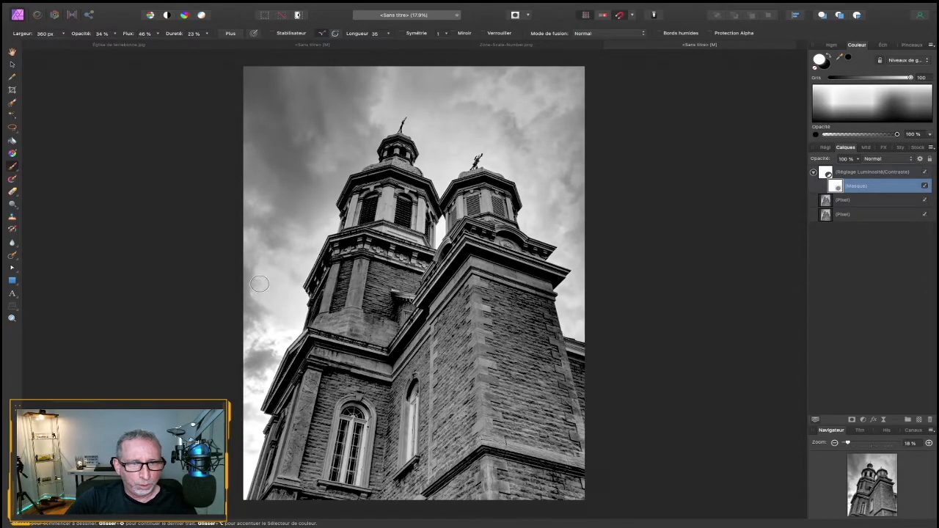
click(829, 57)
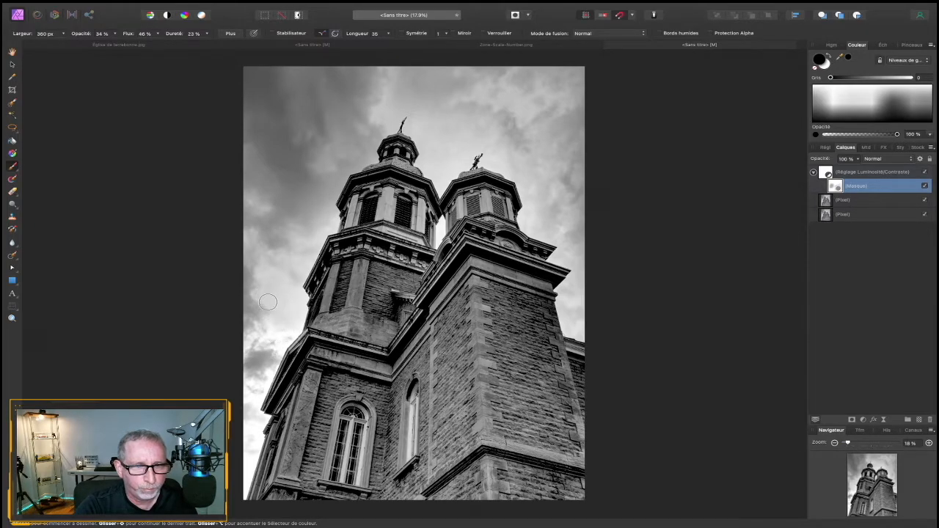
drag(278, 344, 247, 404)
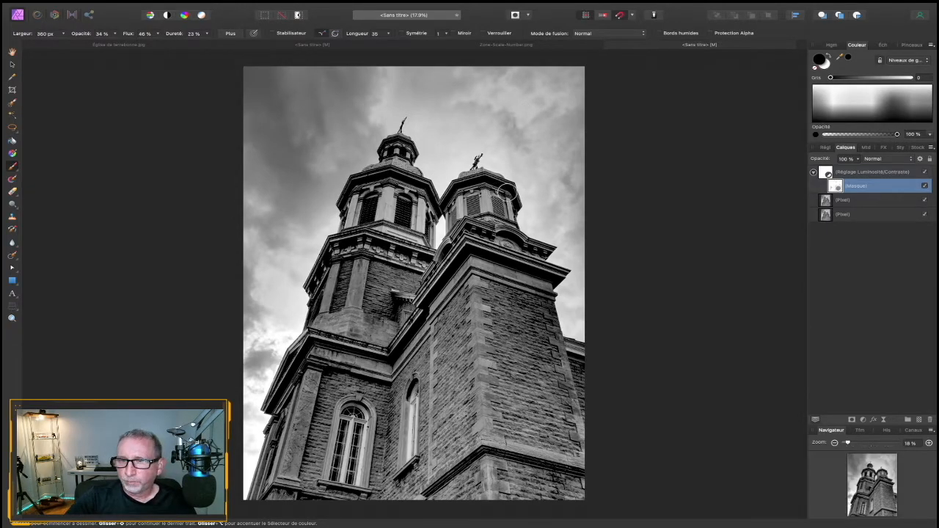
- Reopen the Luminosité/Contraste adjustment's settings and set its contrast to 24 %
click(828, 174)
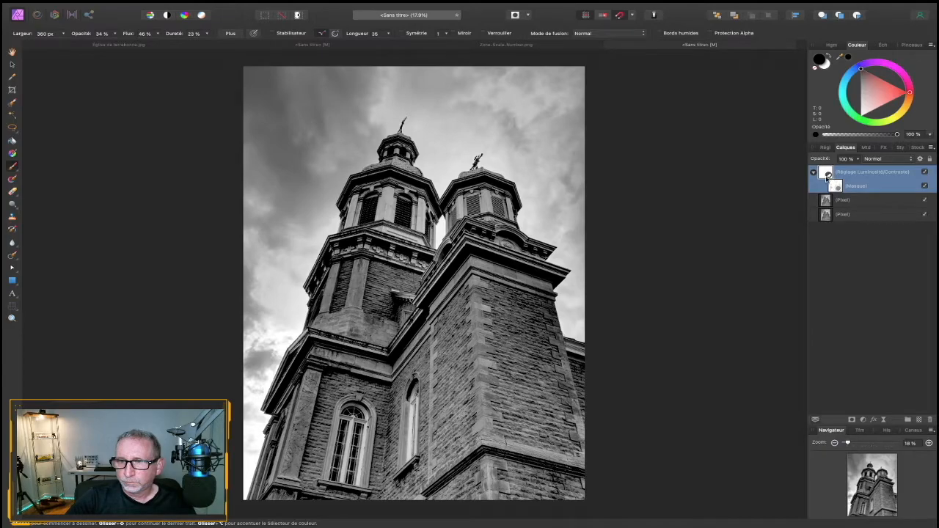
double_click(828, 174)
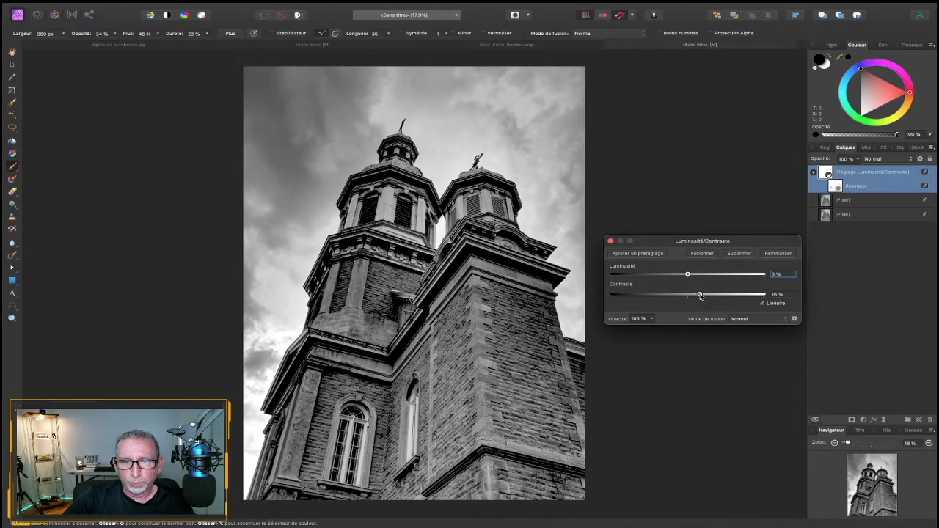
drag(700, 295, 704, 297)
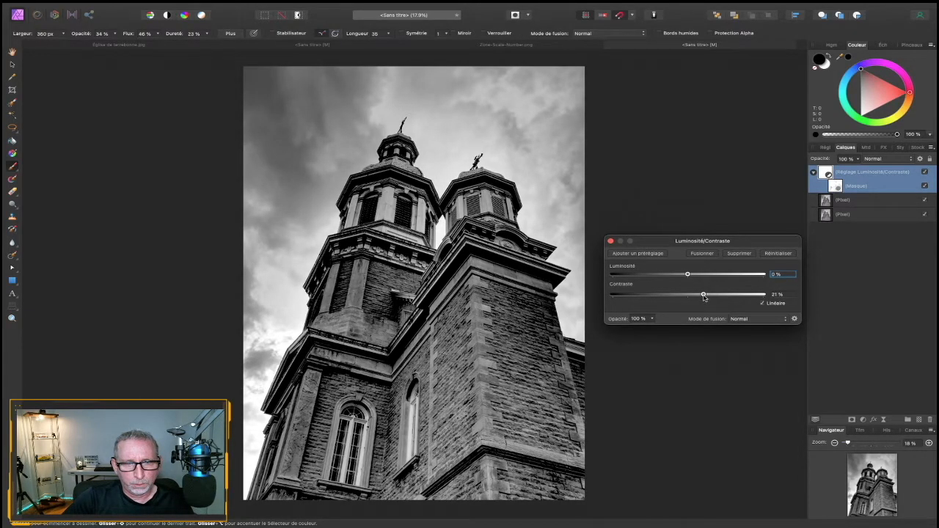
drag(704, 297, 706, 298)
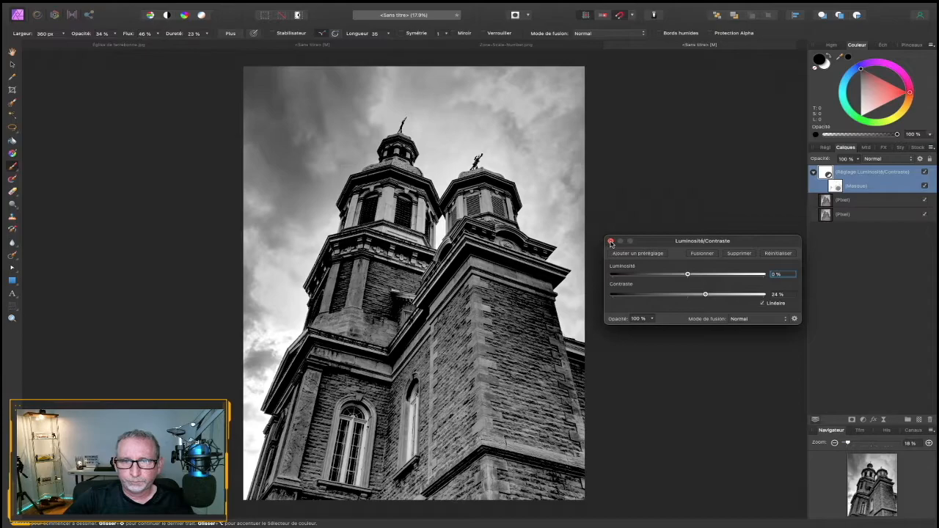
click(611, 241)
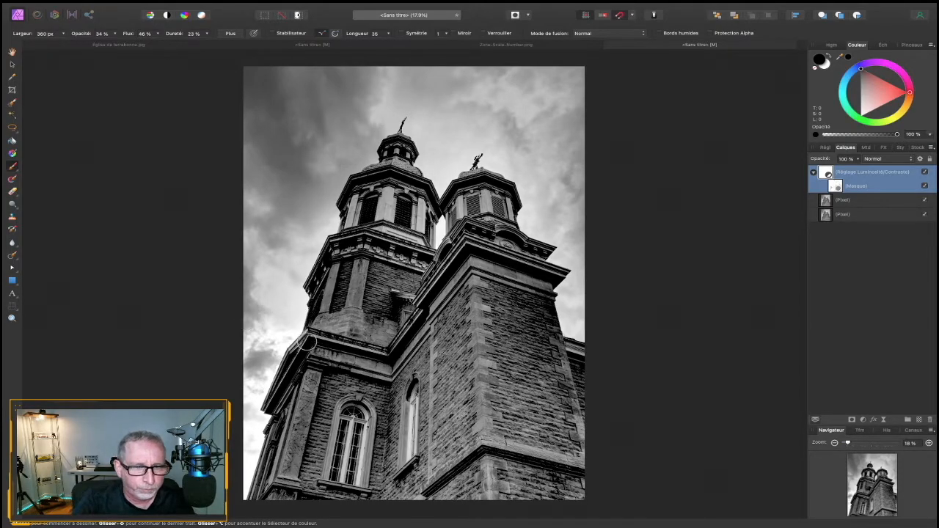
- Touch up the Luminosité/Contraste mask with the paint brush, switching it from black to white, and collapse the adjustment layer
click(835, 188)
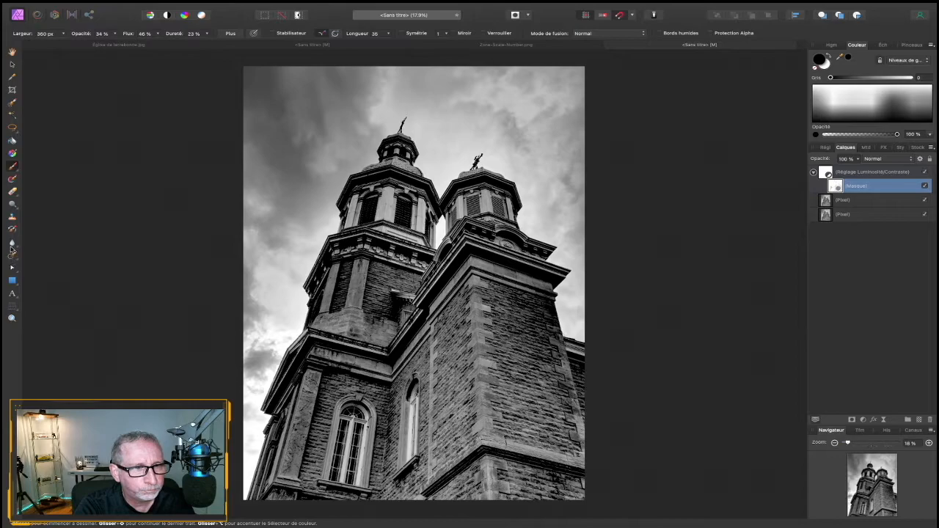
click(11, 168)
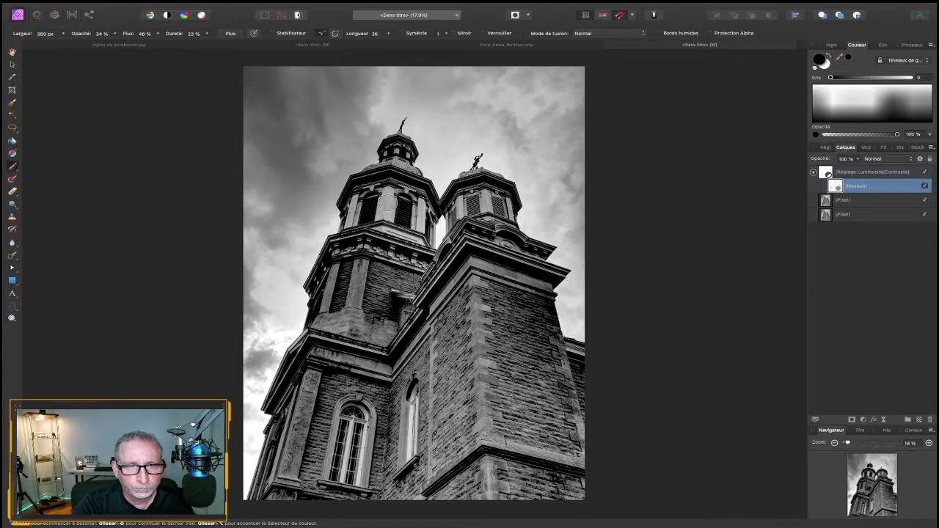
click(830, 56)
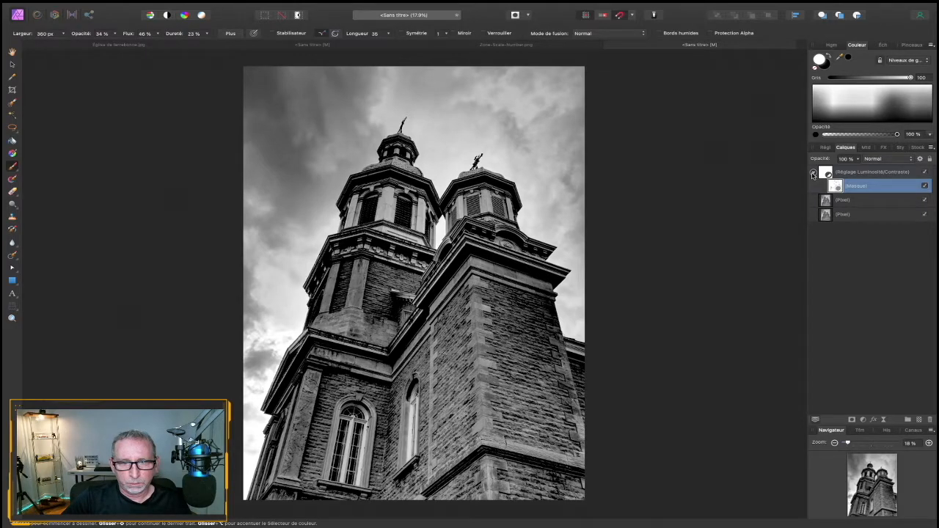
click(813, 173)
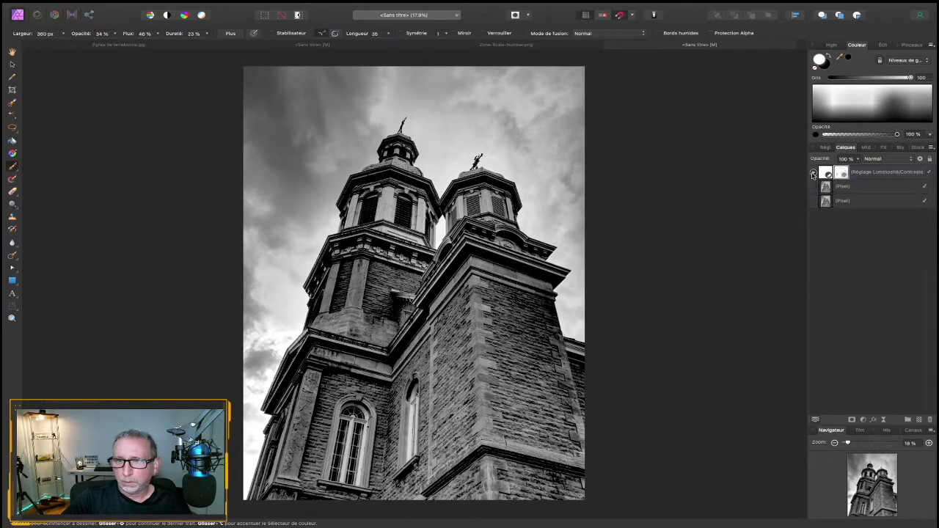
click(826, 173)
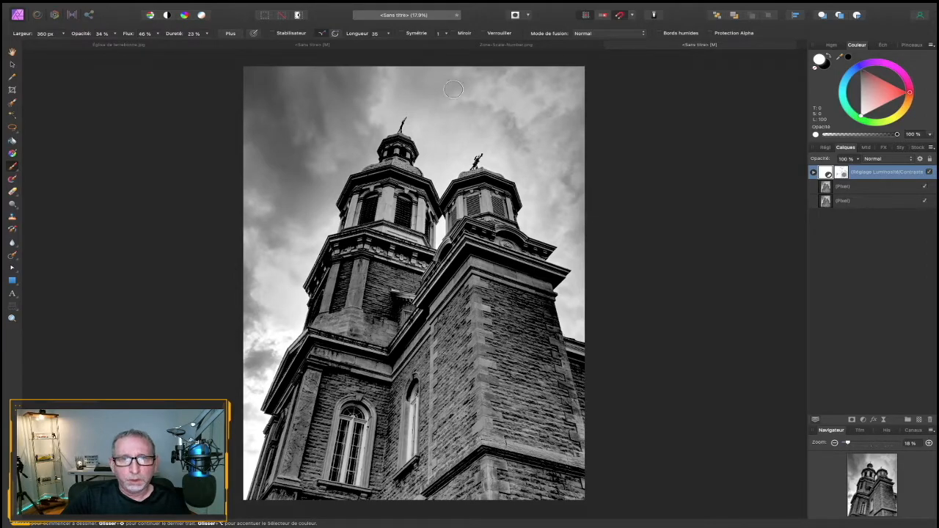
- Check the zone scale image and the Tons foncés/tons clairs settings in the darker version, and return to the cropped photo
click(456, 46)
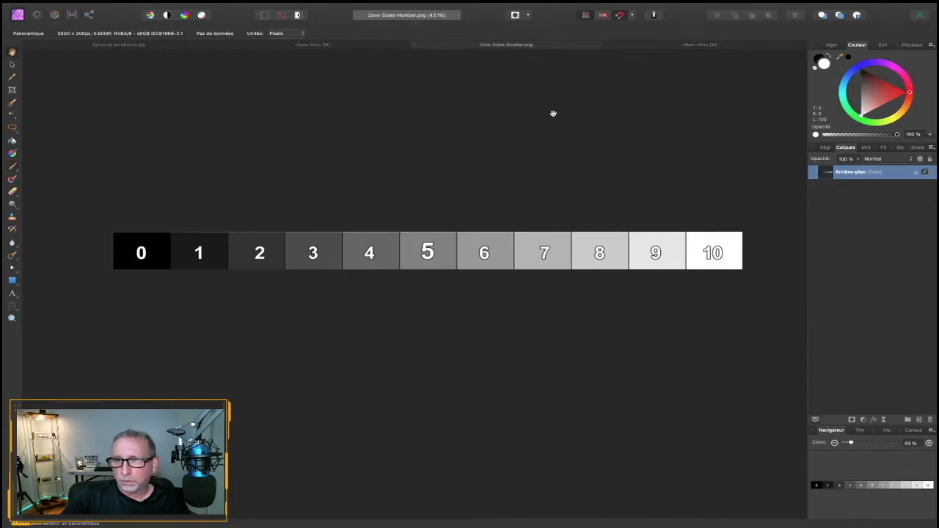
click(338, 46)
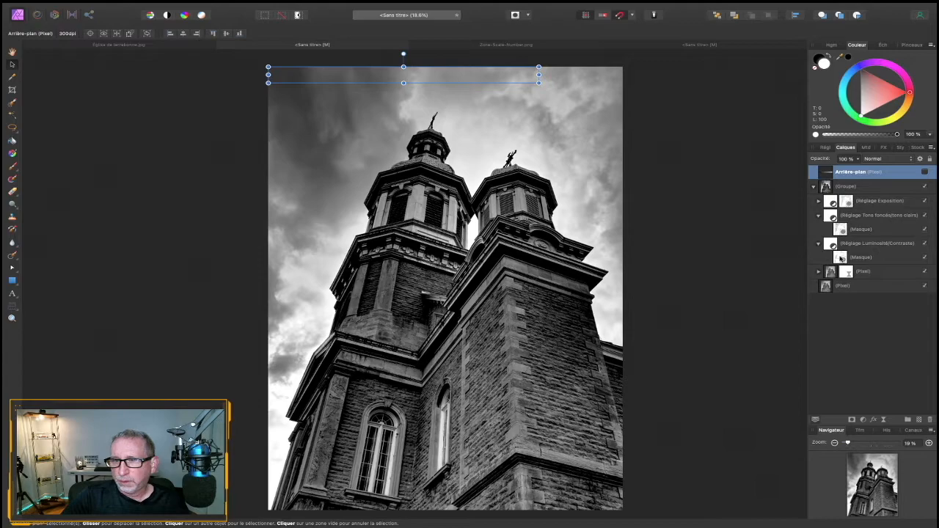
double_click(833, 217)
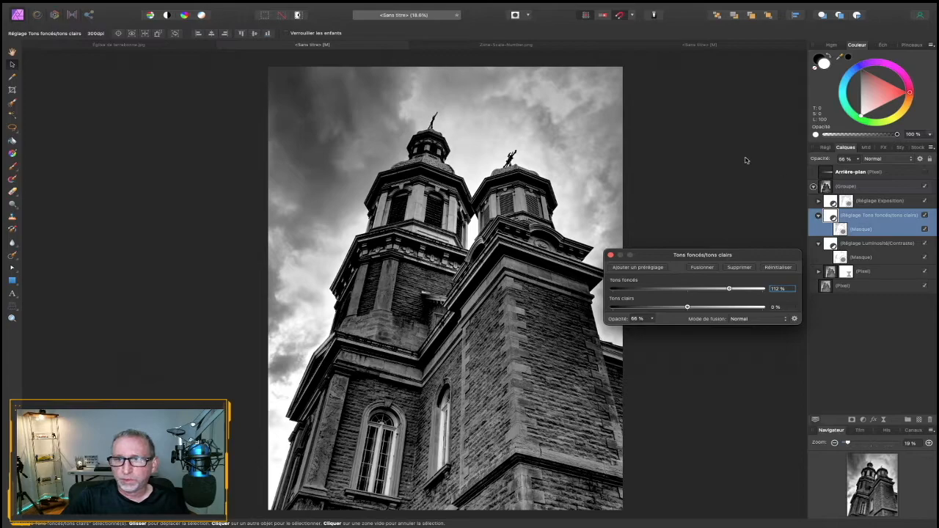
scroll(747, 160, up, 1)
click(716, 49)
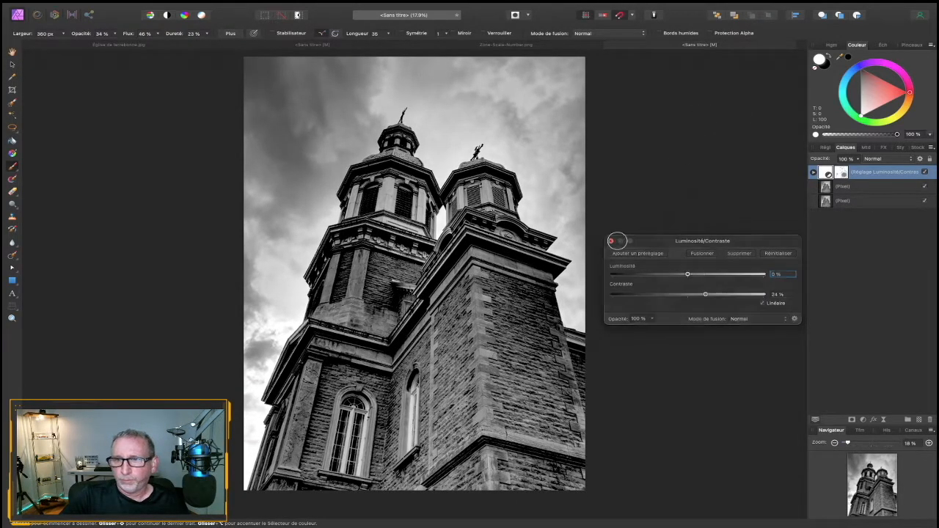
click(610, 241)
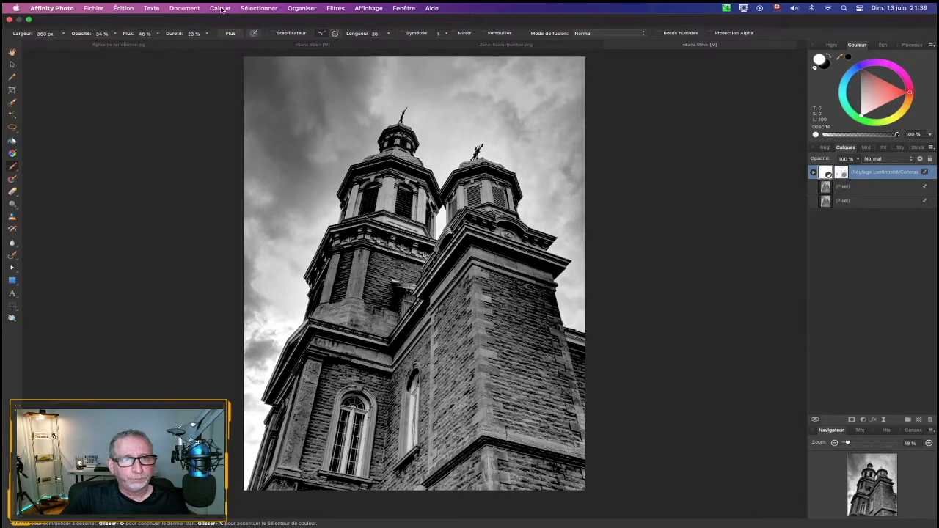
- Add a Tons foncés/tons clairs adjustment layer above the Luminosité/Contraste adjustment in the cropped photo
click(220, 8)
mouse_move(293, 131)
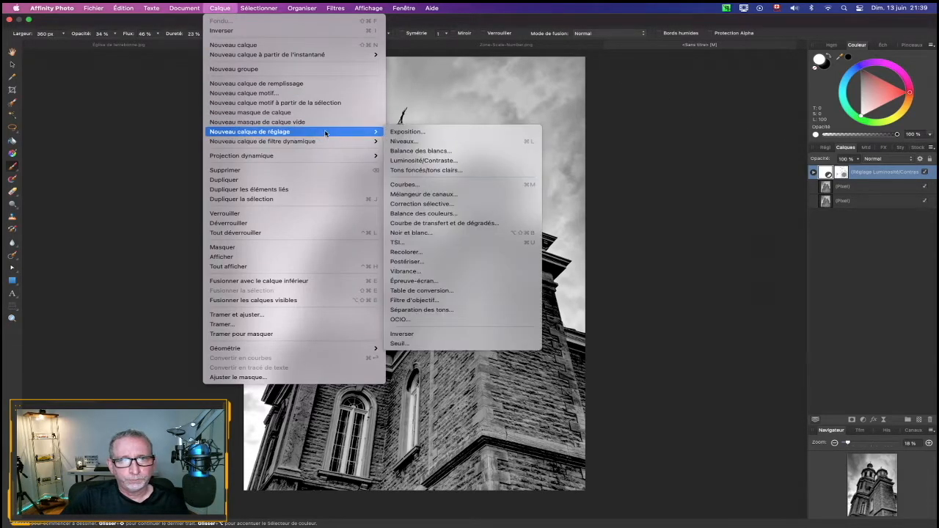
click(418, 170)
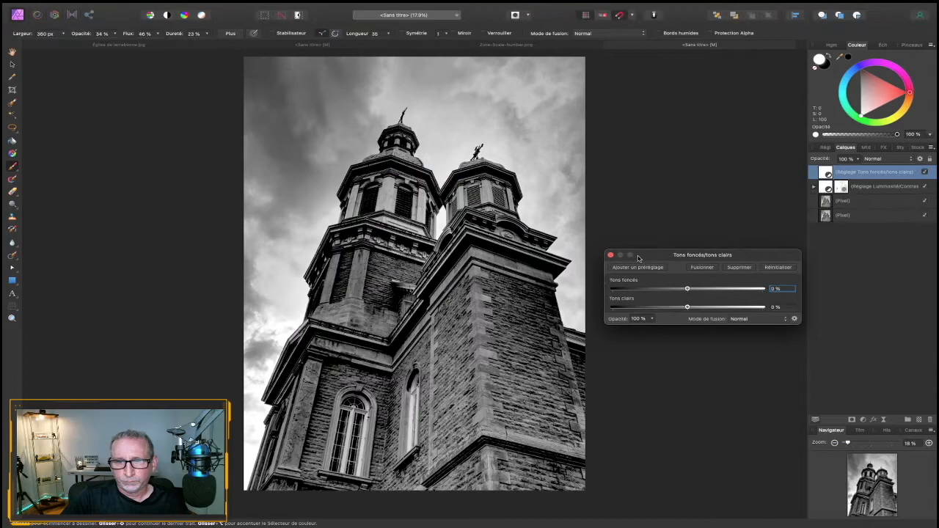
drag(645, 257, 649, 245)
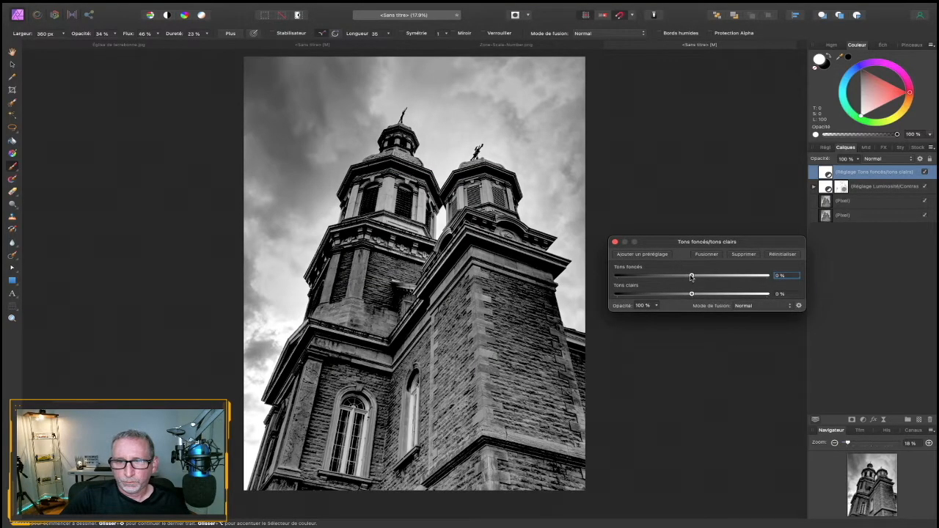
- Try lighter and darker shadows in the new adjustment and settle its Tons foncés value at -62 %
drag(692, 277, 694, 304)
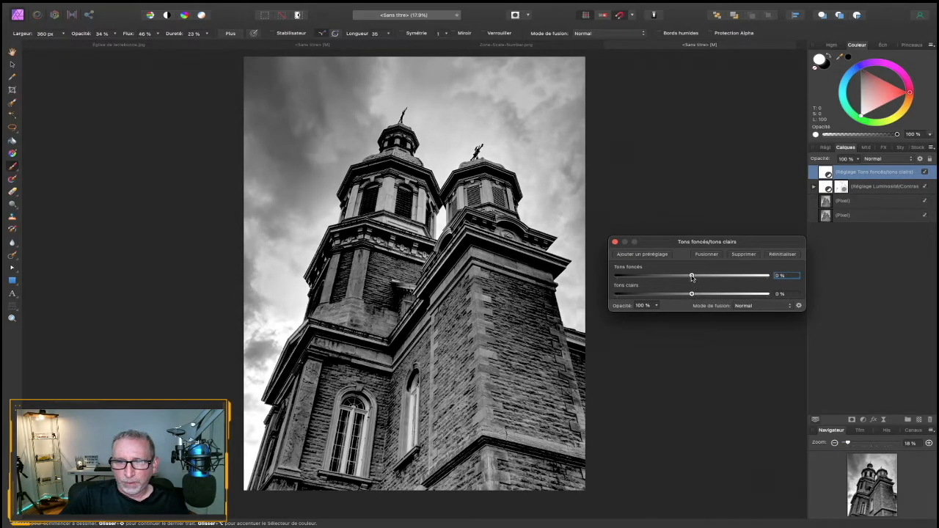
drag(692, 277, 715, 276)
mouse_move(684, 278)
mouse_down()
mouse_move(666, 277)
mouse_move(697, 277)
mouse_move(668, 278)
mouse_up()
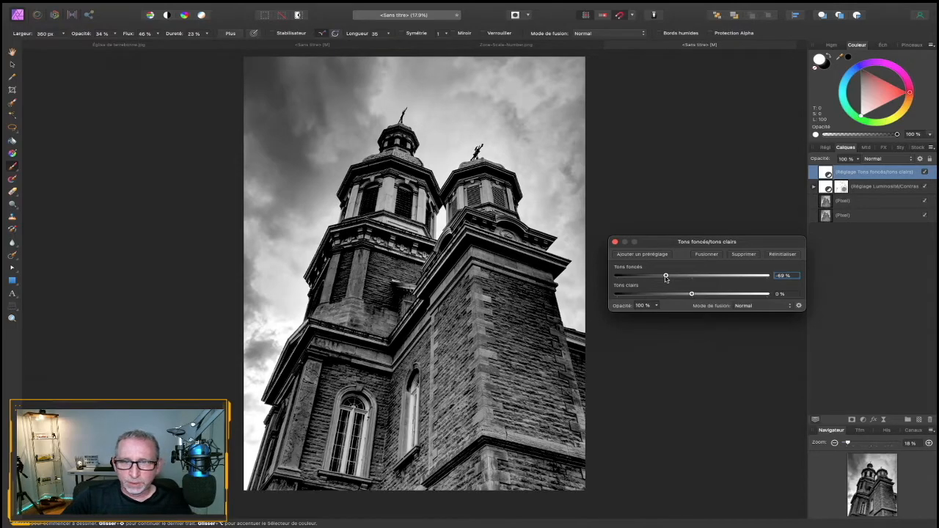
mouse_move(665, 279)
mouse_down()
mouse_move(686, 277)
mouse_move(669, 278)
mouse_up()
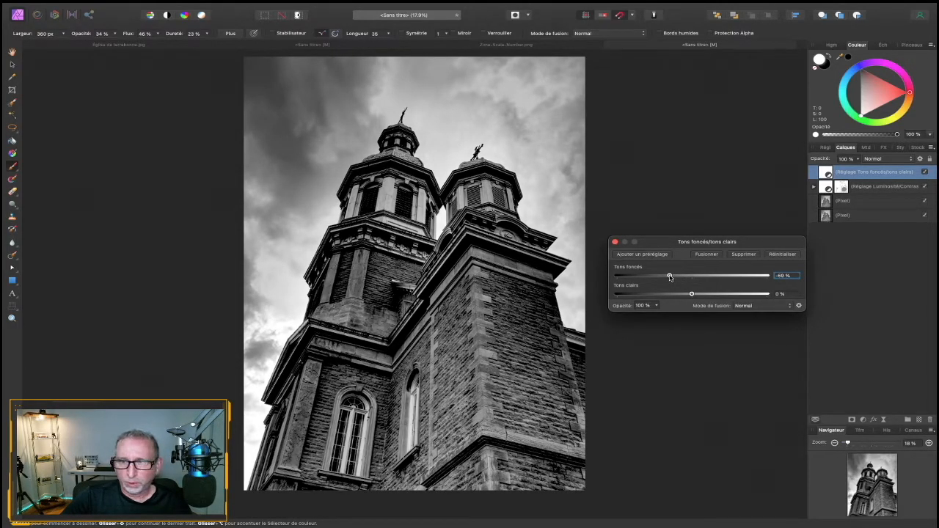
drag(670, 277, 669, 278)
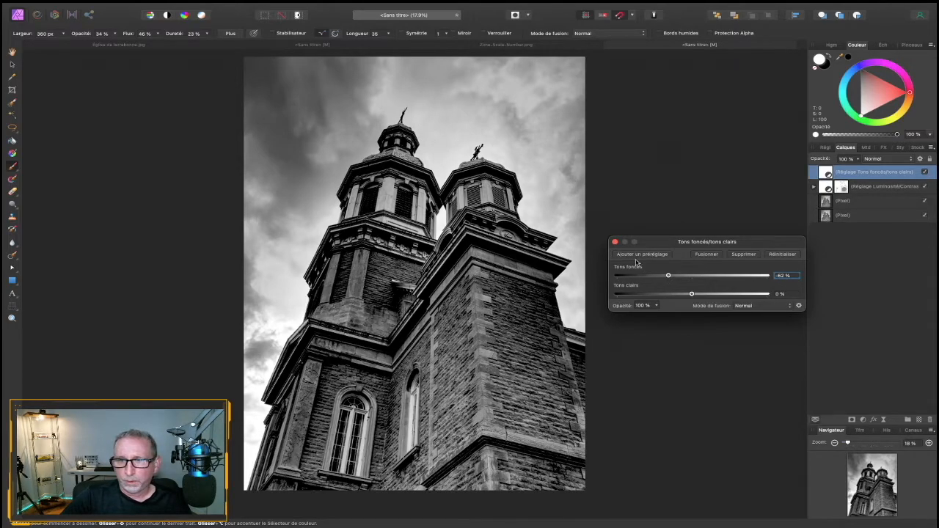
- Add a mask to the Tons foncés/tons clairs adjustment and set a black brush to 190 px width, 52 % opacity, 57 % flow and 38 % hardness
click(852, 419)
click(115, 33)
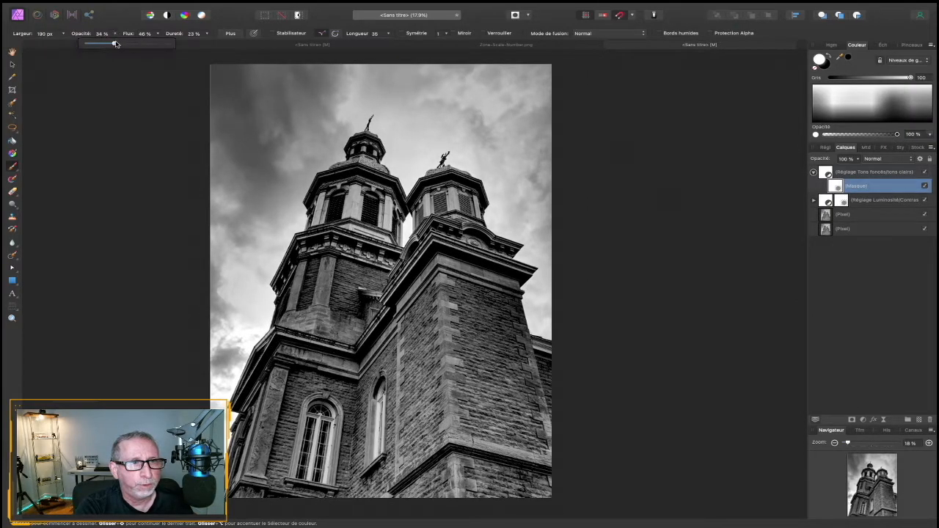
drag(114, 44, 130, 46)
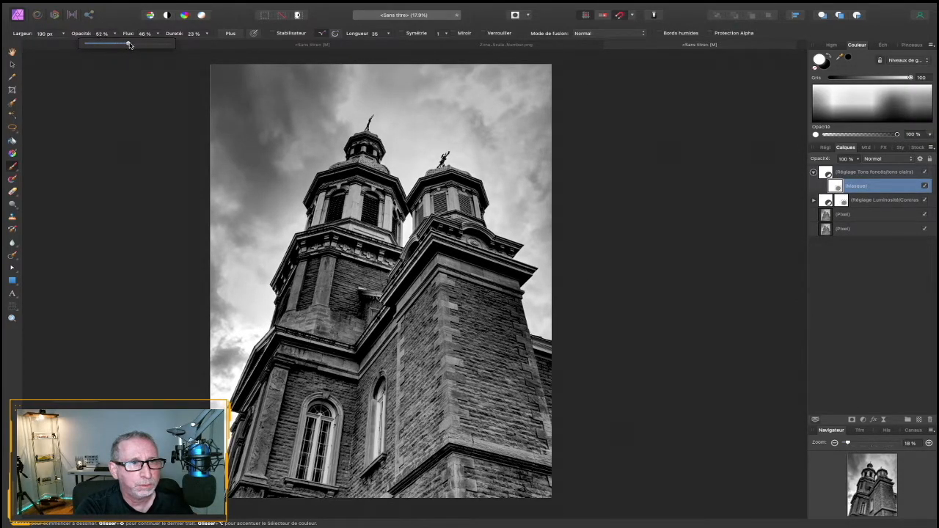
click(158, 34)
drag(160, 44, 166, 44)
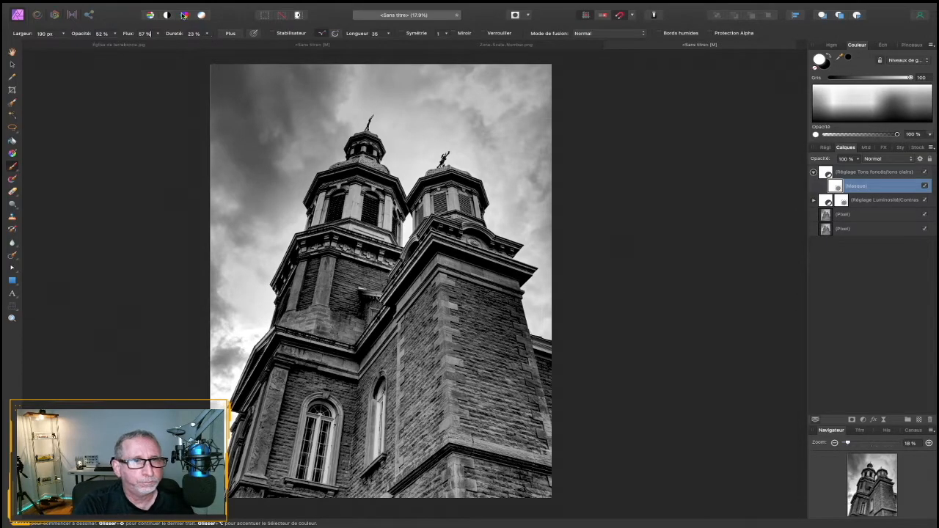
mouse_move(217, 6)
click(207, 33)
drag(208, 43, 217, 43)
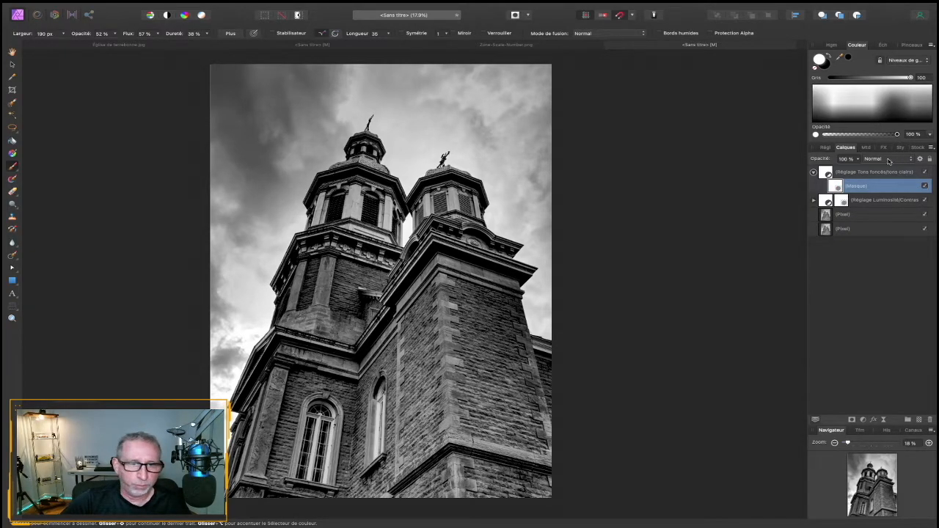
click(829, 55)
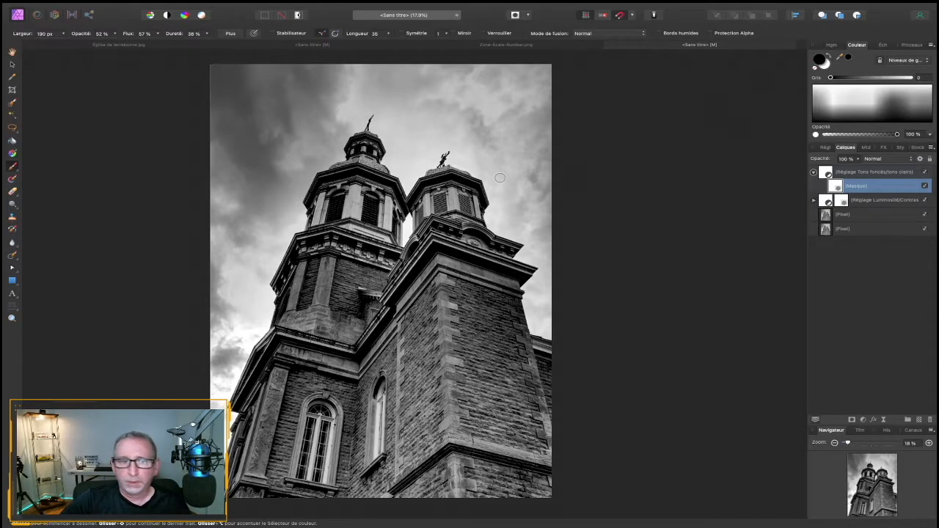
scroll(499, 177, down, 1)
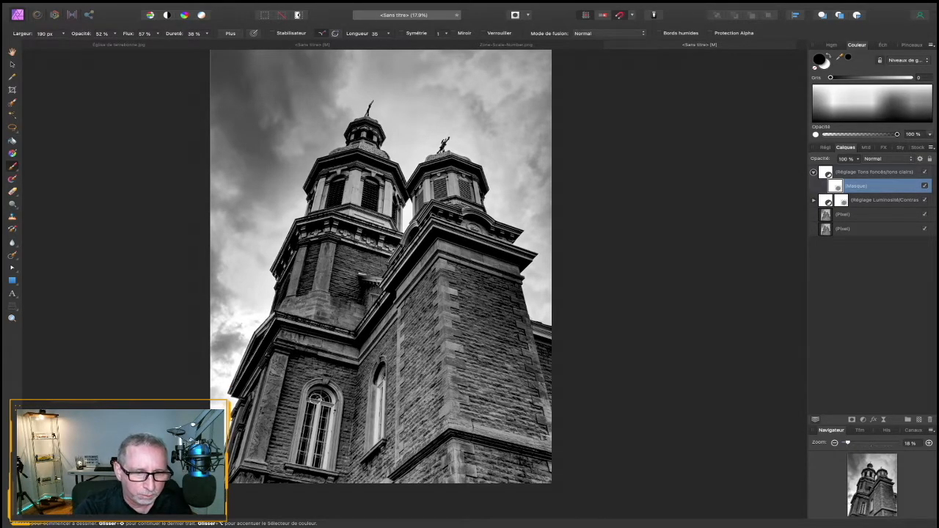
- Paint black on the Tons foncés/tons clairs mask over the arched window at the tower's base, compare with the mask off, and collapse the adjustment
drag(323, 418, 322, 428)
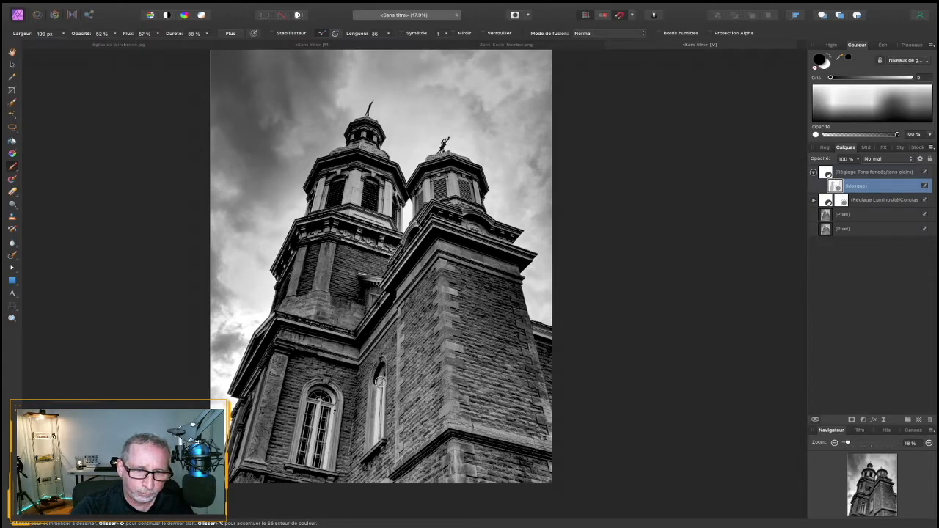
click(924, 185)
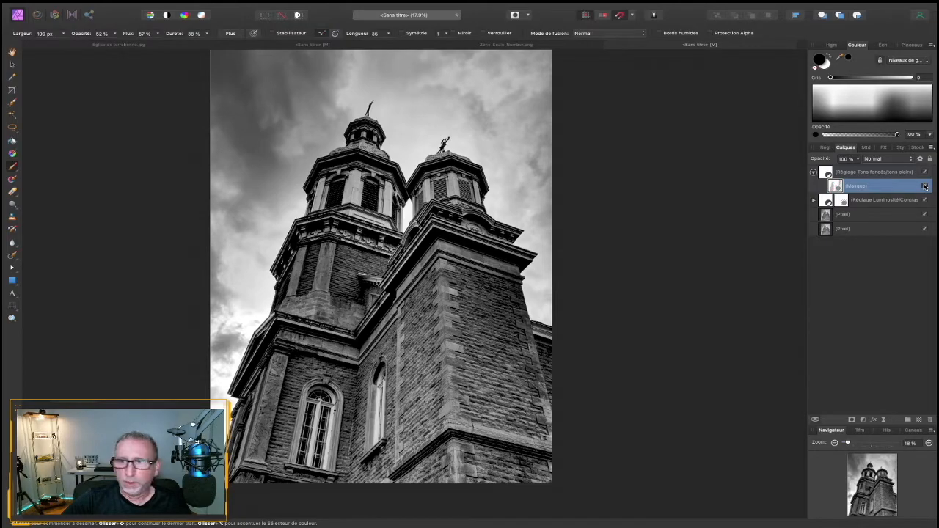
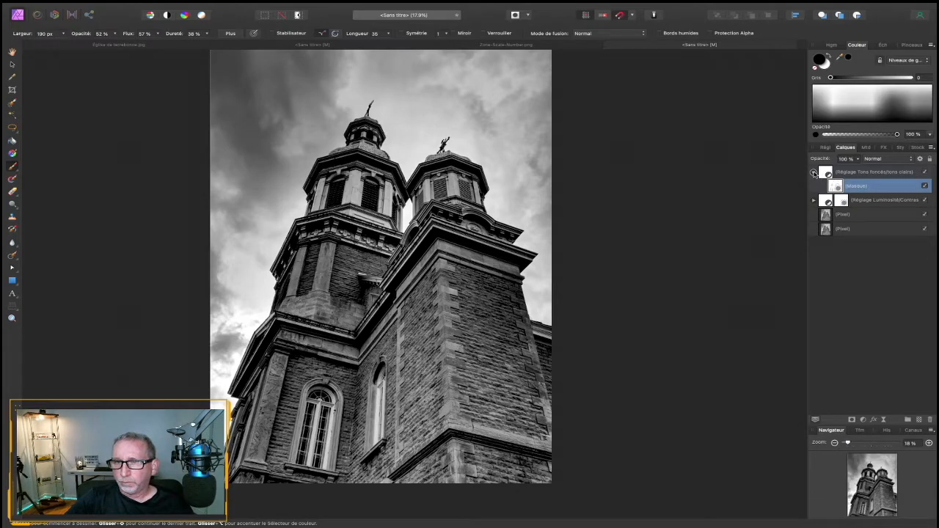
click(814, 172)
click(821, 172)
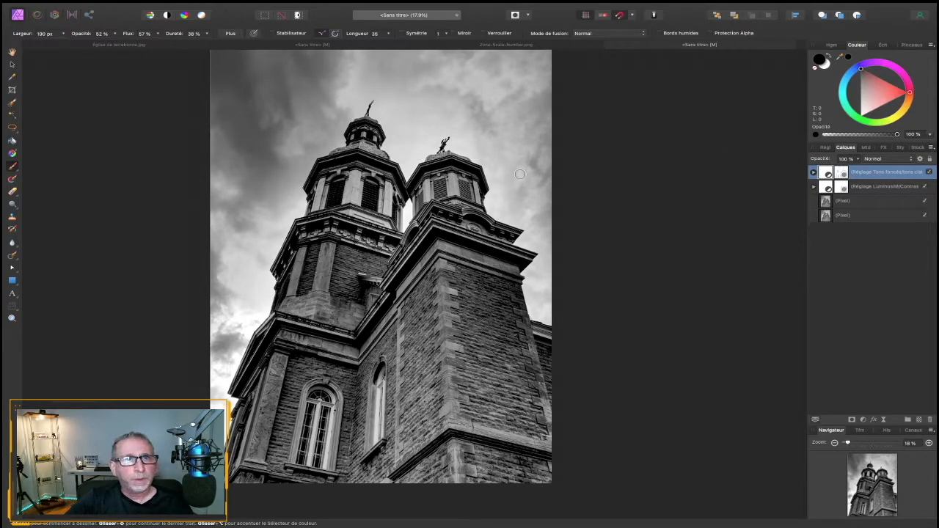
- Check the adjustment layers in the darker version's layer stack and return to the cropped photo
click(465, 46)
click(345, 44)
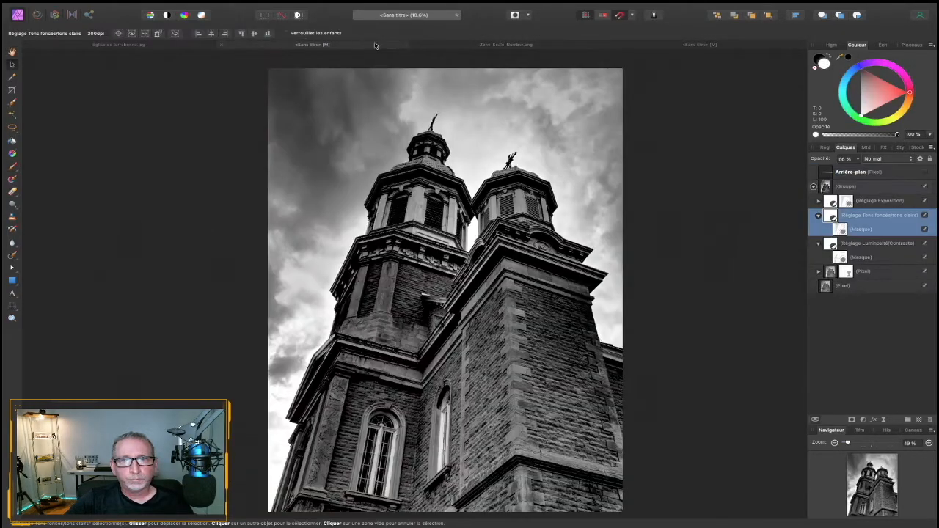
click(818, 216)
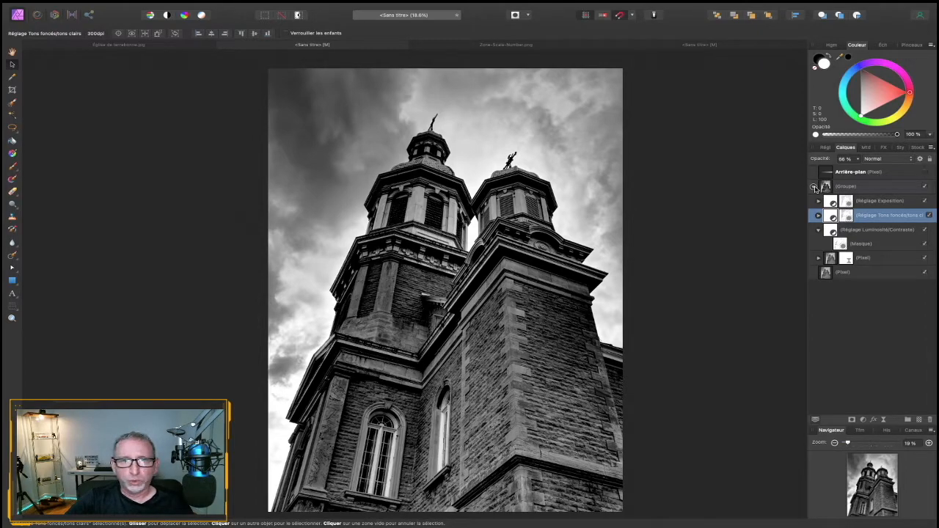
click(651, 48)
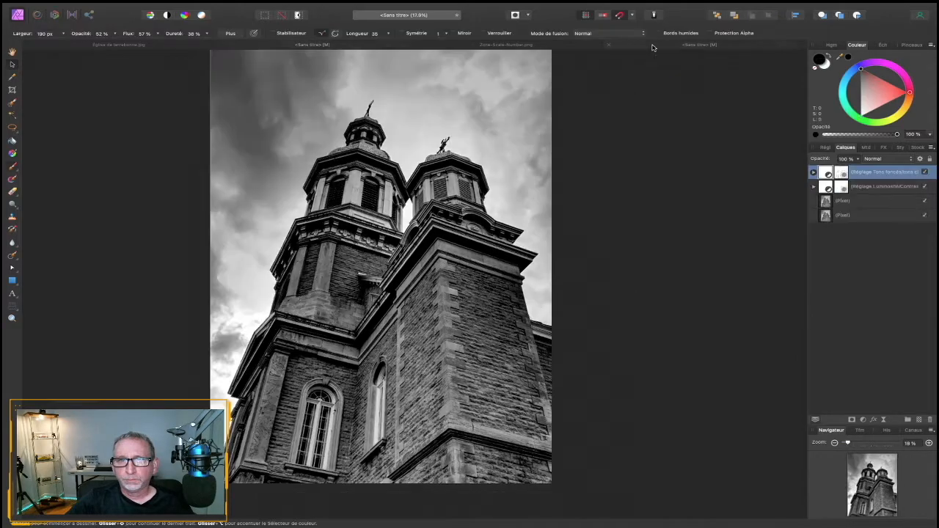
- Add an Exposition adjustment layer above the Tons foncés/tons clairs adjustment
click(12, 51)
drag(355, 150, 390, 167)
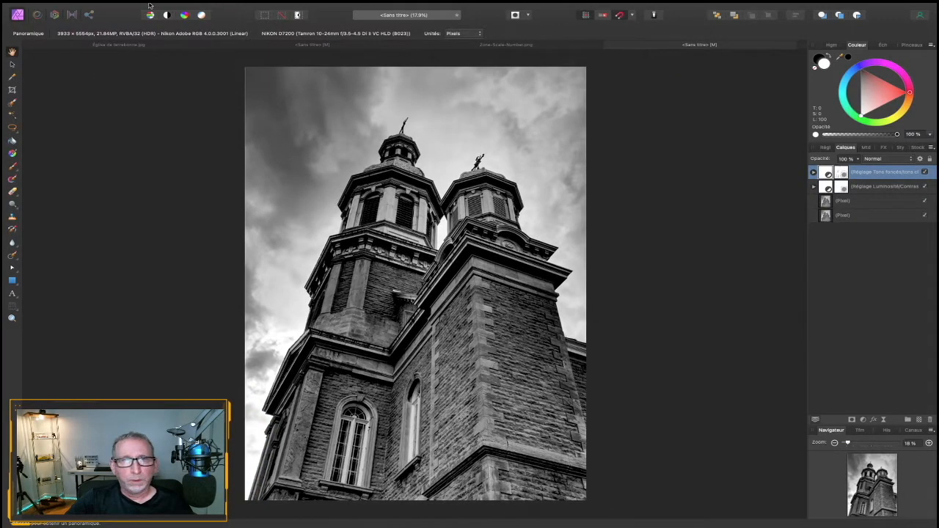
mouse_move(160, 8)
click(220, 8)
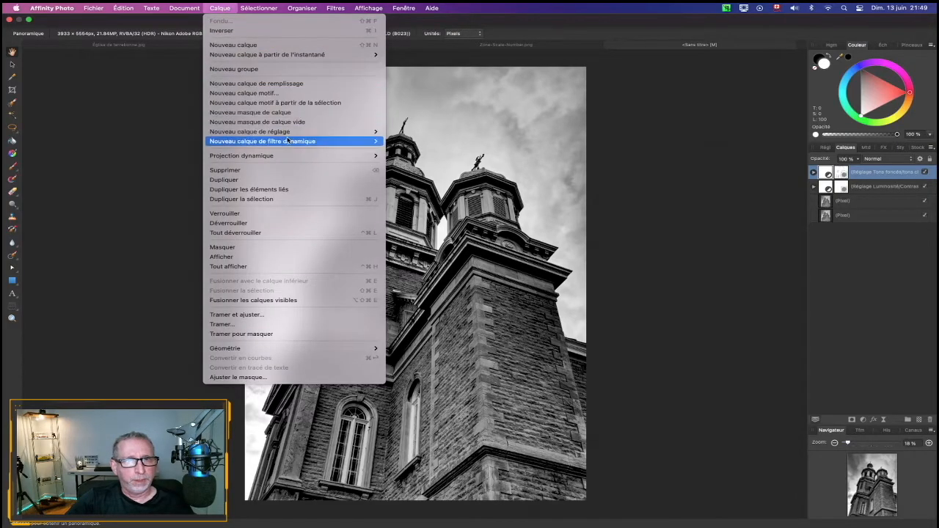
mouse_move(343, 133)
click(432, 135)
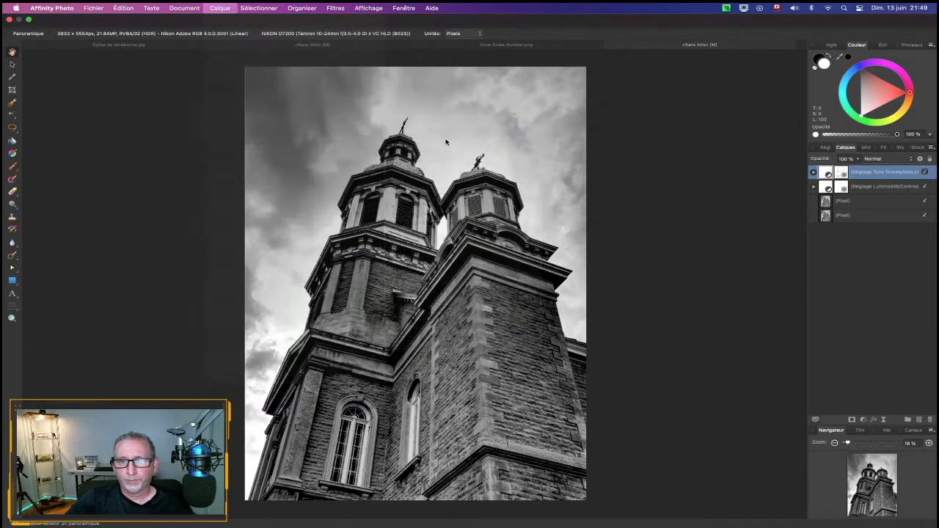
- Set the exposure adjustment to 0,213 while checking the histogram
drag(659, 239, 654, 212)
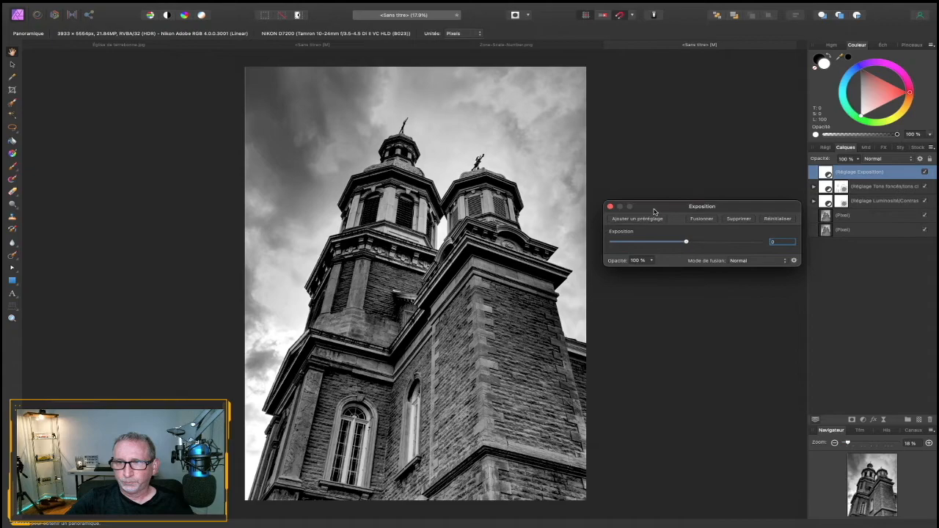
drag(686, 243, 691, 244)
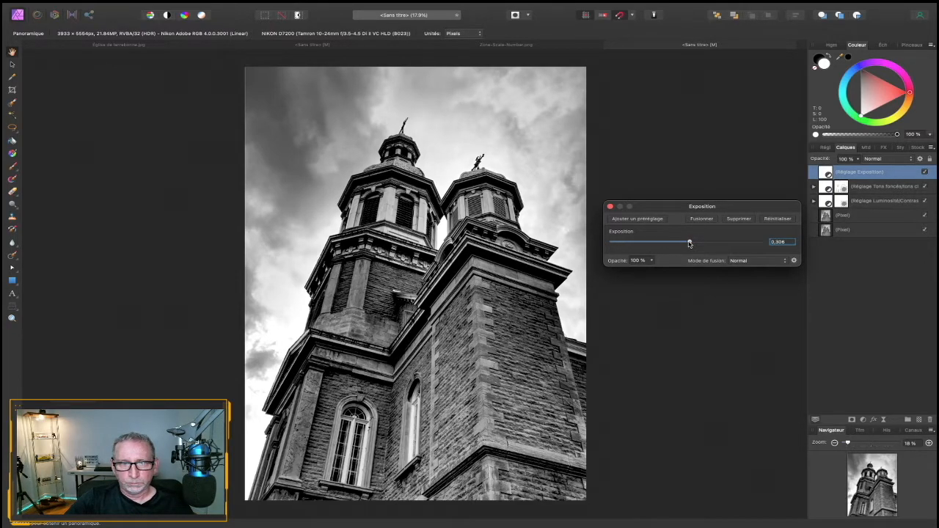
drag(690, 244, 688, 244)
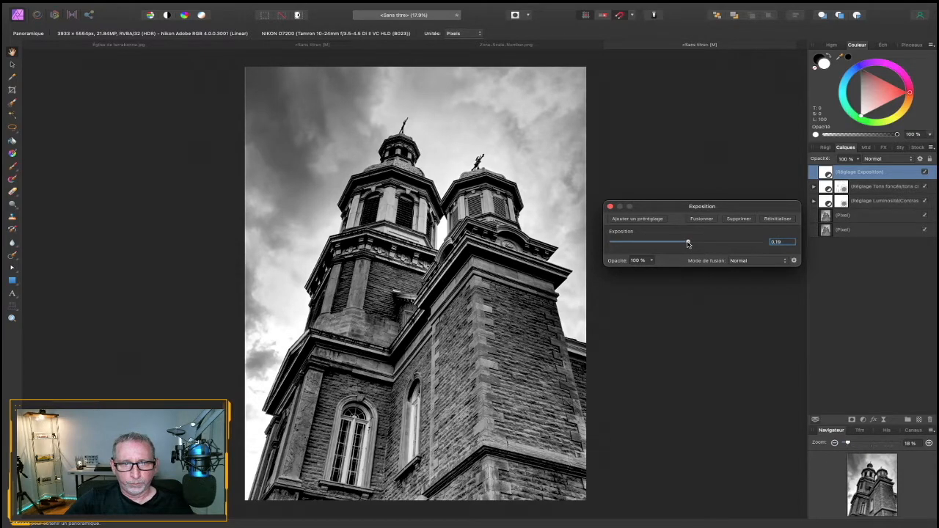
click(836, 46)
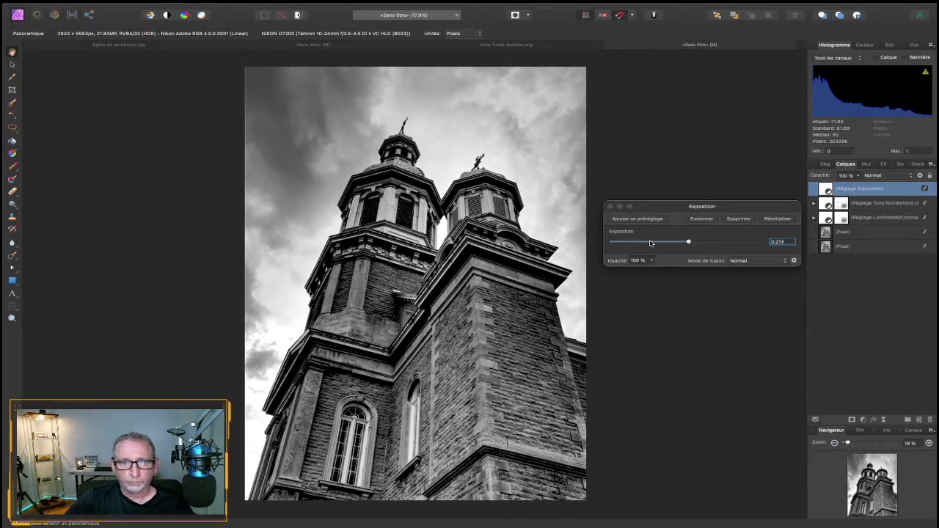
click(611, 208)
- Add a mask to the Exposition adjustment and prepare a black brush with a width of 500 px
click(852, 420)
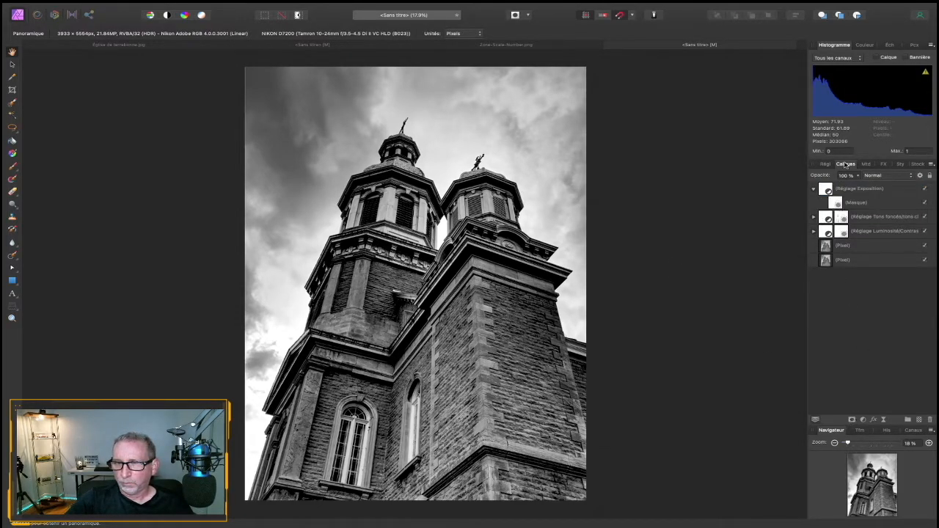
click(869, 47)
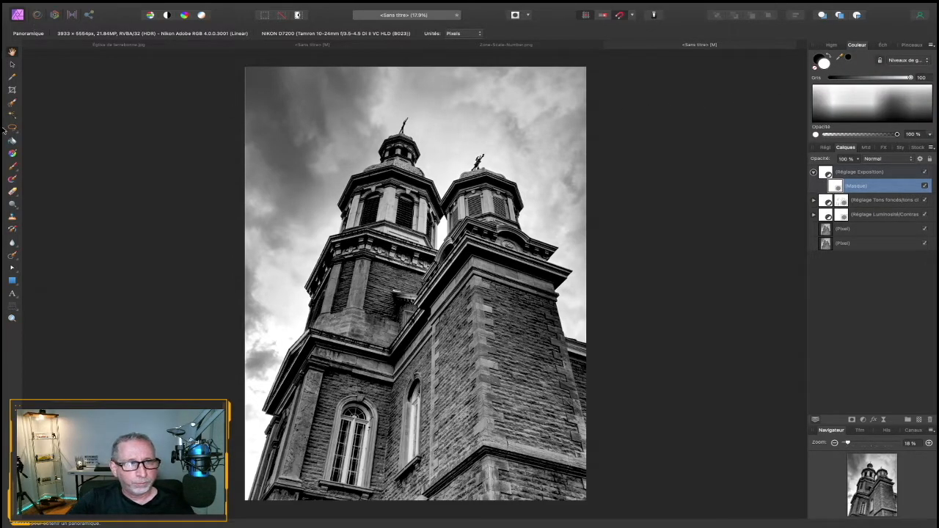
click(13, 168)
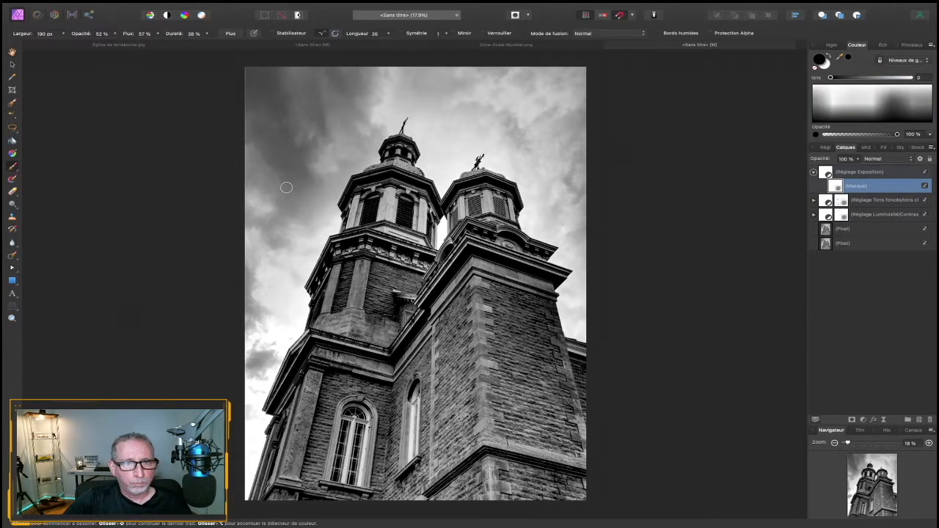
drag(63, 34, 75, 45)
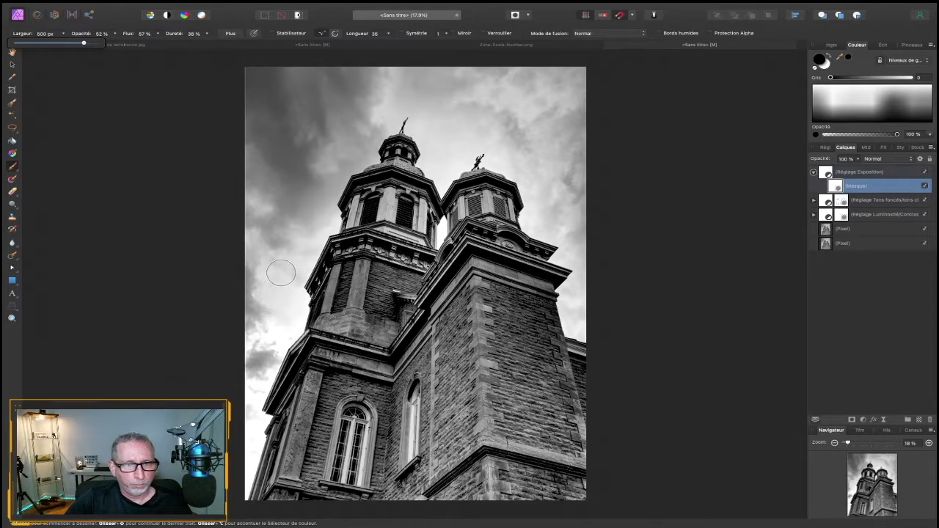
- Paint black on the Exposition mask over the bright sky beside the left tower, and collapse the adjustment
drag(284, 311, 263, 347)
mouse_move(251, 389)
mouse_down()
mouse_move(257, 367)
mouse_move(253, 460)
mouse_move(237, 403)
mouse_up()
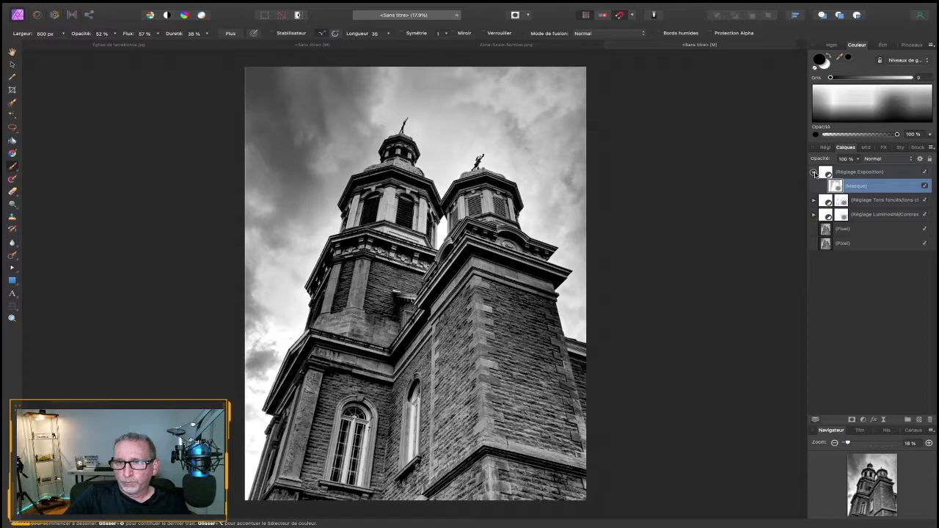
click(814, 172)
click(828, 174)
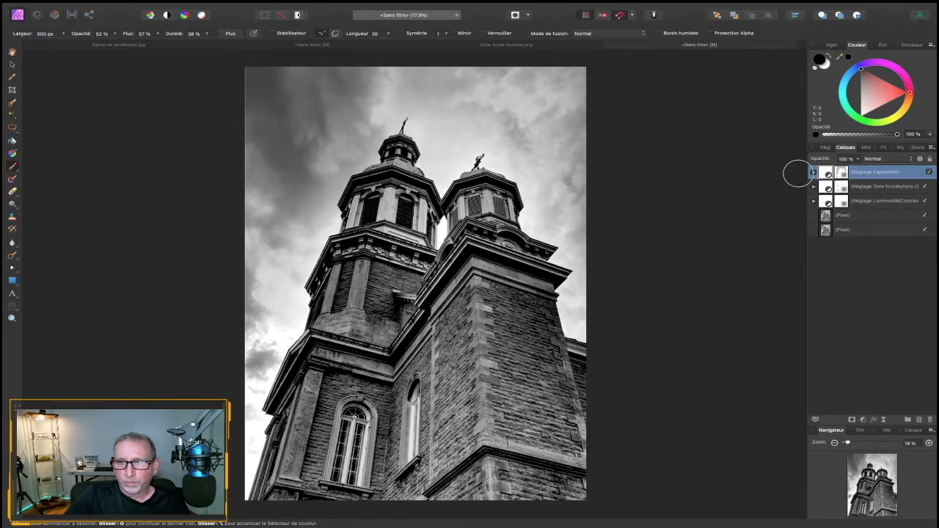
- Add a Clarté dynamic filter to the upper pixel layer
click(826, 217)
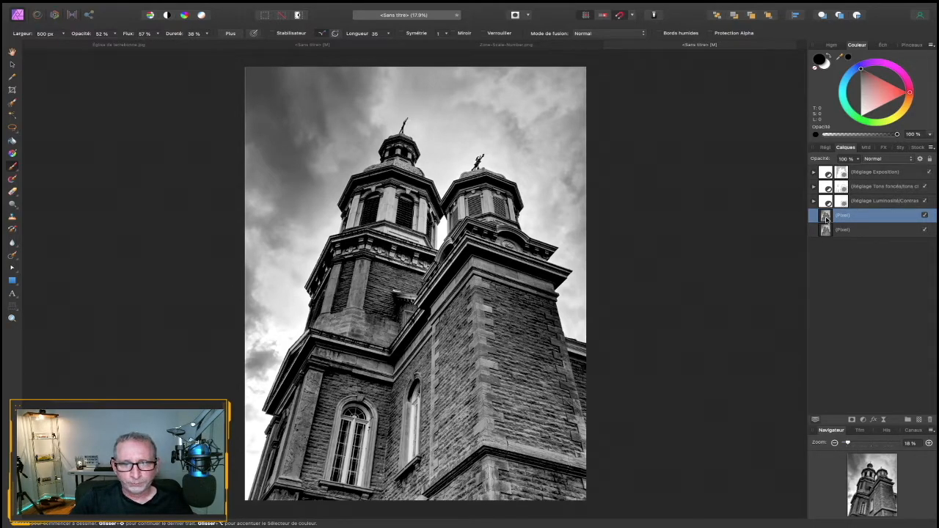
mouse_move(361, 5)
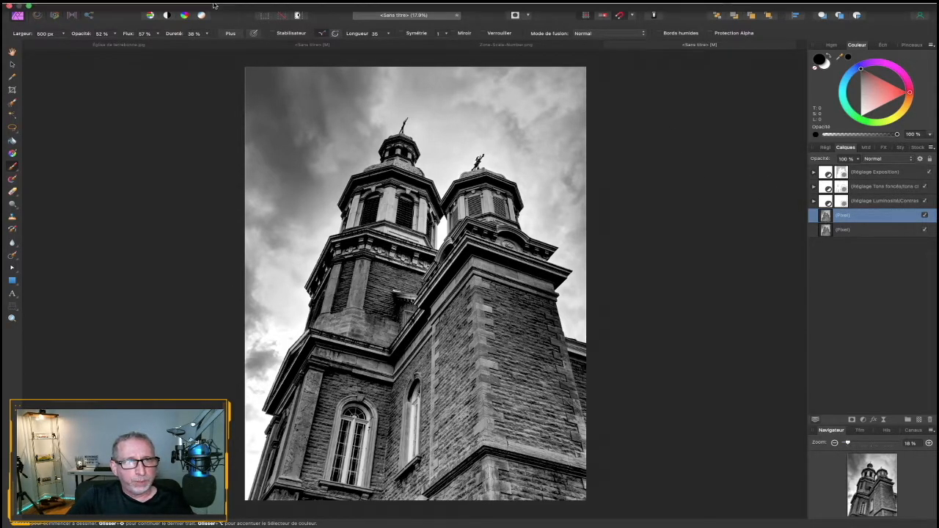
click(220, 8)
mouse_move(298, 135)
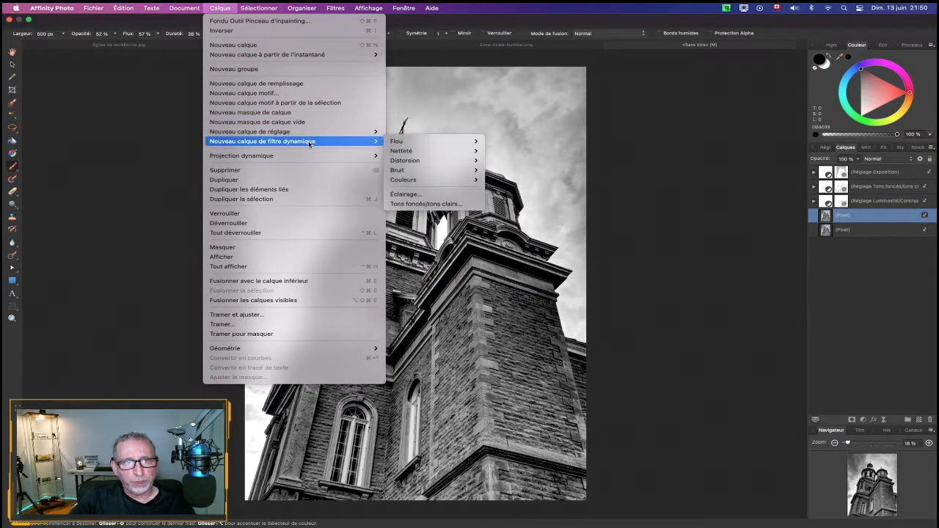
mouse_move(400, 149)
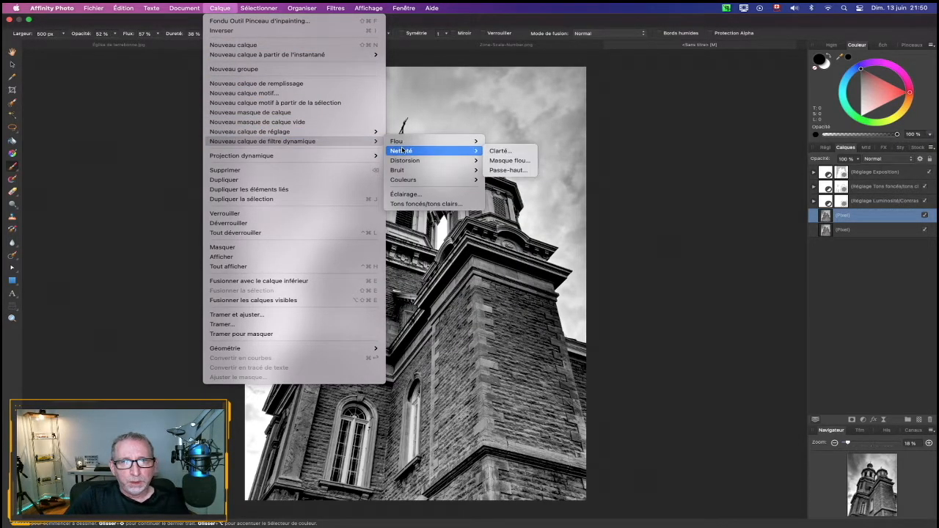
click(509, 151)
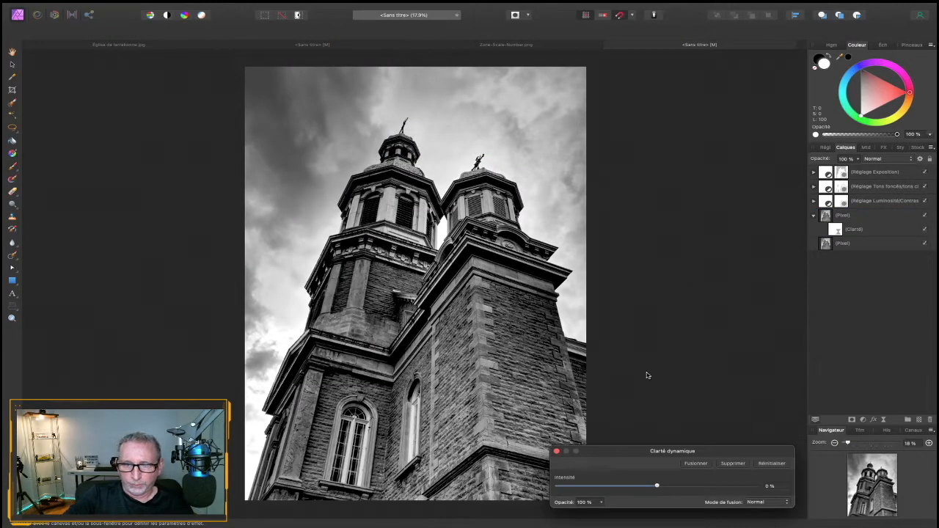
- Try very strong and moderate intensities for the Clarté filter, leaving it at 29 %
drag(623, 450, 686, 292)
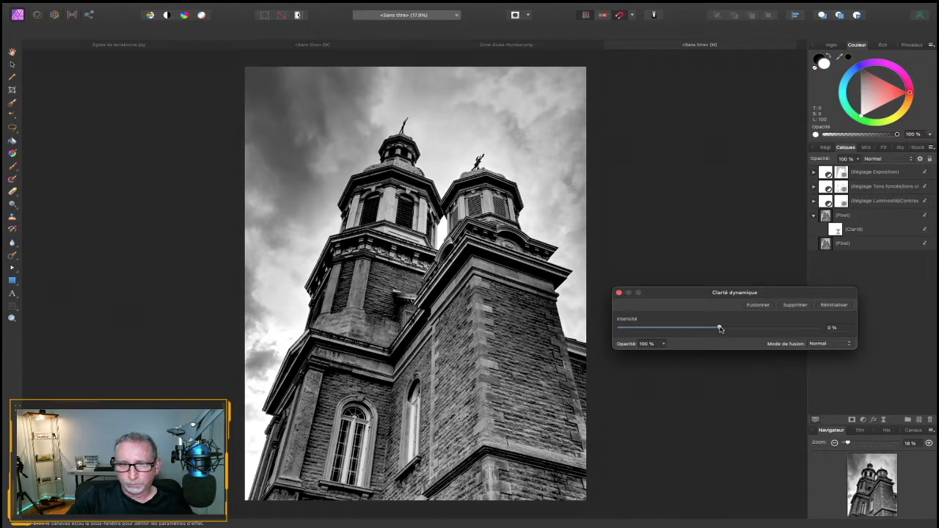
drag(729, 328, 816, 329)
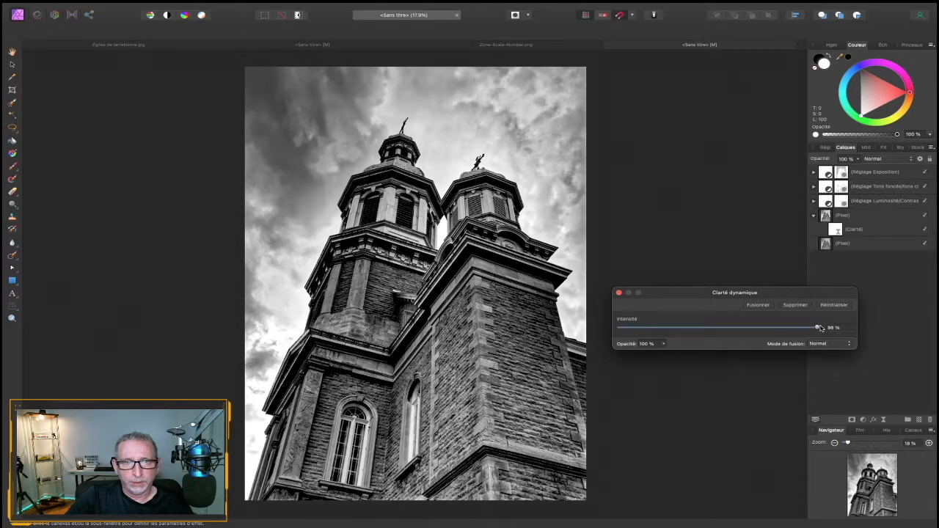
drag(796, 329, 748, 330)
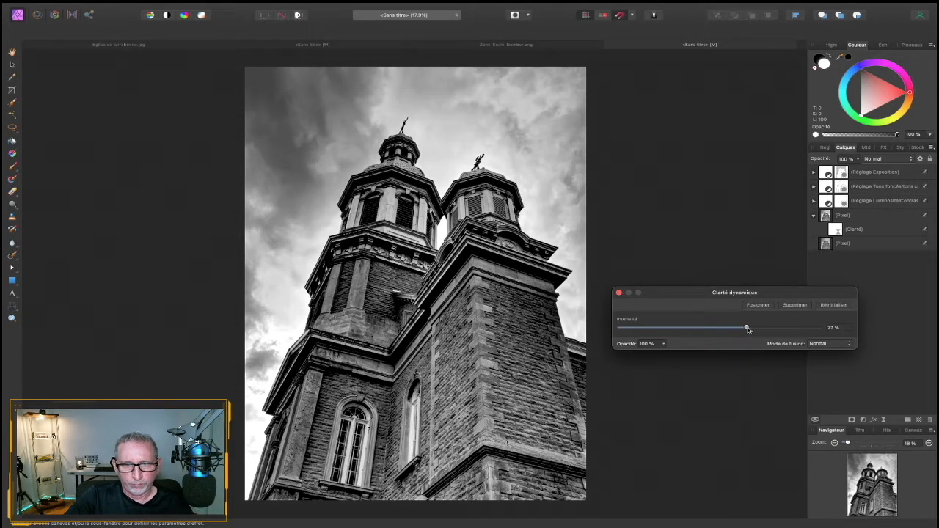
- Judge the clarity on the towers' stonework close up and set the Clarté filter's intensity to 20 %
click(11, 319)
click(386, 211)
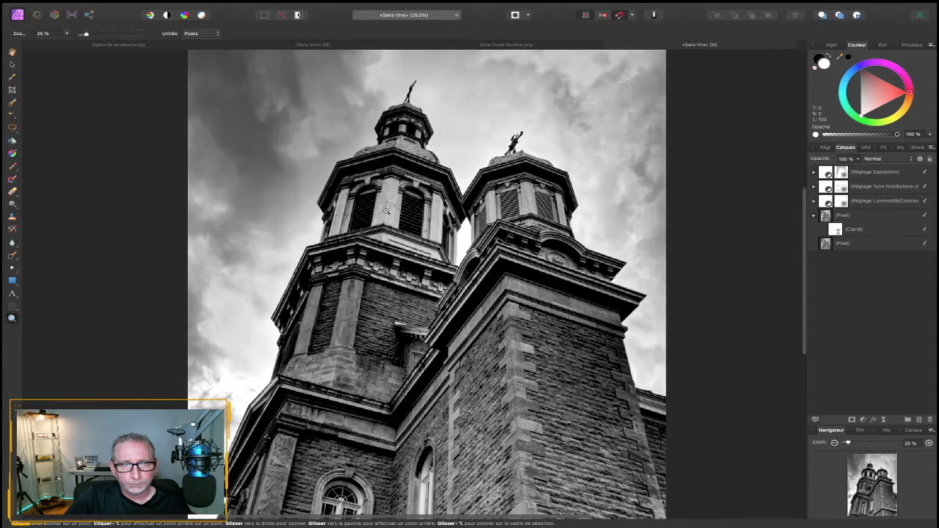
click(386, 211)
click(12, 54)
drag(482, 182, 420, 115)
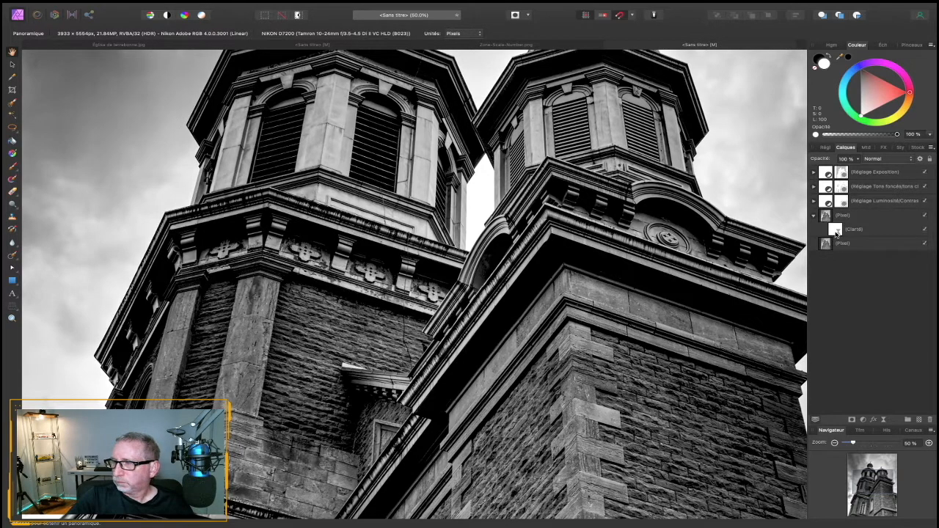
click(836, 233)
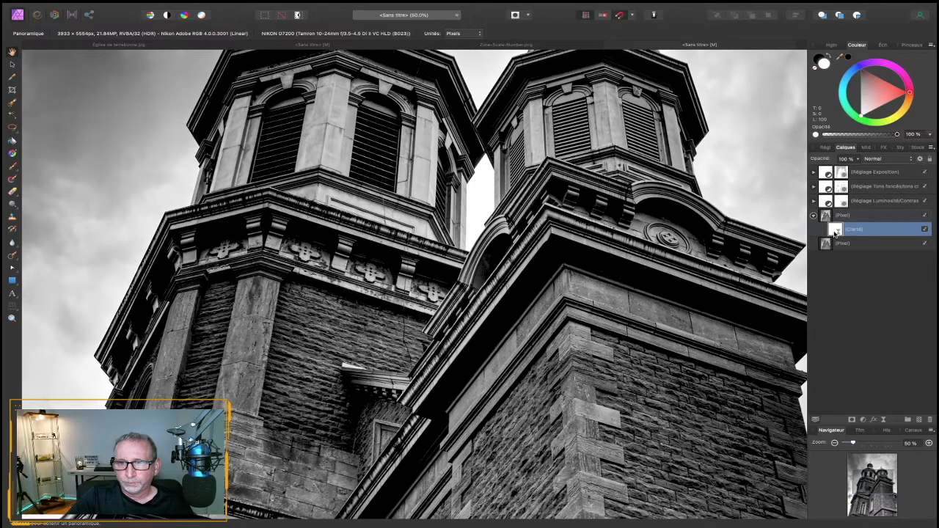
double_click(836, 233)
drag(600, 451, 600, 380)
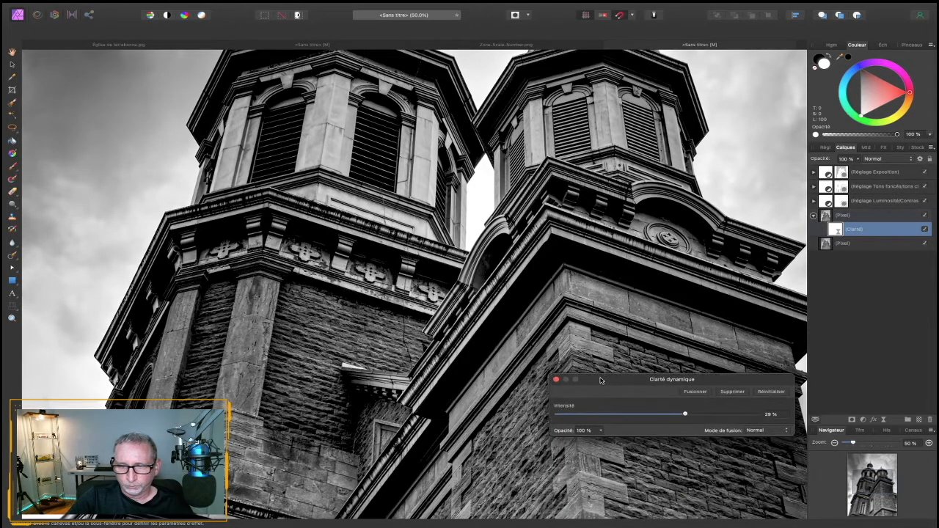
mouse_move(685, 415)
mouse_down()
mouse_move(648, 415)
mouse_move(710, 415)
mouse_move(694, 416)
mouse_up()
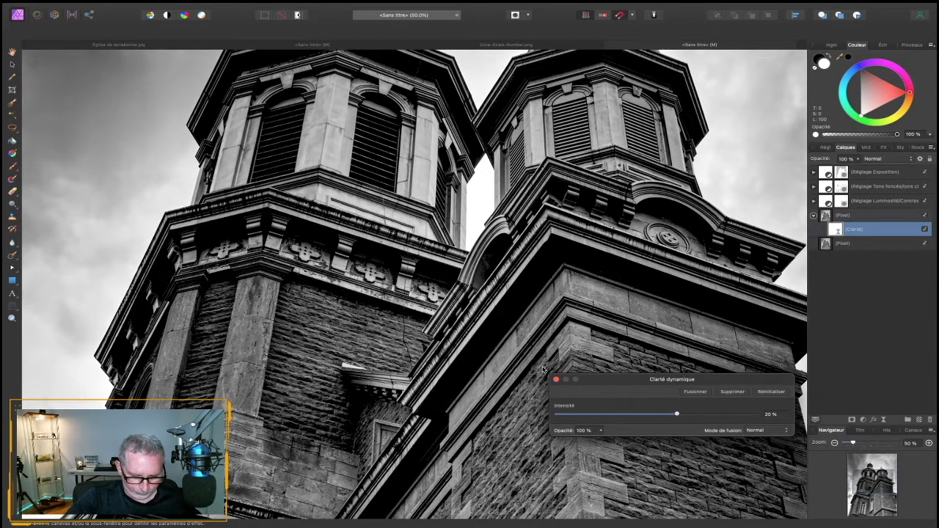
key(super+0)
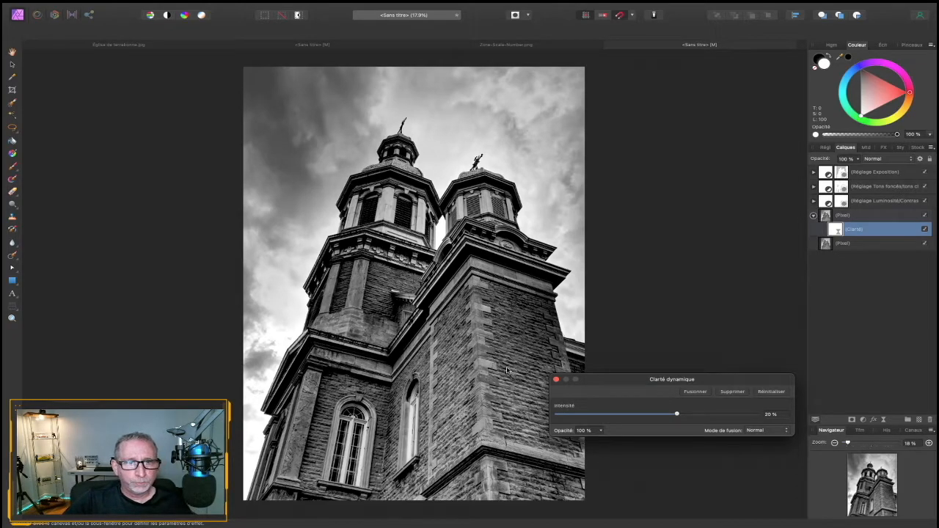
click(556, 380)
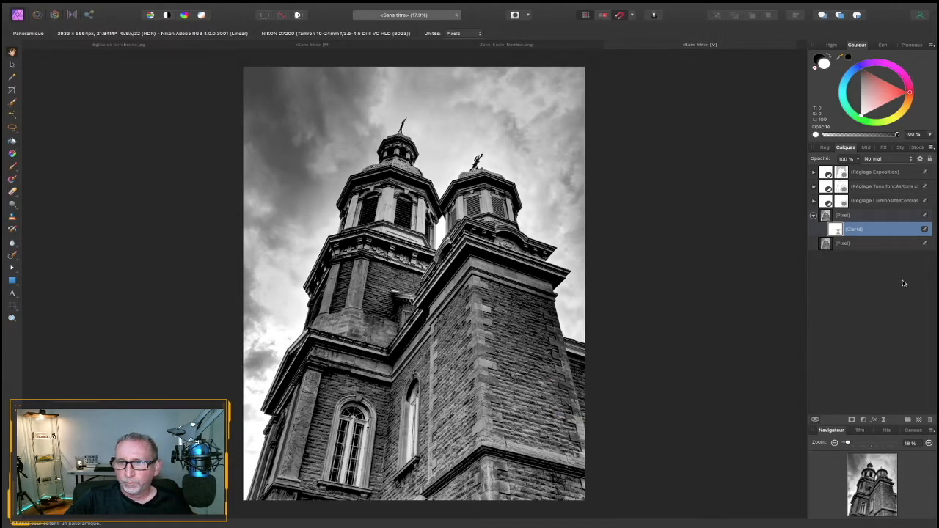
- Add a mask layer between the two pixel layers and paint it black over the sky
click(852, 420)
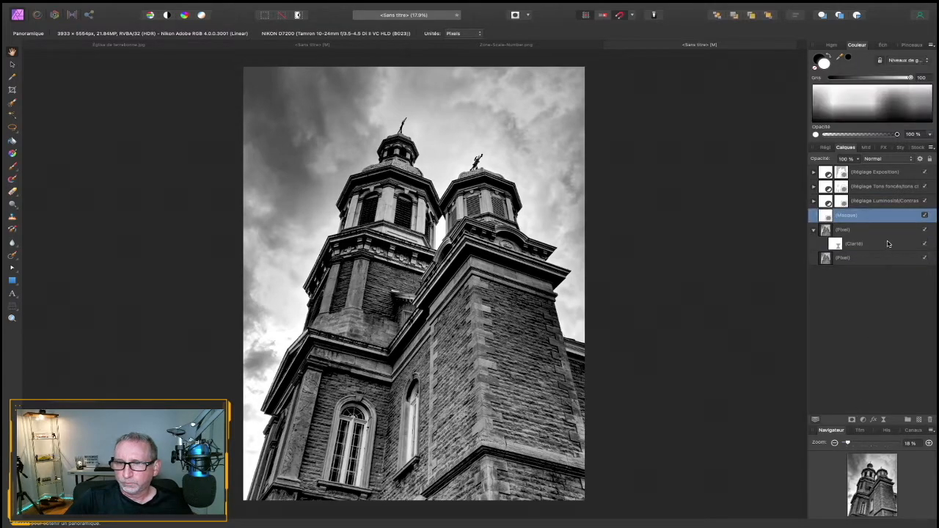
drag(831, 218, 845, 251)
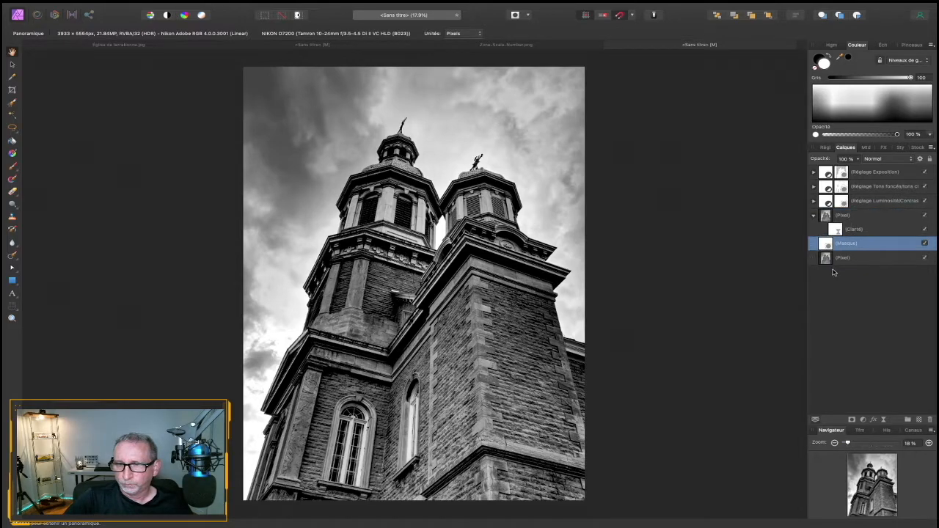
click(12, 169)
key(x)
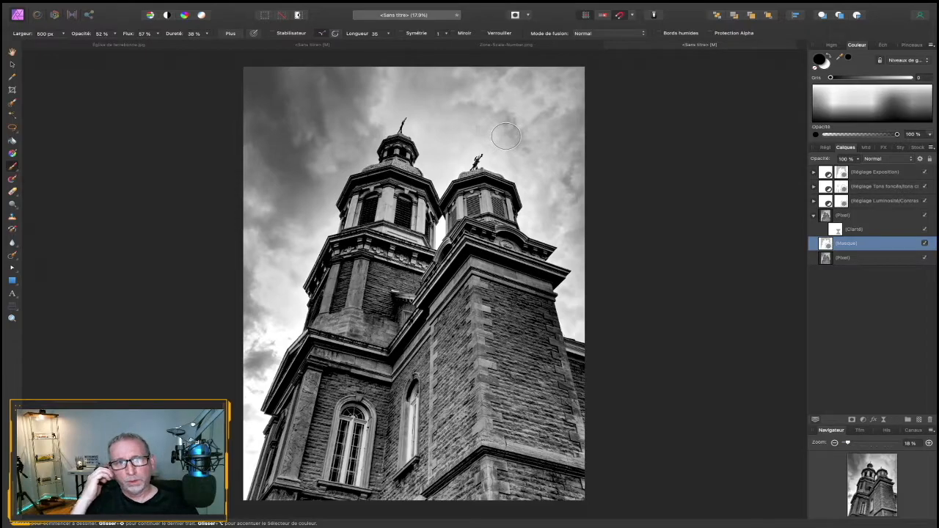
- Add a Courbes adjustment layer above the Exposition adjustment
click(828, 176)
mouse_move(254, 6)
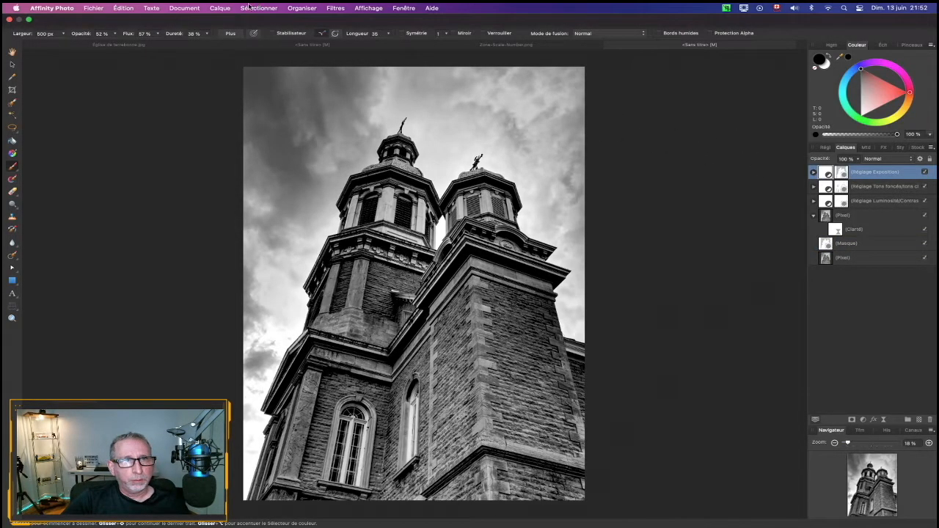
click(218, 8)
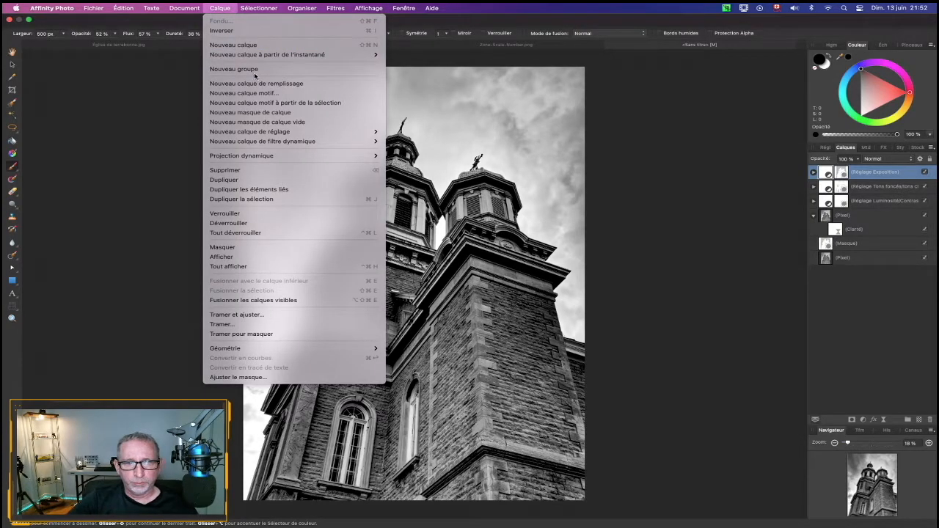
click(86, 29)
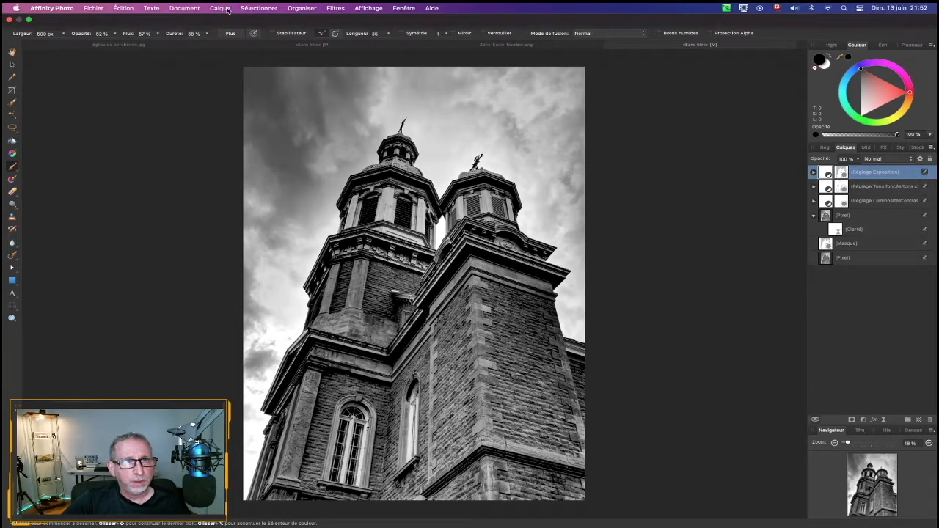
click(228, 8)
mouse_move(374, 132)
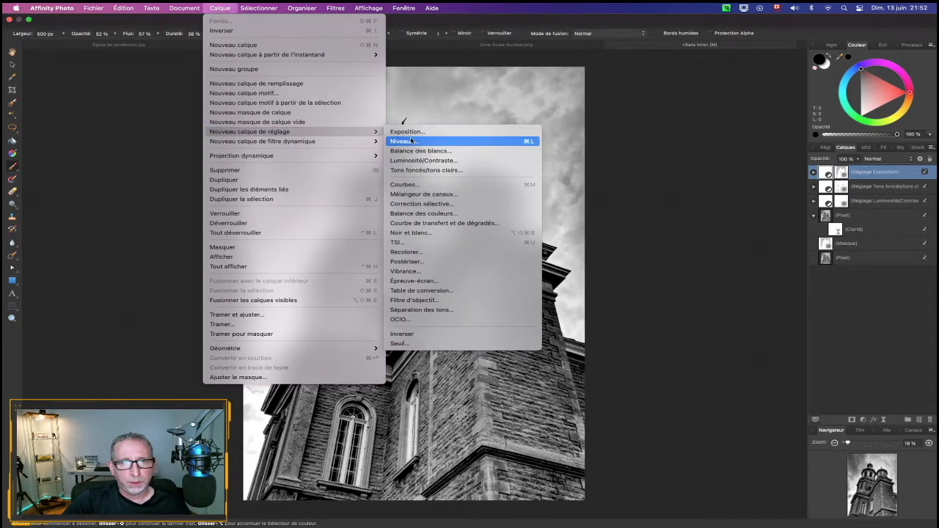
click(417, 185)
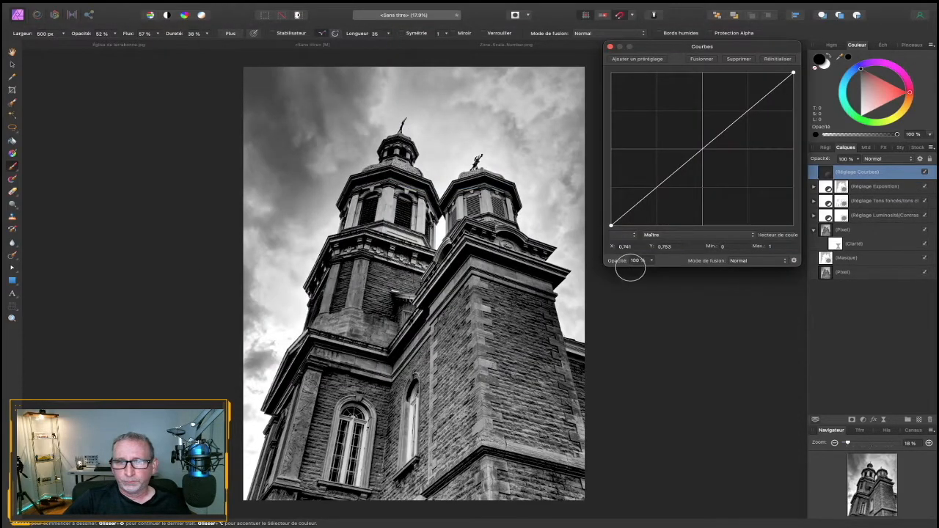
- Pull the shadow part of the master curve slightly down to about X 0.241, Y 0.203, and close the curve settings
drag(657, 190, 656, 192)
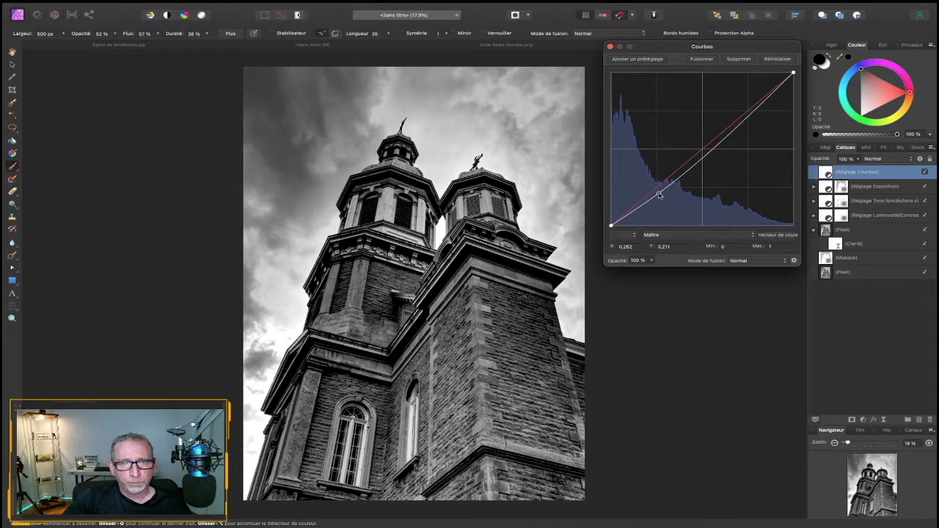
drag(659, 194, 658, 195)
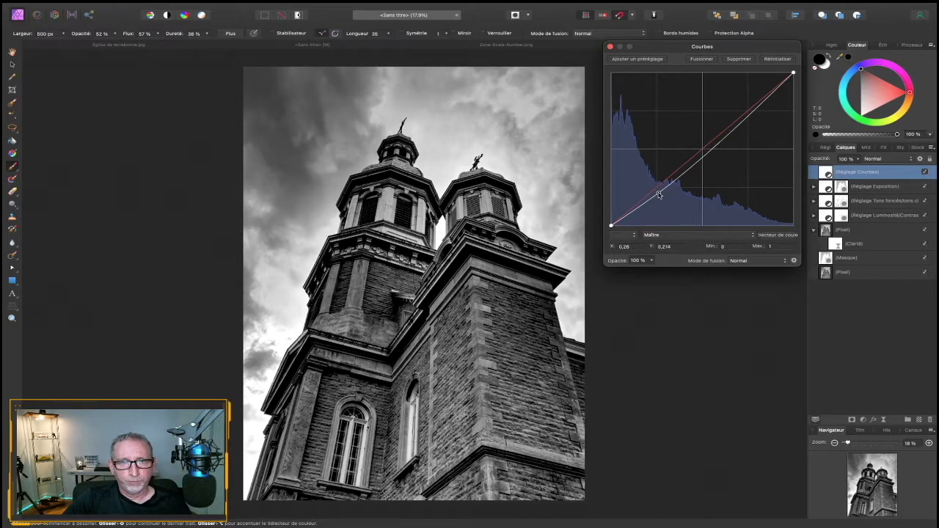
mouse_move(659, 195)
mouse_down()
mouse_move(649, 189)
mouse_move(655, 196)
mouse_up()
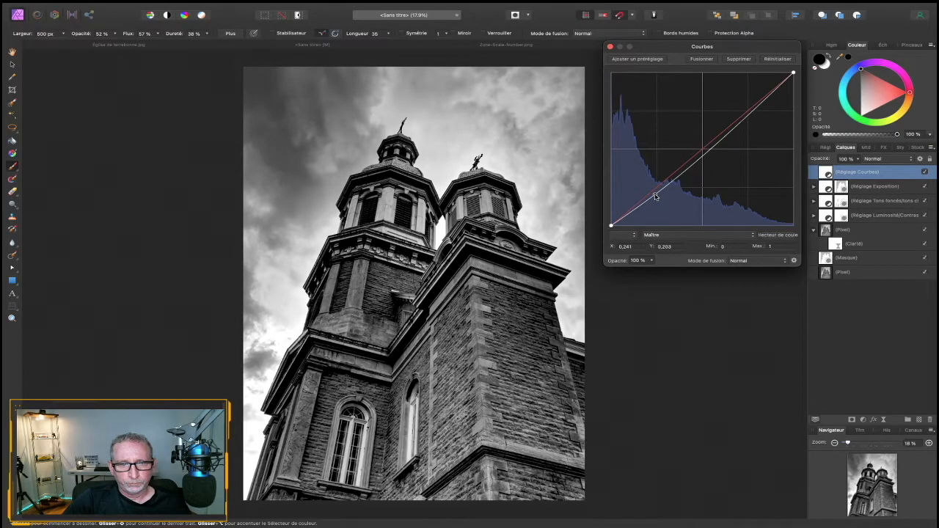
scroll(595, 63, down, 1)
click(609, 47)
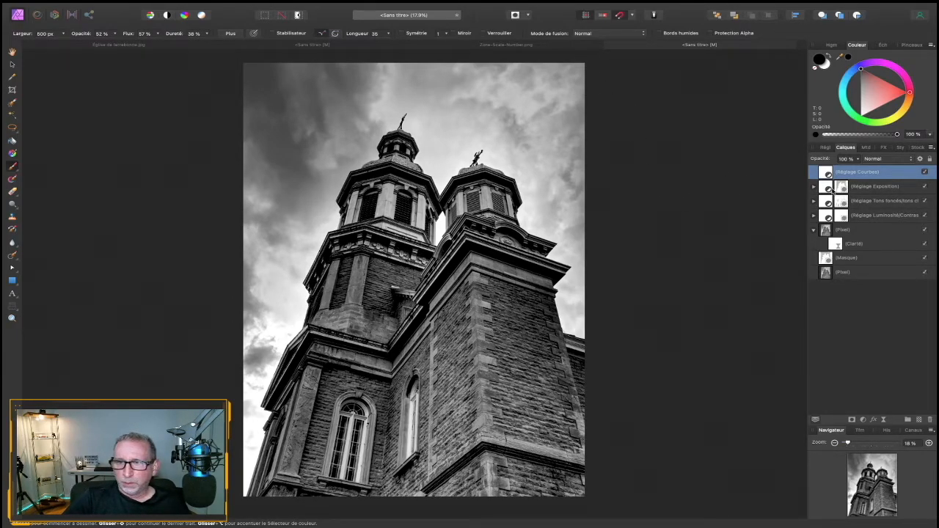
- Add a mask to the Courbes adjustment and paint black over the lower arched windows with a 220 px brush, then collapse the adjustment
click(852, 419)
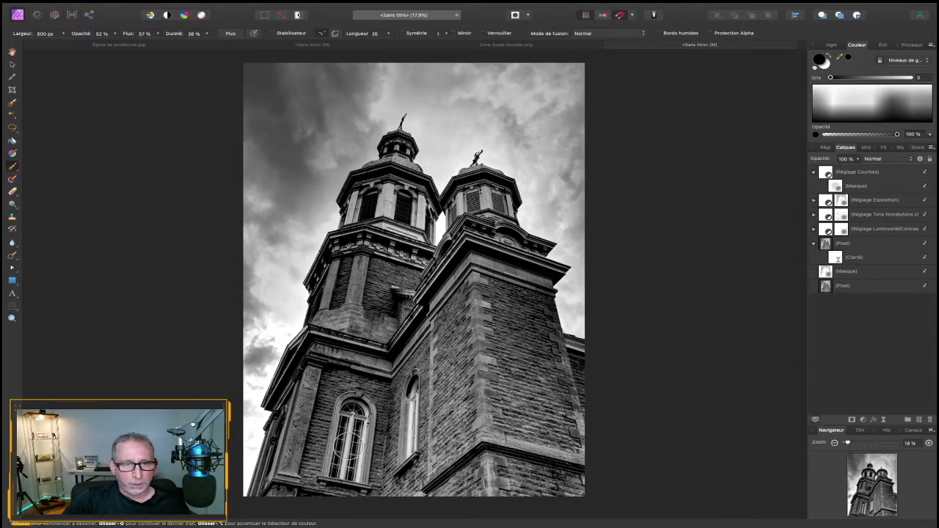
scroll(161, 225, up, 1)
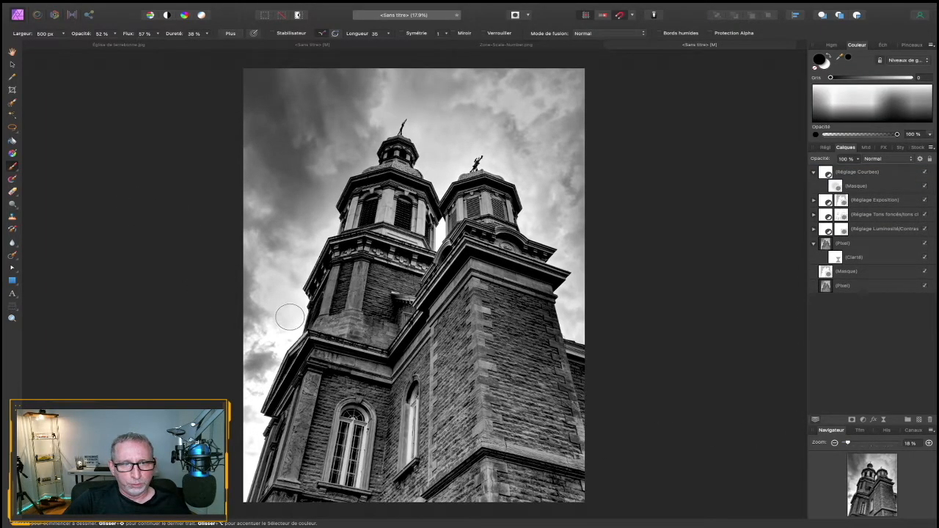
scroll(290, 317, down, 1)
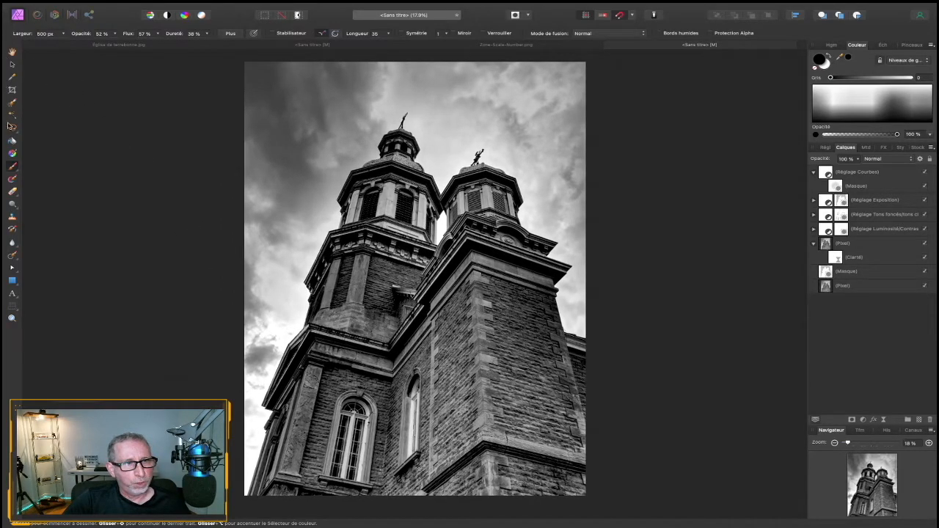
click(64, 33)
drag(78, 43, 59, 42)
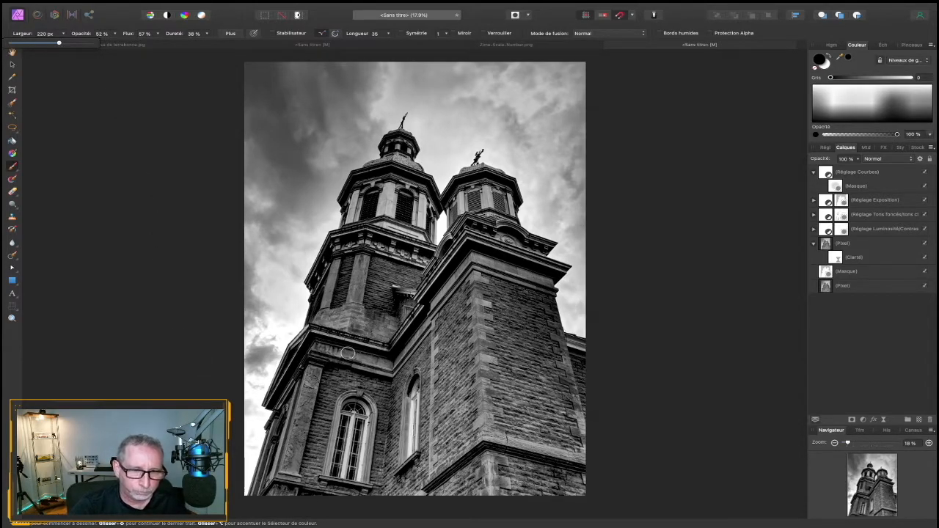
mouse_move(353, 425)
mouse_down()
mouse_move(349, 456)
mouse_move(360, 419)
mouse_move(352, 469)
mouse_move(353, 408)
mouse_move(355, 420)
mouse_up()
drag(412, 448, 413, 384)
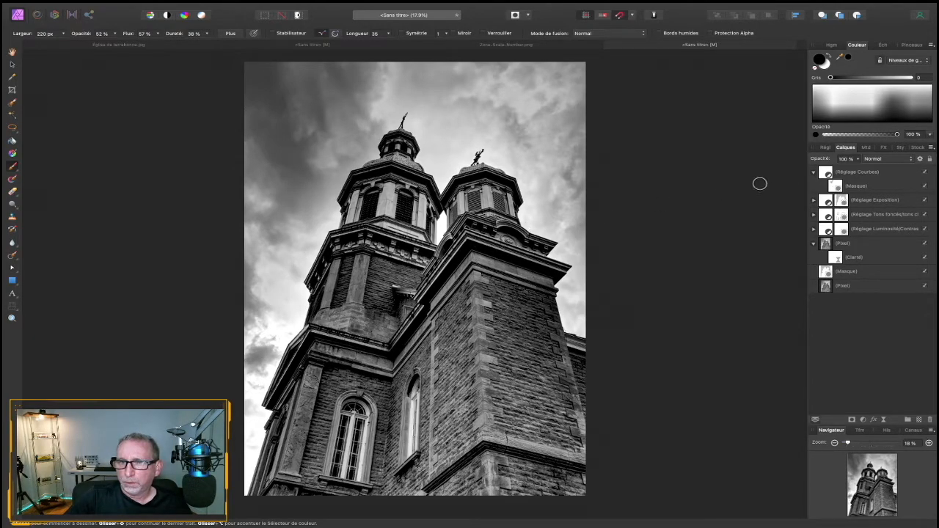
click(813, 173)
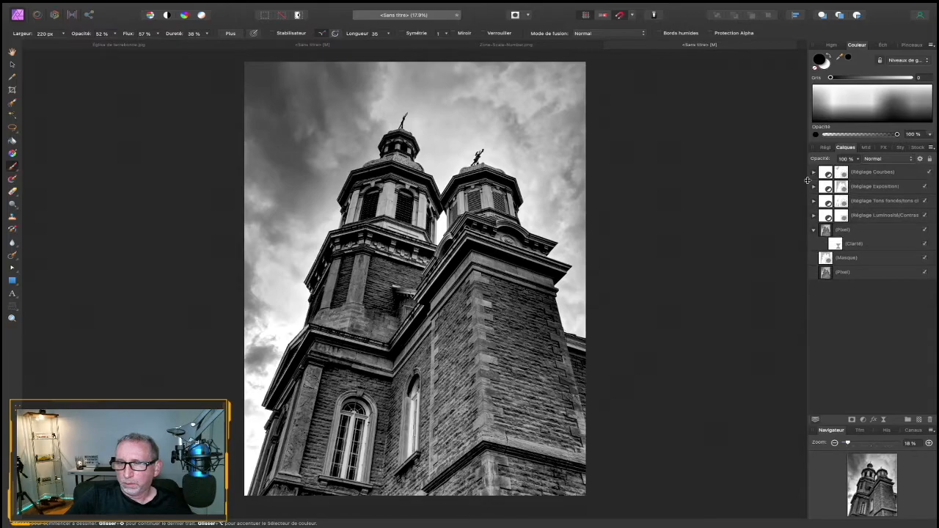
- Group all layers from the Courbes adjustment down to the separate mask, leaving out the bottom pixel layer
click(813, 230)
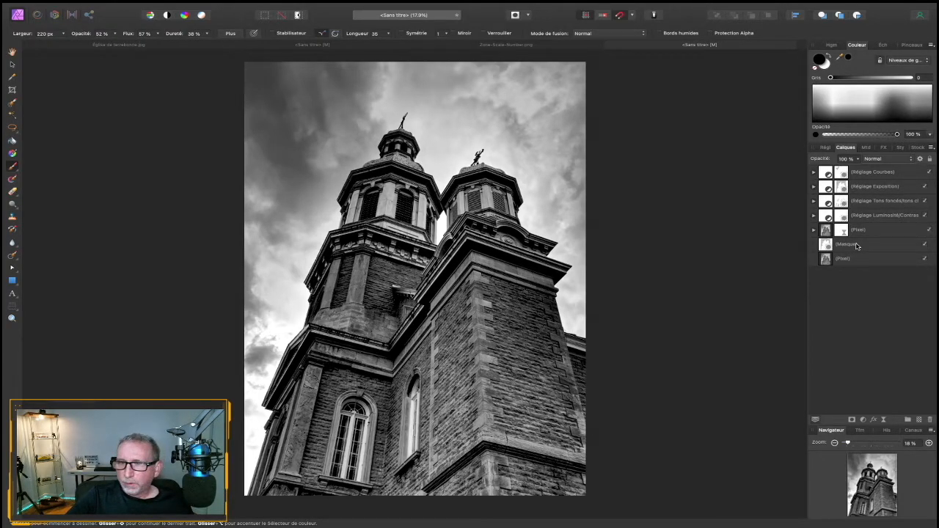
click(884, 172)
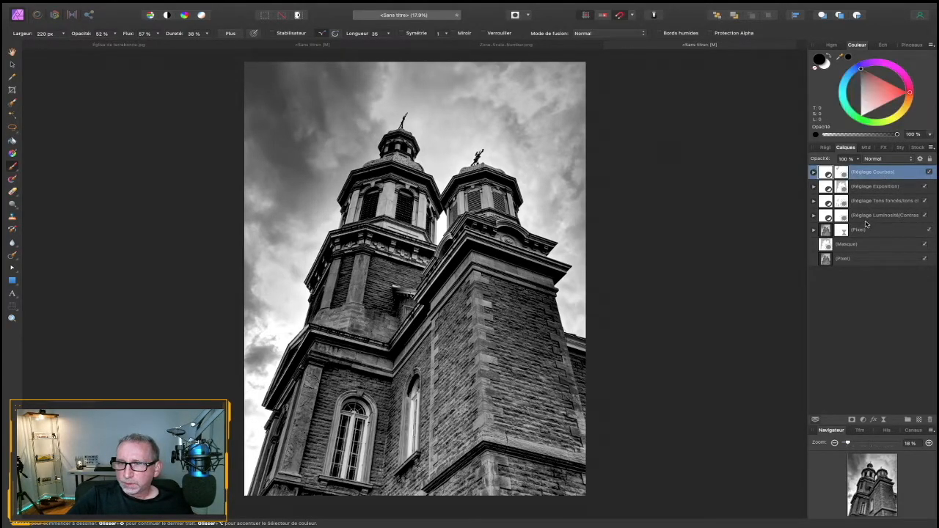
shift+click(862, 247)
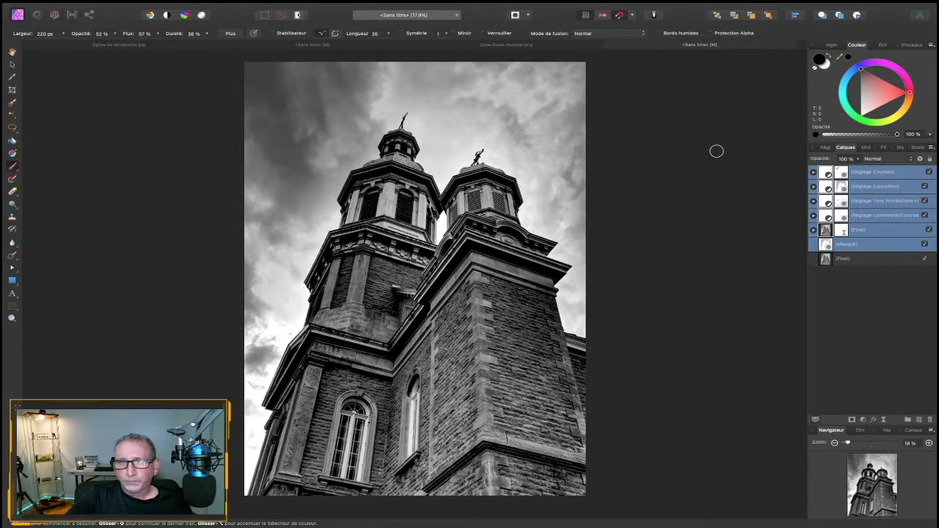
mouse_move(307, 5)
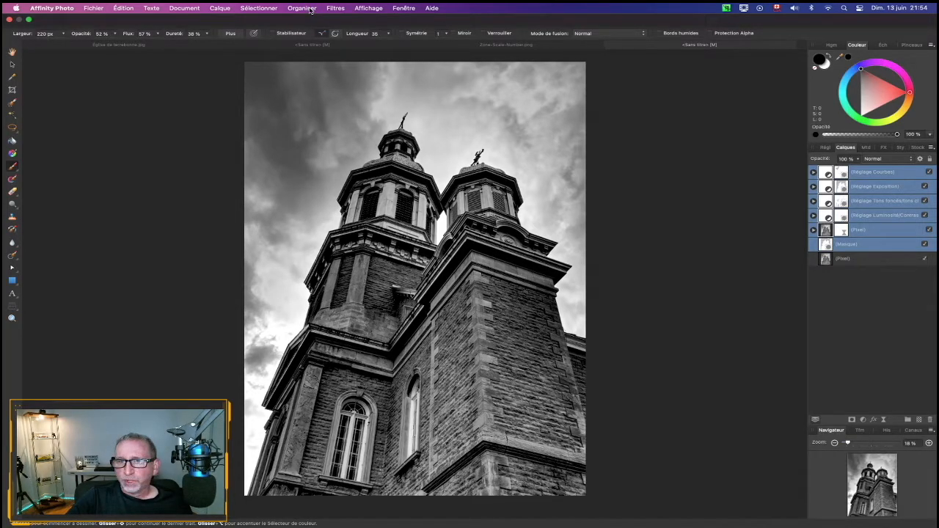
click(310, 10)
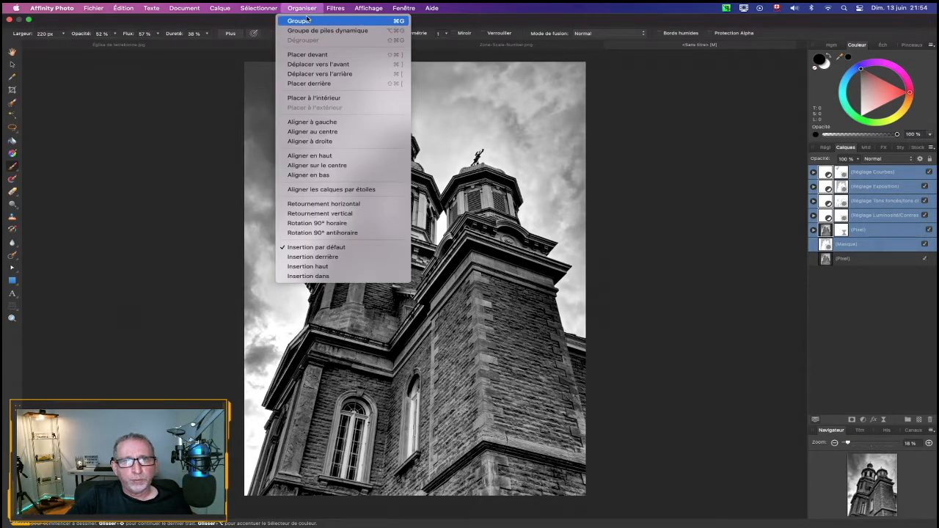
click(303, 20)
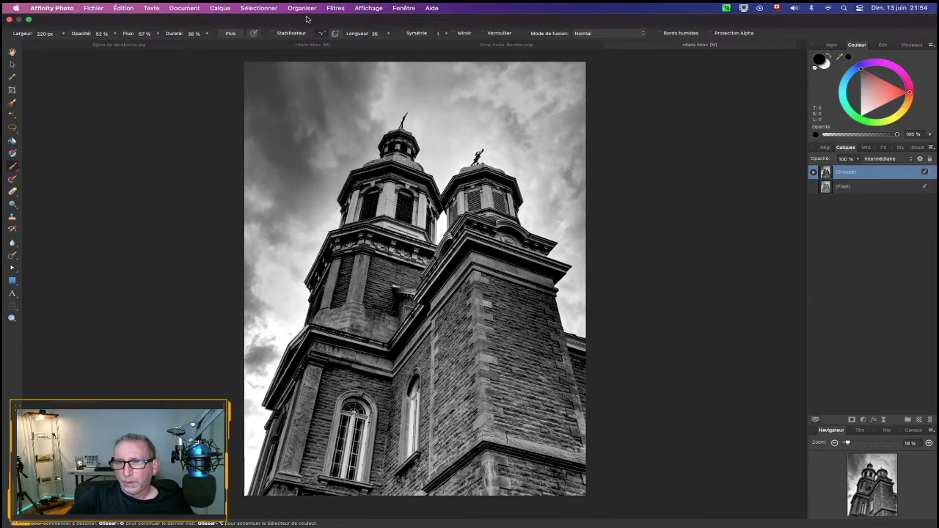
- Compare the photo before and after the edits by hiding and showing the group, leaving it visible
click(925, 172)
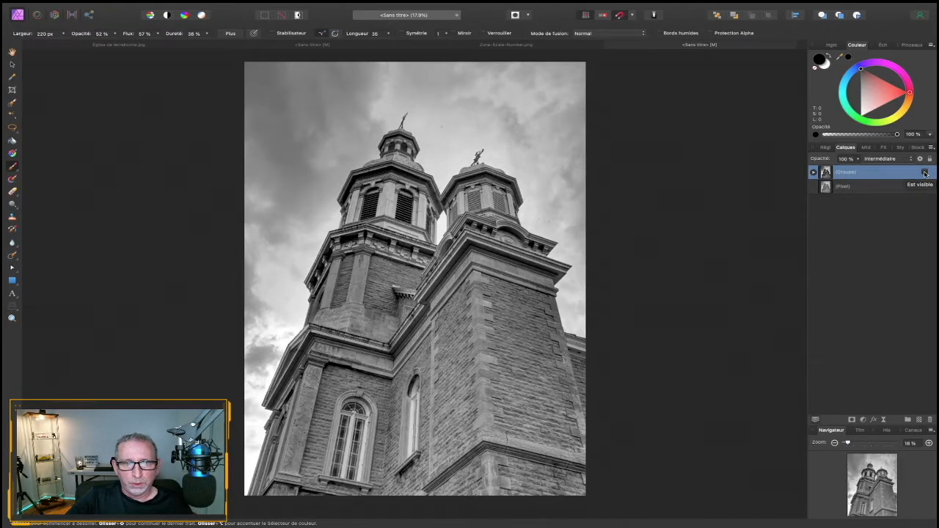
click(925, 172)
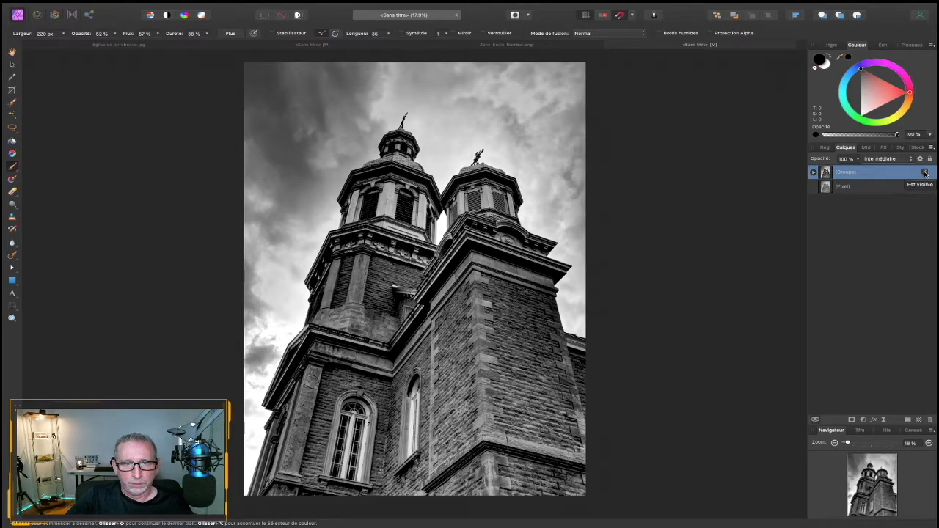
click(925, 172)
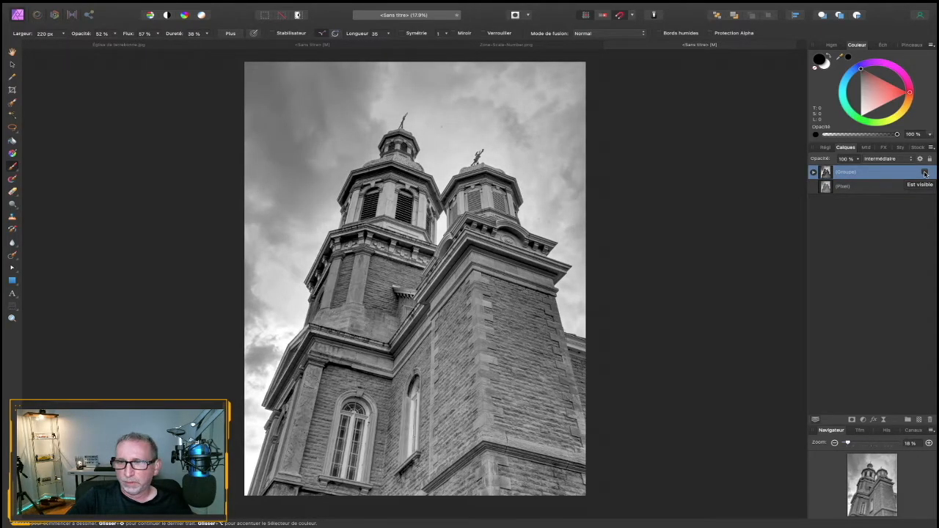
click(925, 173)
click(925, 172)
click(925, 172)
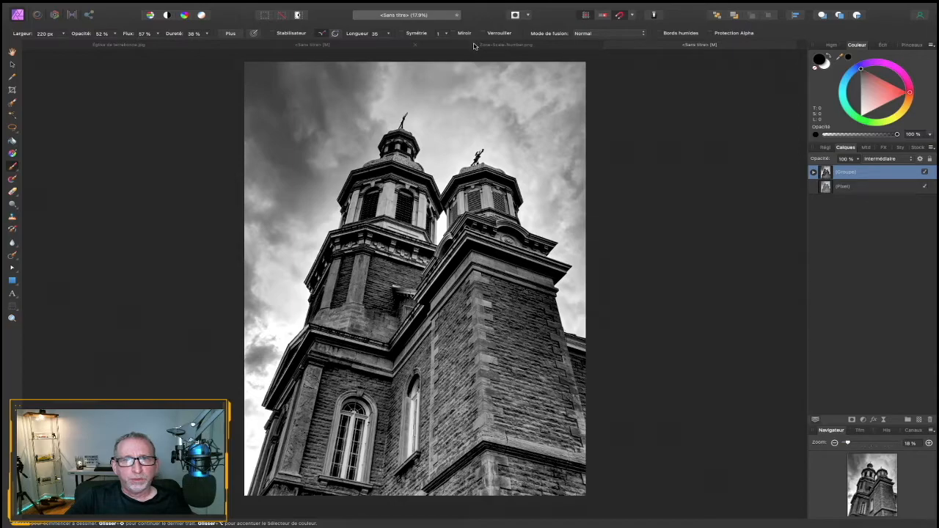
- Compare the result with the earlier version of the church photo in the other open untitled document
click(329, 47)
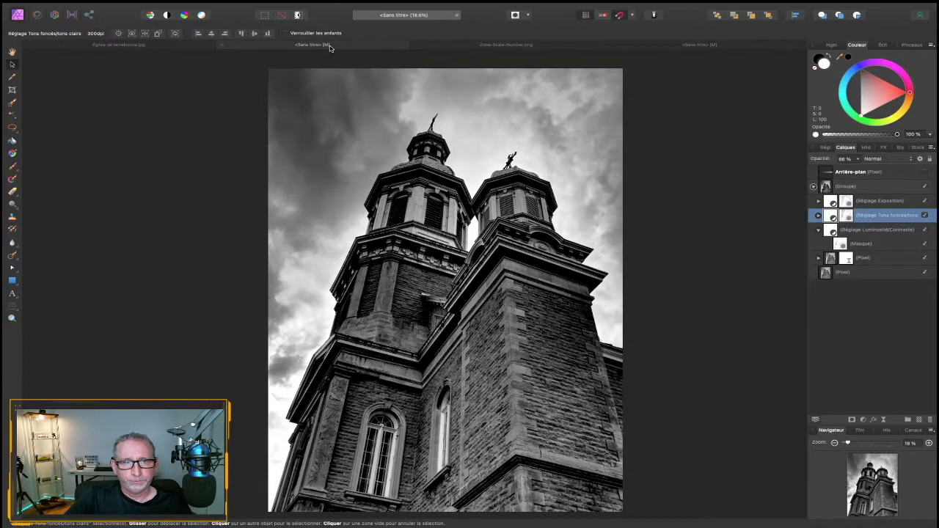
click(689, 47)
click(328, 45)
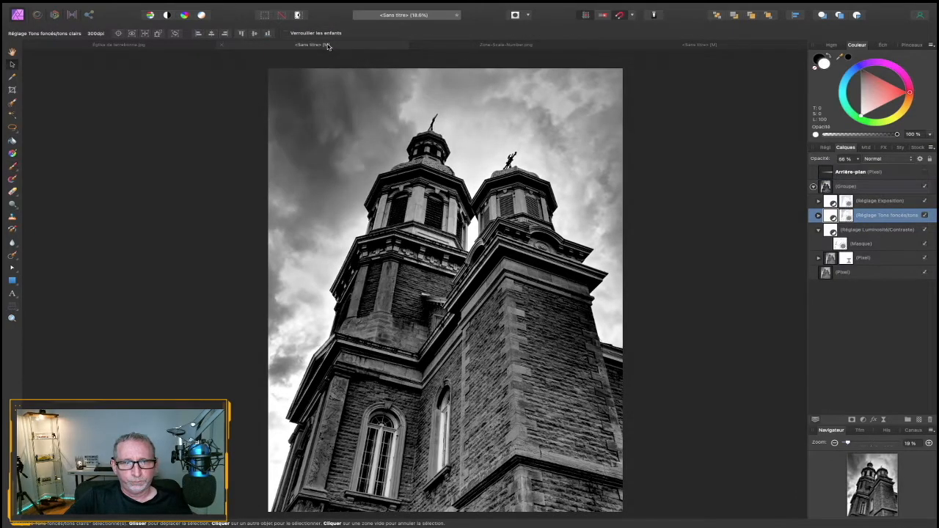
click(648, 48)
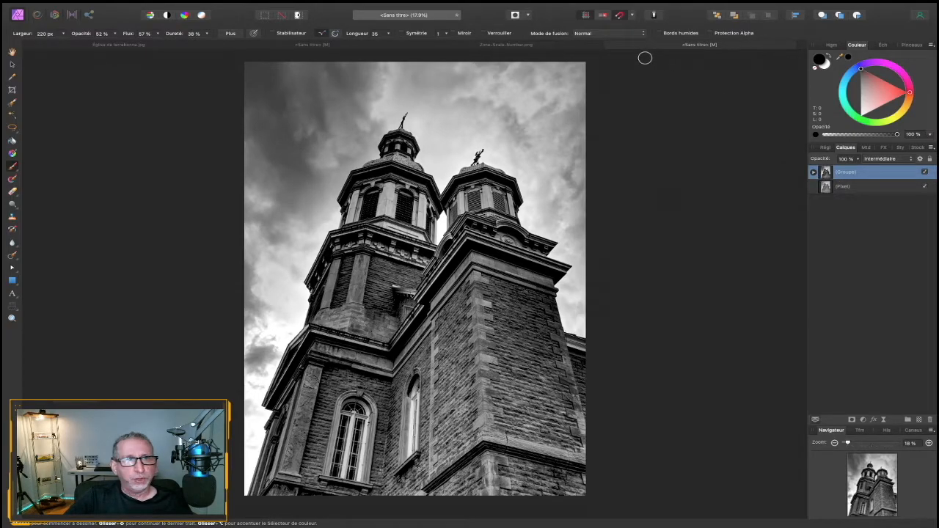
- Save the document as ansell1 in the ansell adams folder on the Bureau
mouse_move(151, 6)
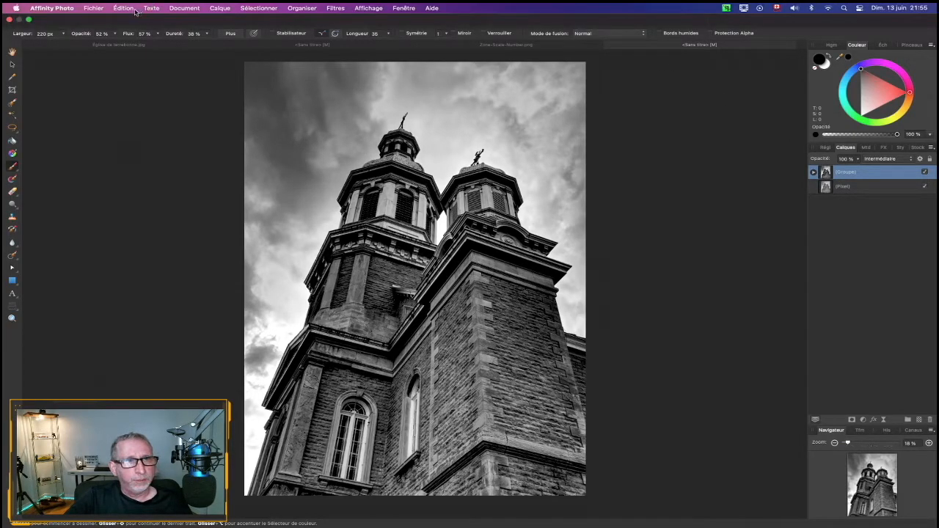
click(94, 8)
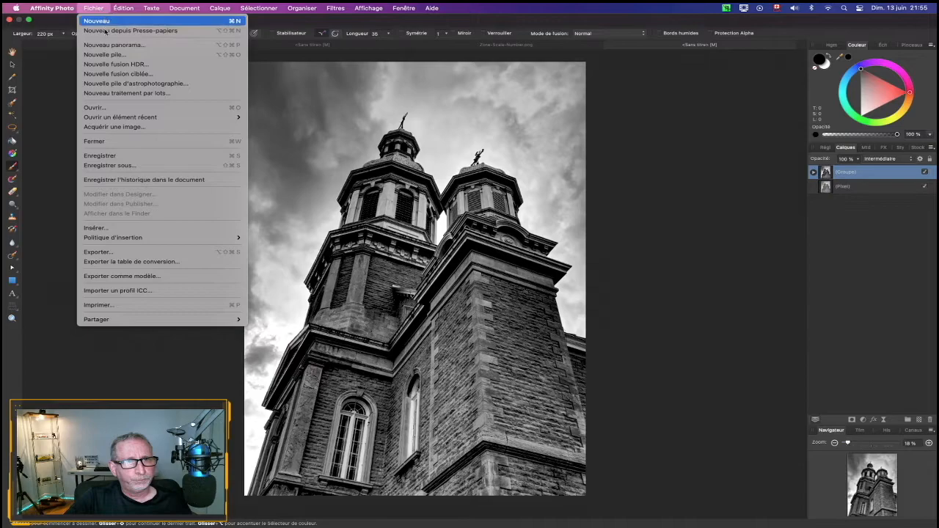
click(223, 166)
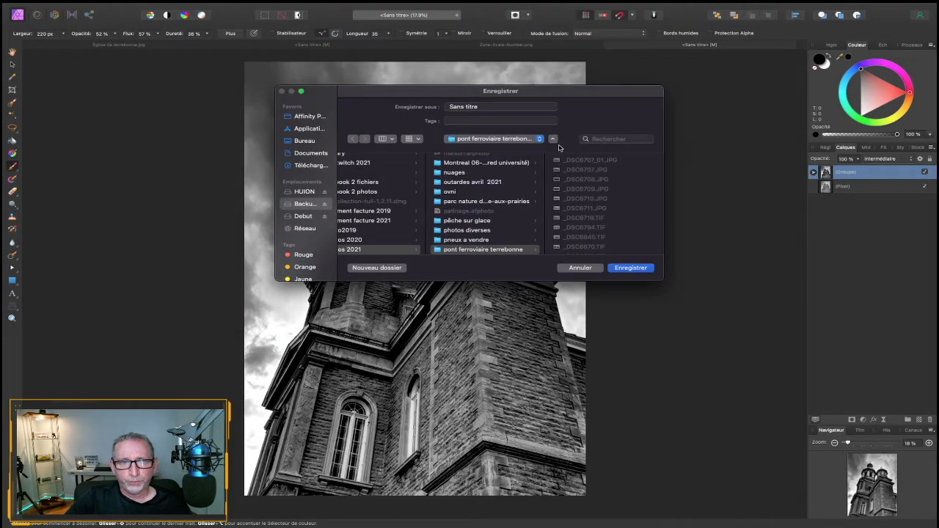
click(303, 142)
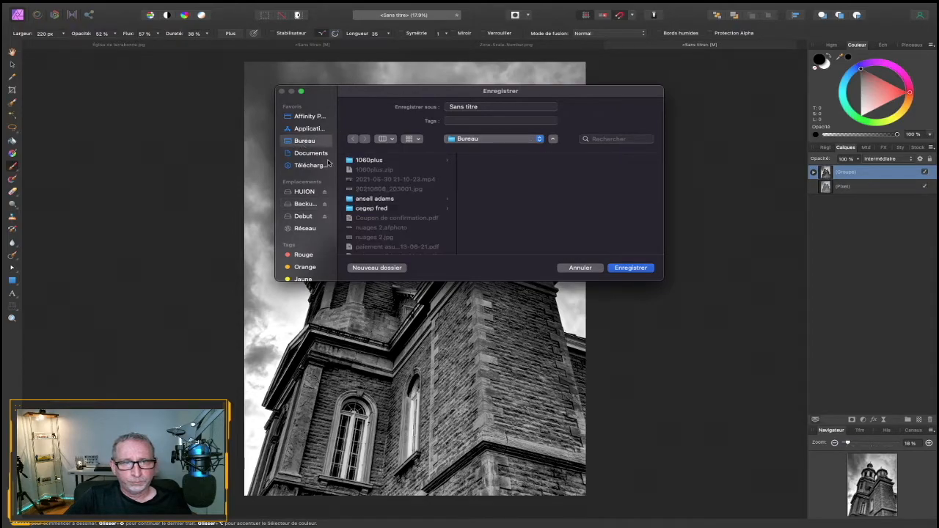
click(386, 200)
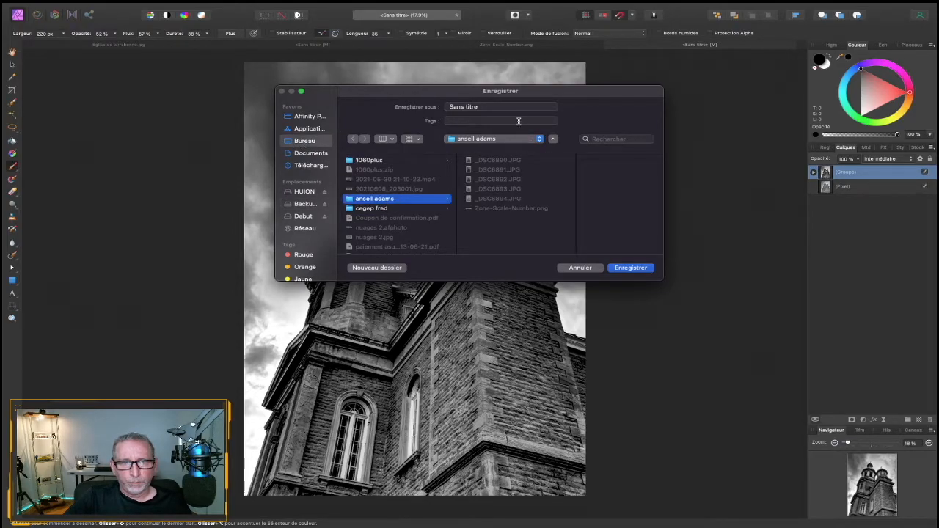
drag(490, 106, 428, 101)
text(a)
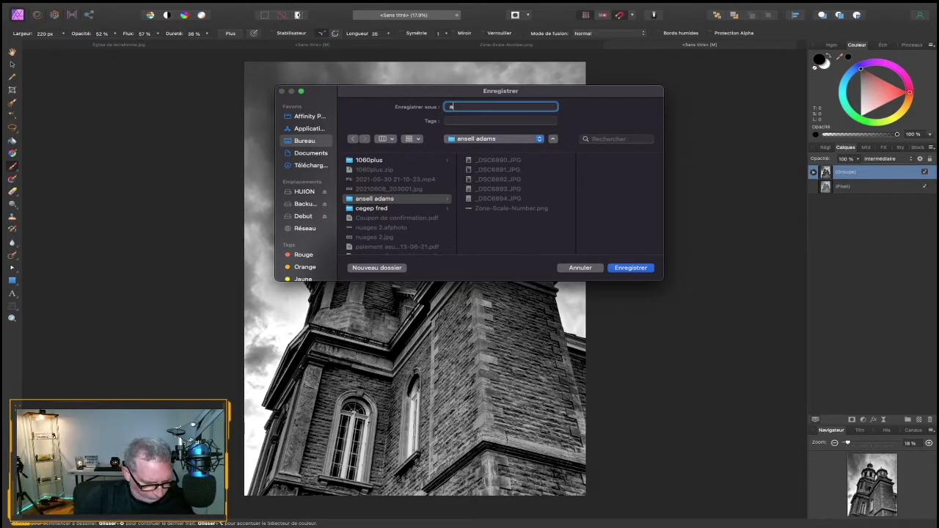
text(nsel)
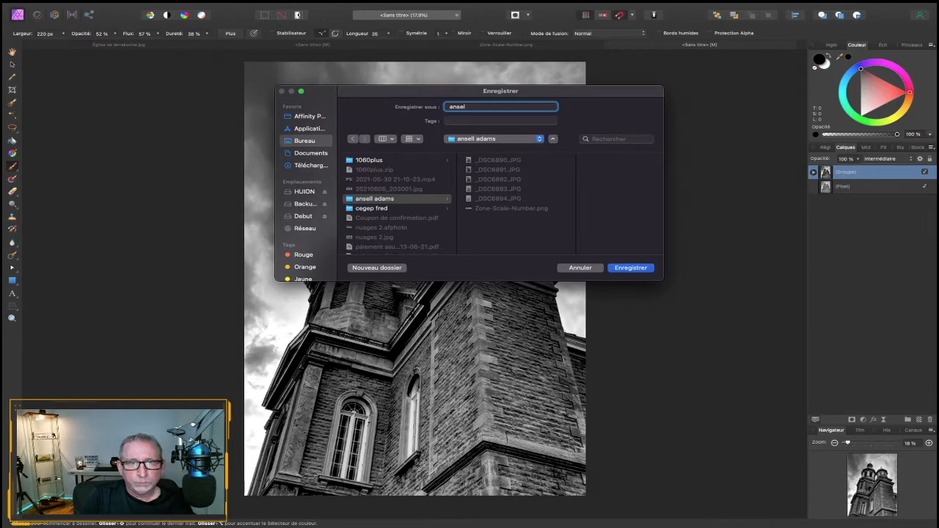
text(l1)
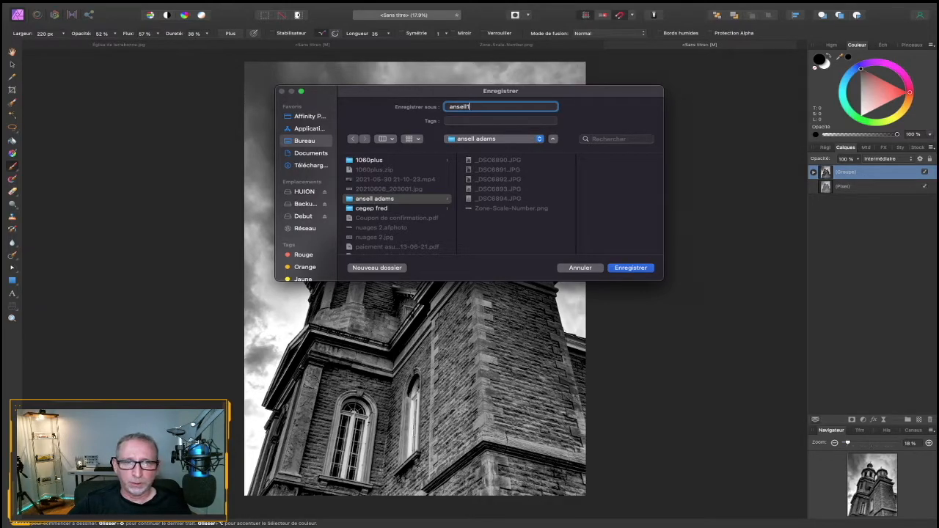
click(643, 269)
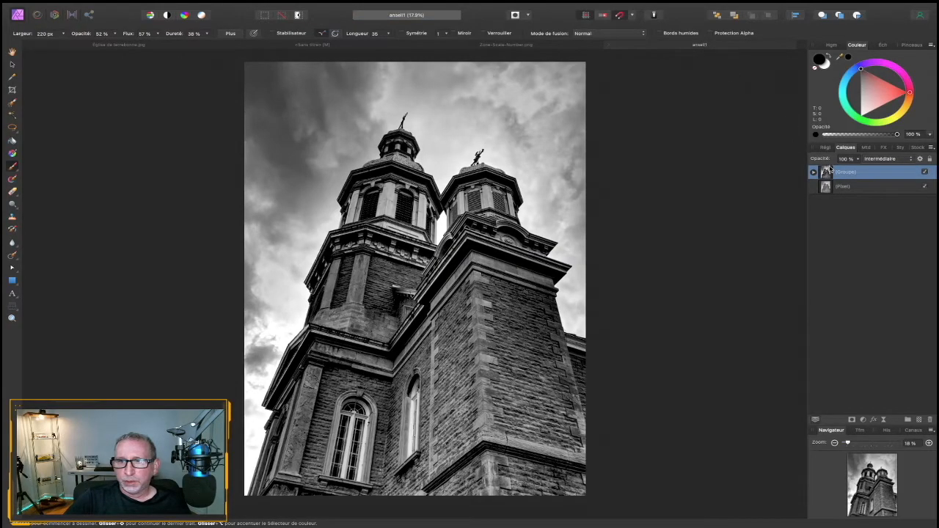
- Flatten the document into one pixel layer and duplicate that layer
mouse_move(197, 4)
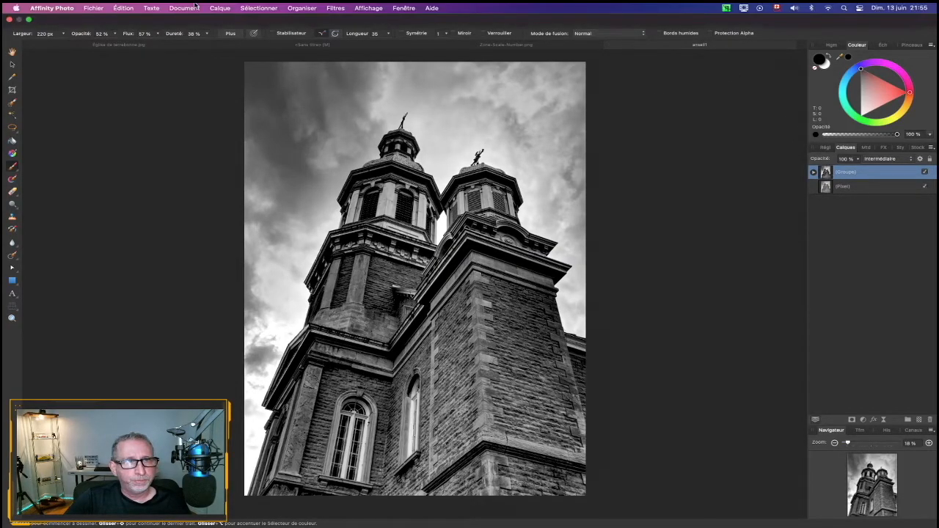
click(190, 9)
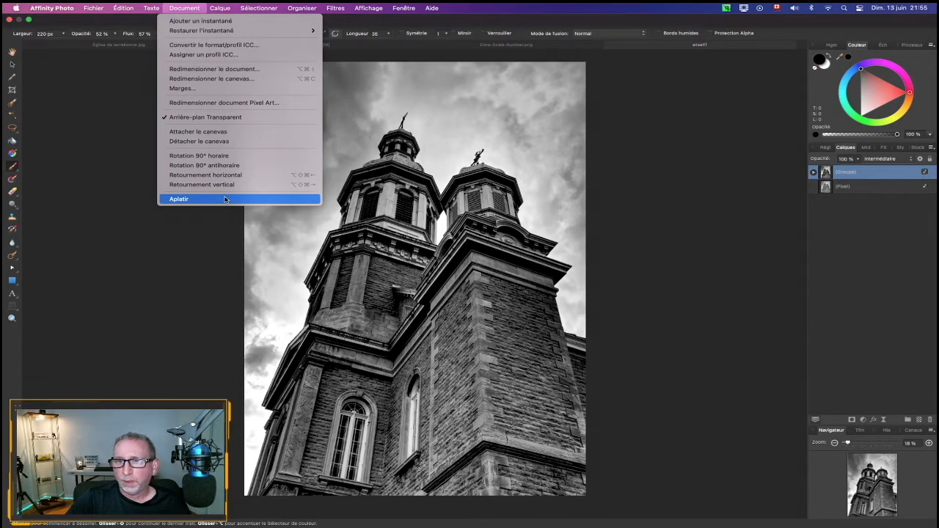
click(225, 200)
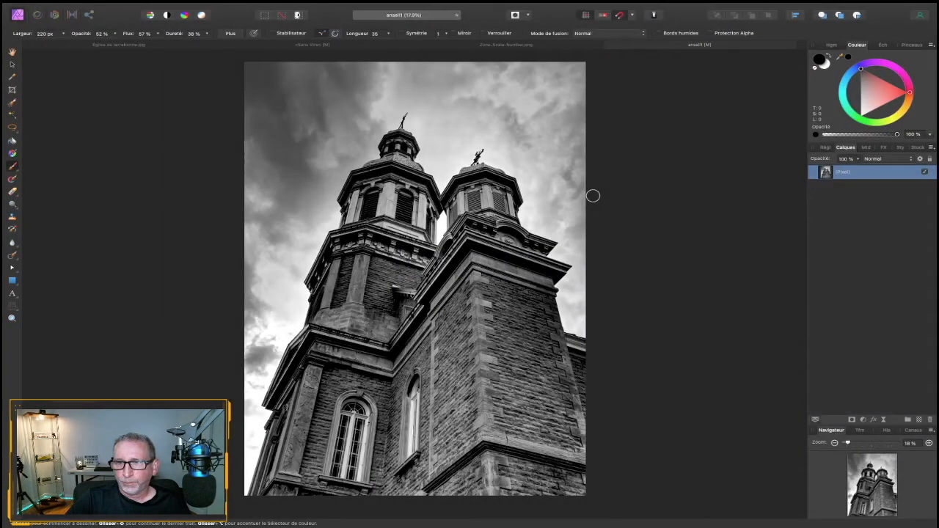
right_click(829, 172)
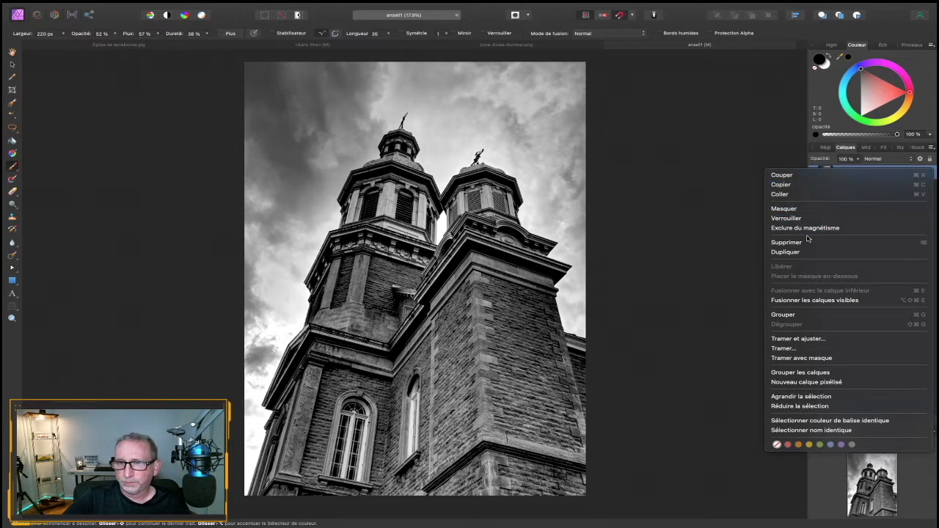
click(789, 251)
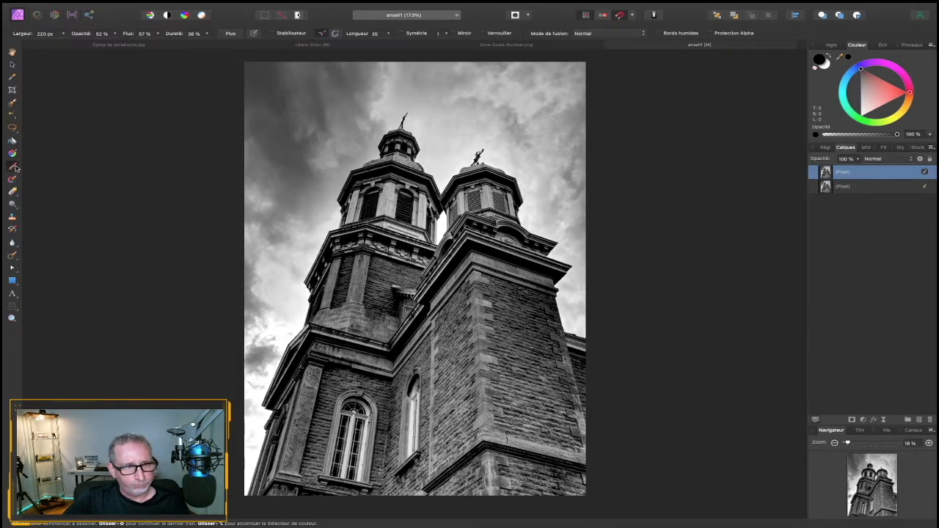
- Lighten the lower wide arched window with the Pinceau Densité - tool at 180 px width, 24% opacity and Tons moyens
click(12, 207)
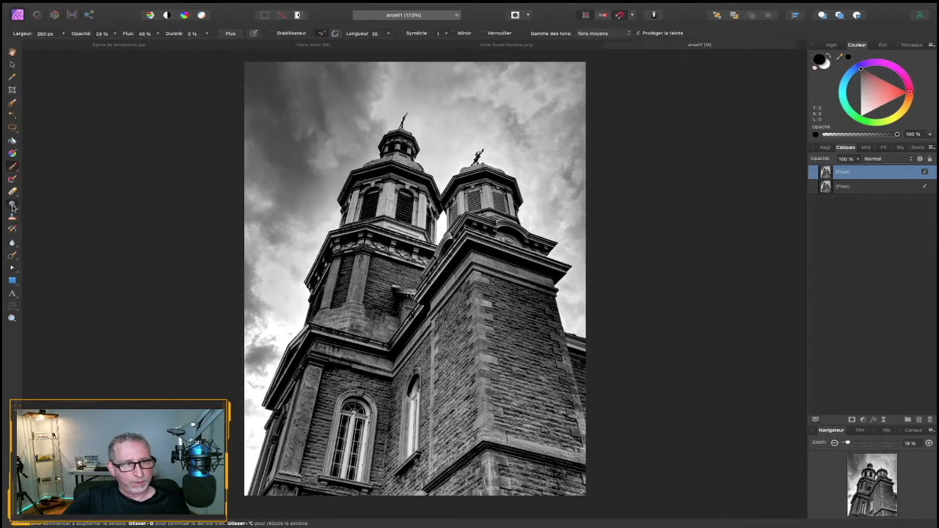
click(16, 210)
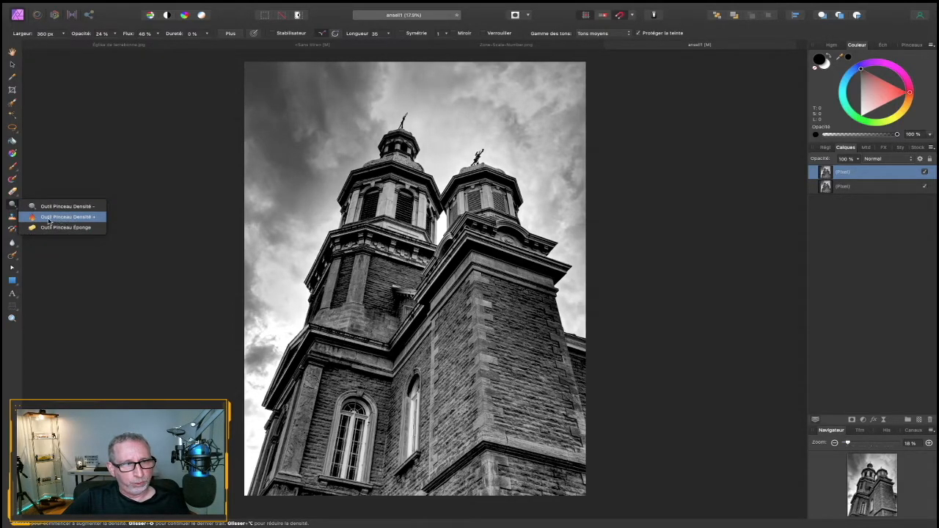
click(91, 209)
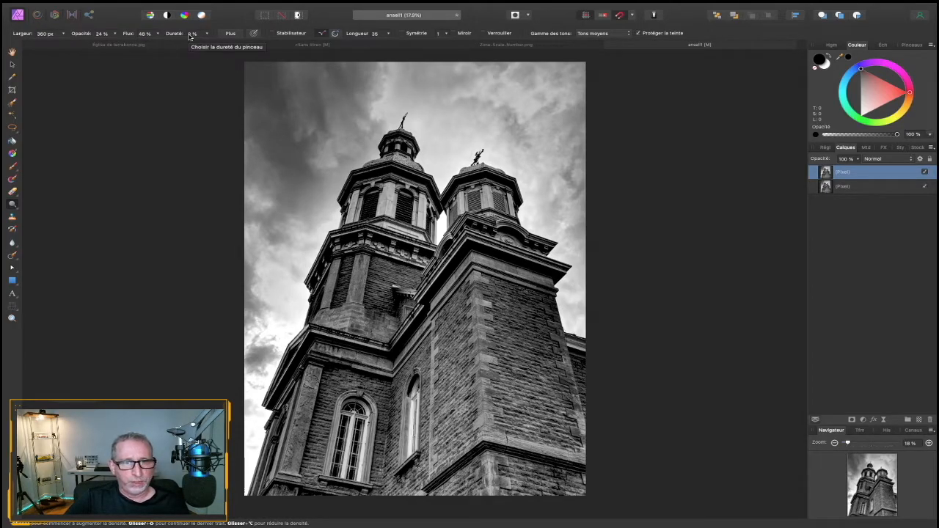
click(12, 318)
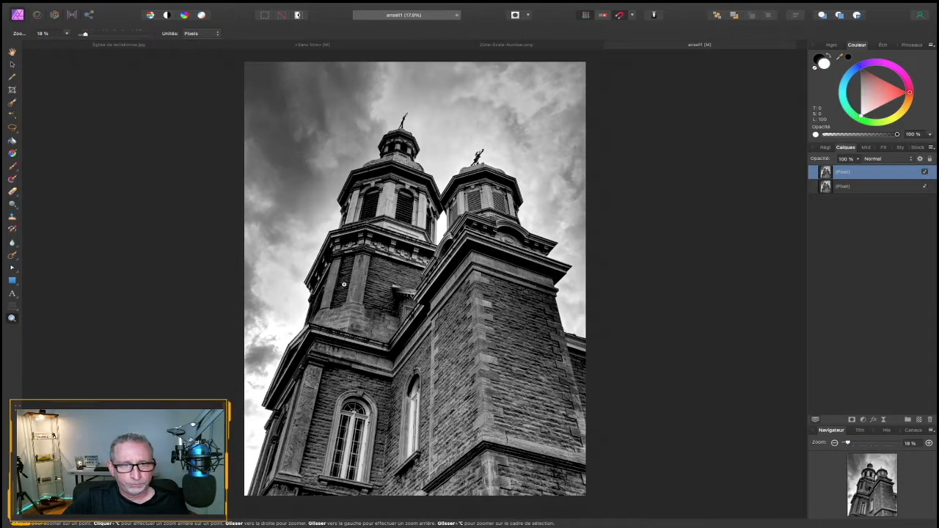
click(343, 284)
click(343, 284)
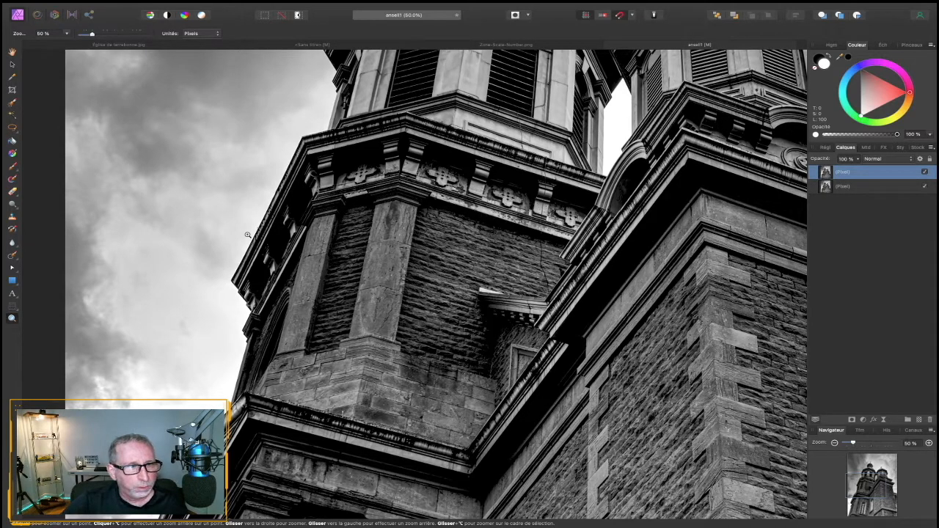
click(13, 205)
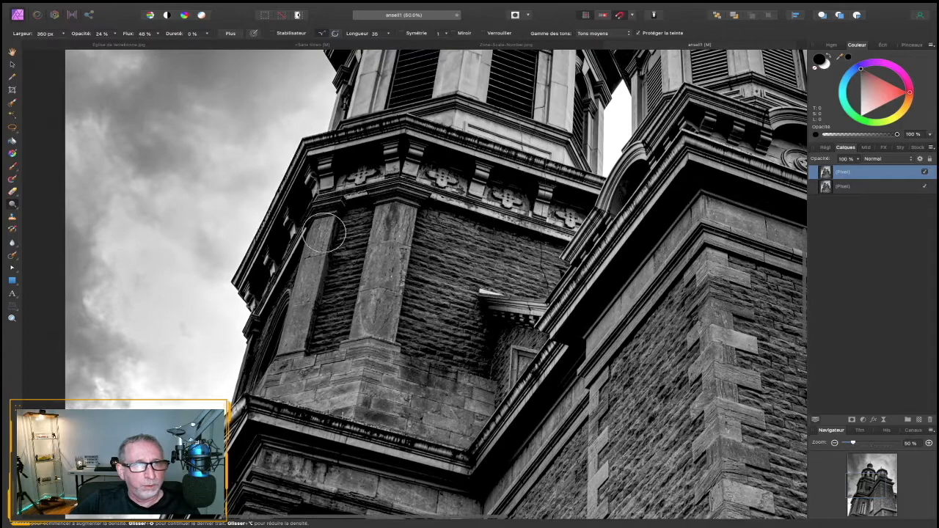
click(64, 35)
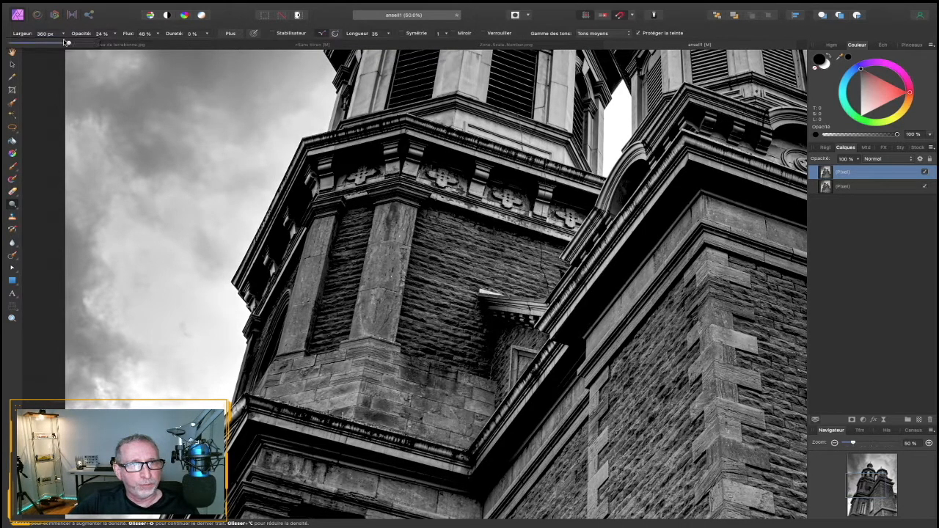
drag(59, 45, 57, 46)
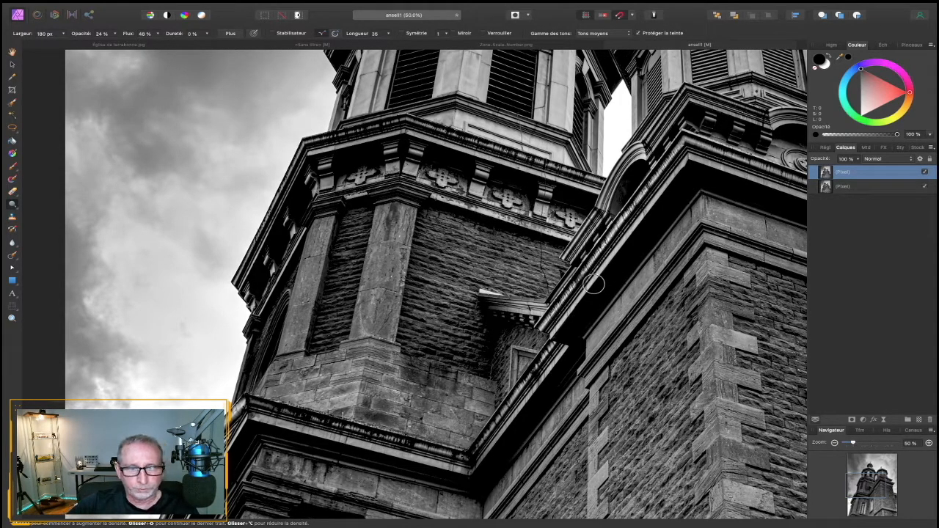
scroll(594, 285, down, 5)
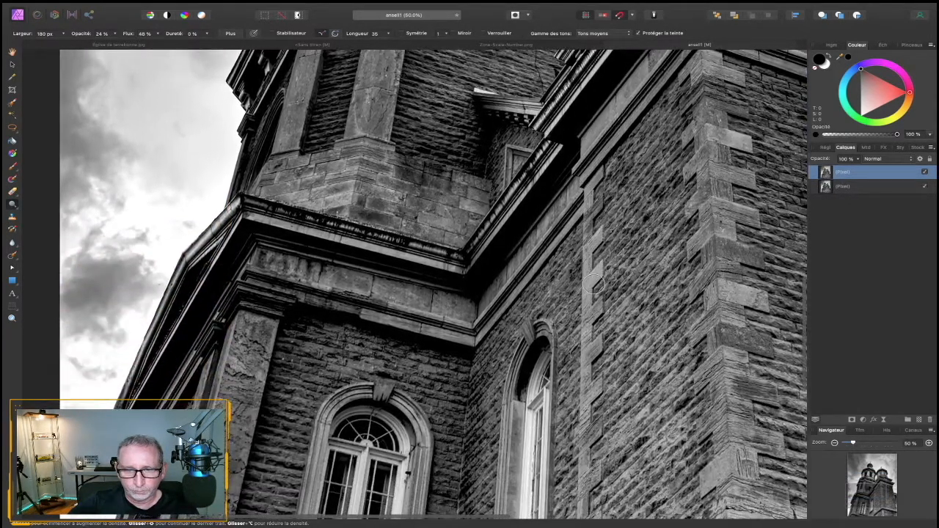
scroll(595, 285, down, 1)
scroll(586, 279, down, 4)
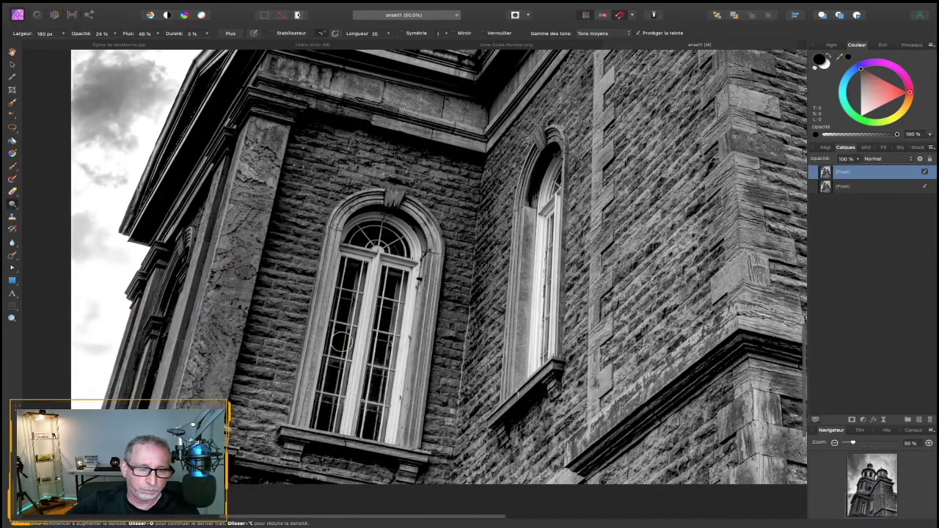
drag(348, 427, 375, 257)
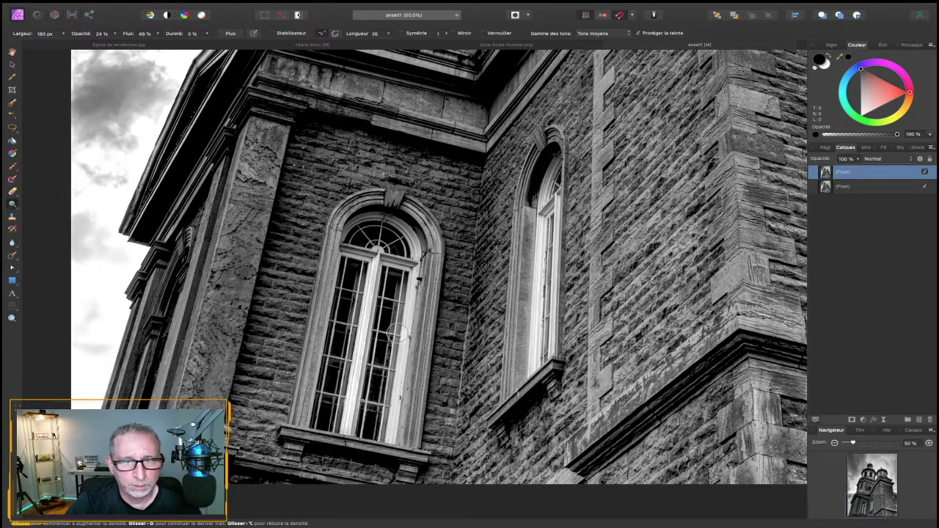
- Try to lighten the narrow arched window beside it with the density brush reduced to 110 px
click(63, 36)
drag(65, 45, 51, 45)
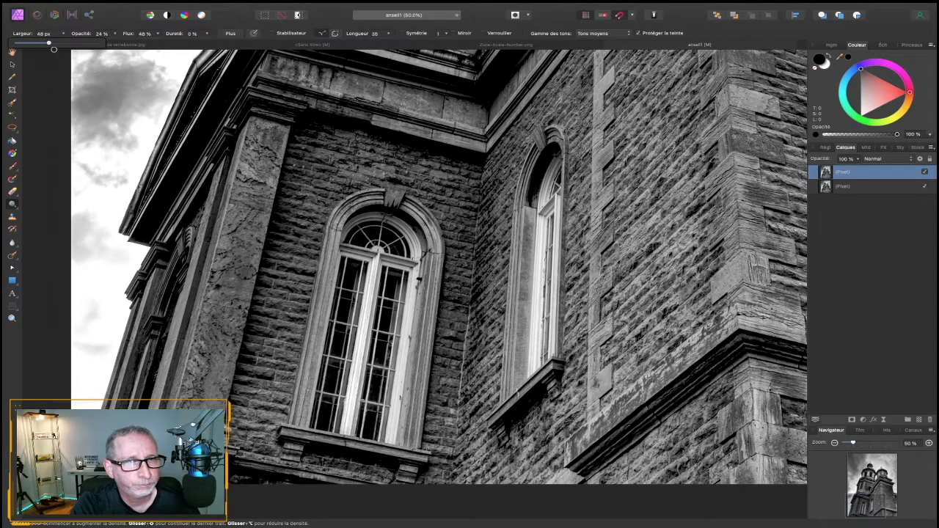
drag(50, 45, 57, 45)
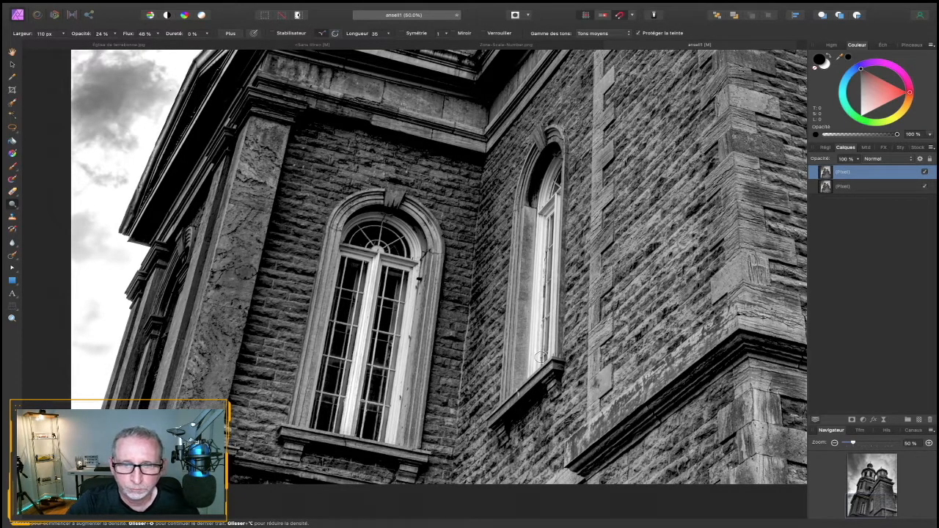
mouse_move(532, 365)
mouse_down()
mouse_move(539, 311)
mouse_move(534, 323)
mouse_up()
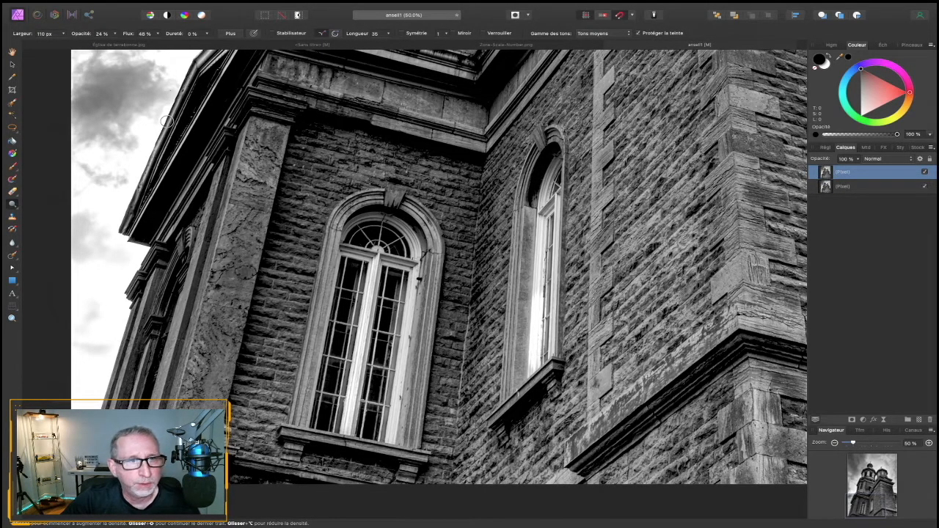
- Undo the last two density brush strokes
scroll(117, 95, up, 1)
click(122, 8)
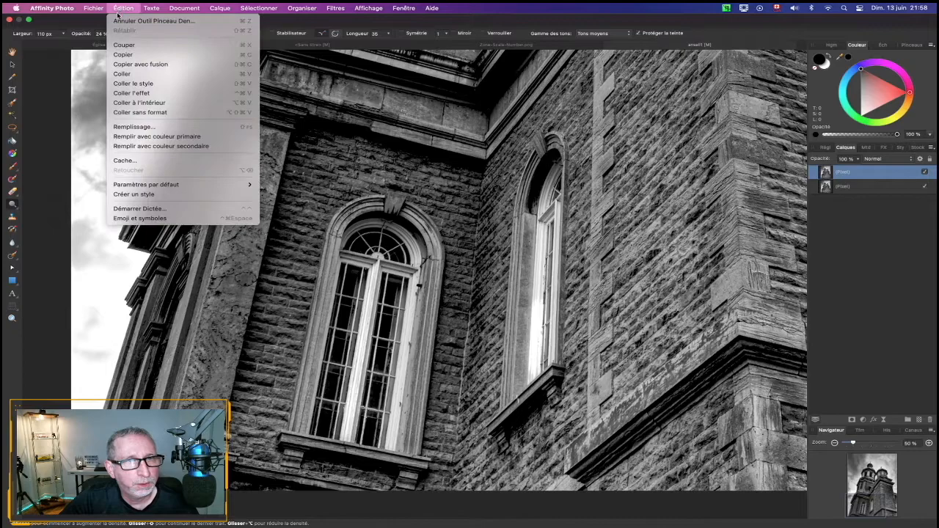
click(126, 22)
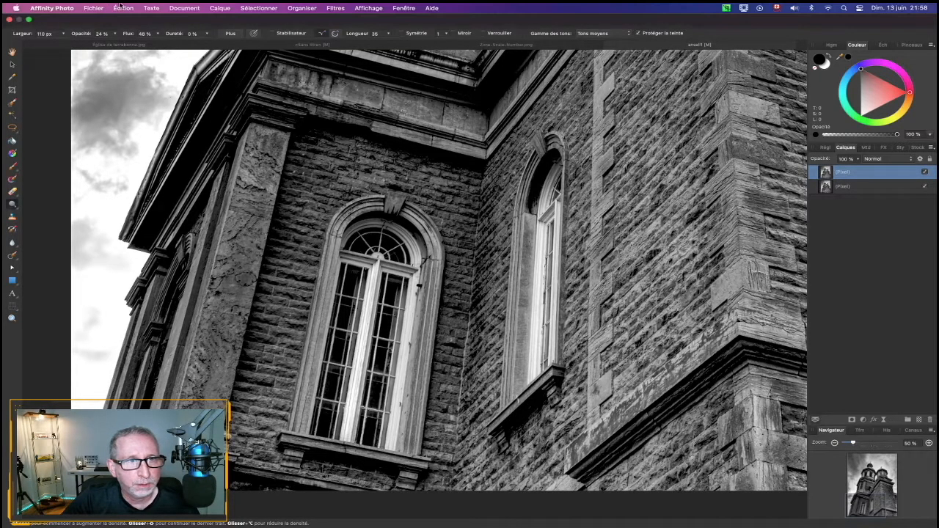
click(122, 8)
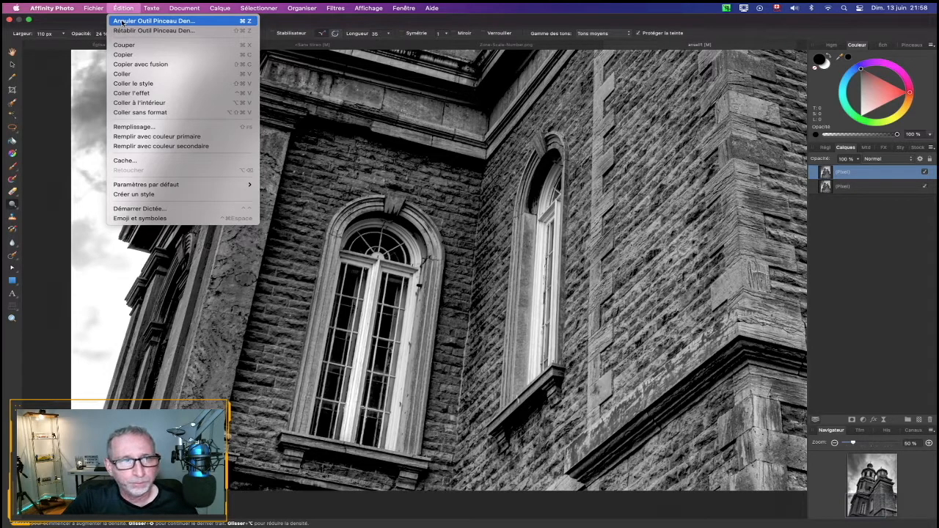
click(123, 21)
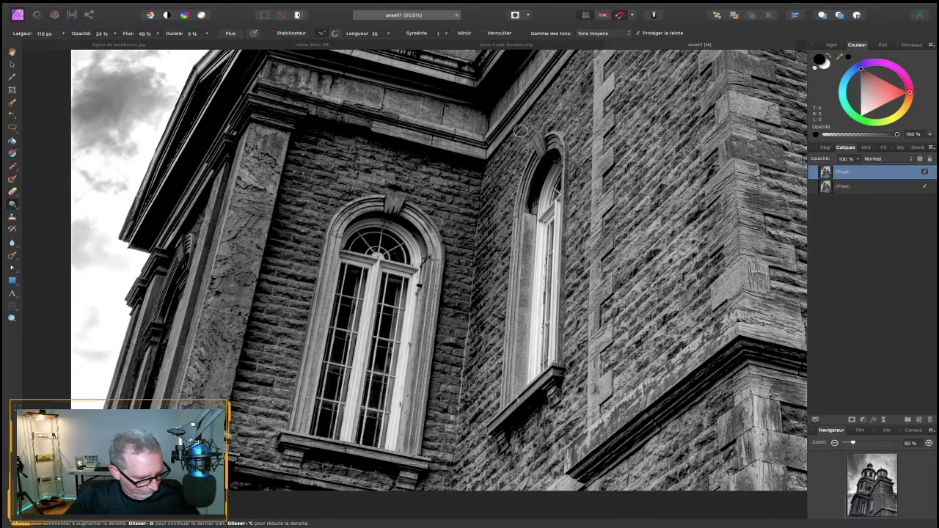
- Switch to the Pinceau Densité + tool at 110 px width, 24% opacity and Tons moyens for the stone corner wall
click(15, 54)
drag(503, 172, 385, 217)
drag(560, 180, 400, 265)
drag(507, 166, 446, 200)
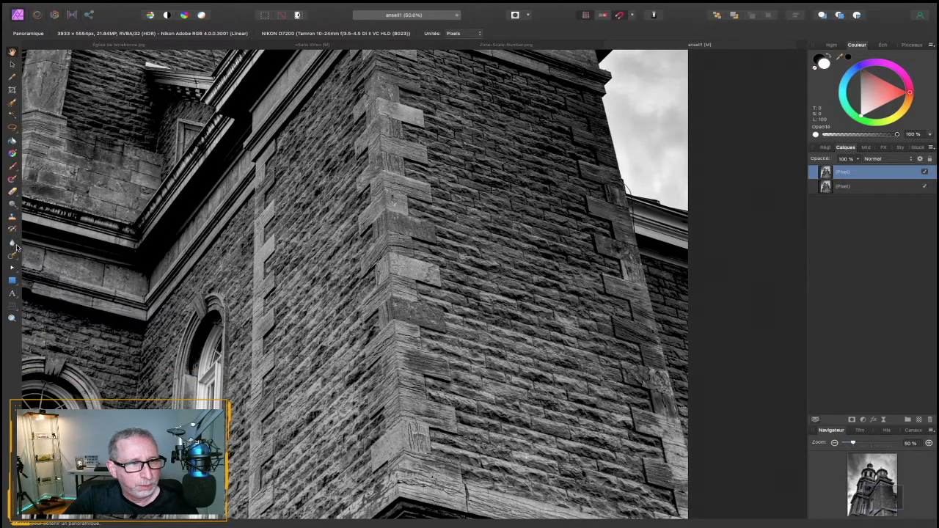
click(16, 247)
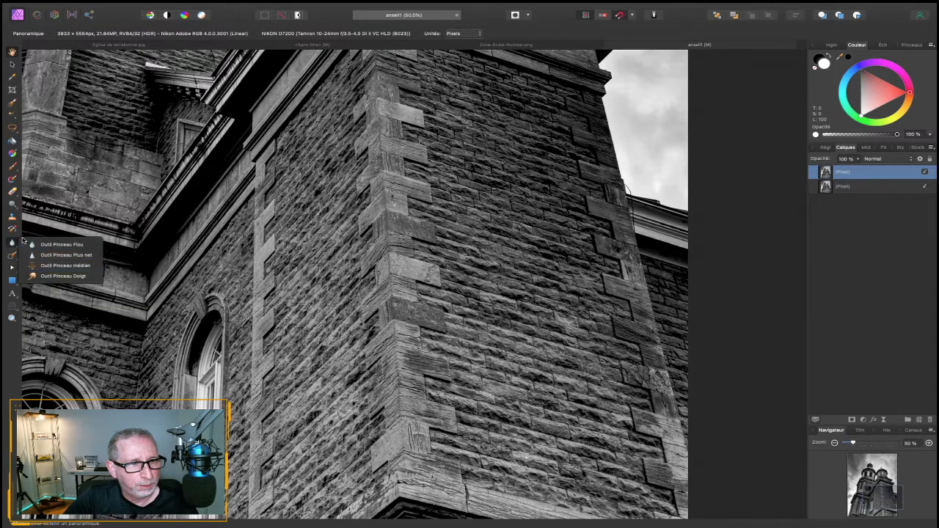
click(13, 207)
click(16, 209)
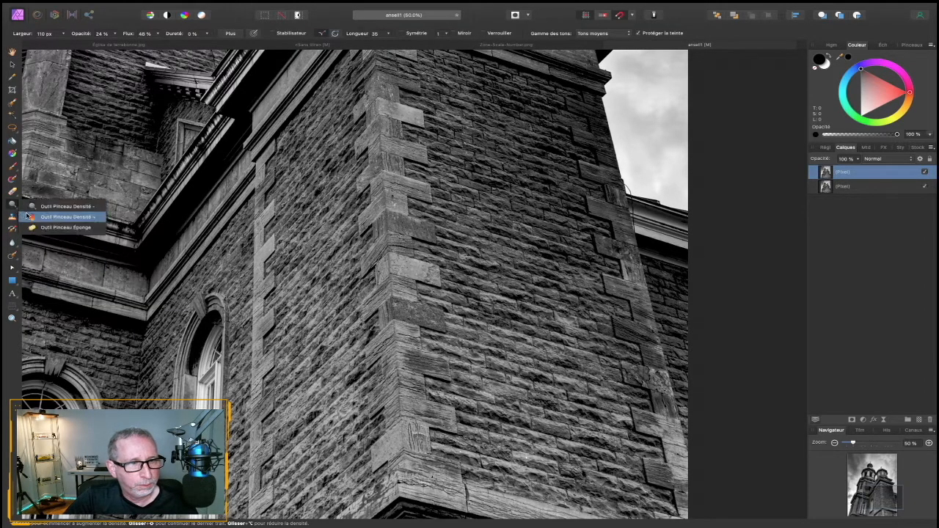
click(32, 217)
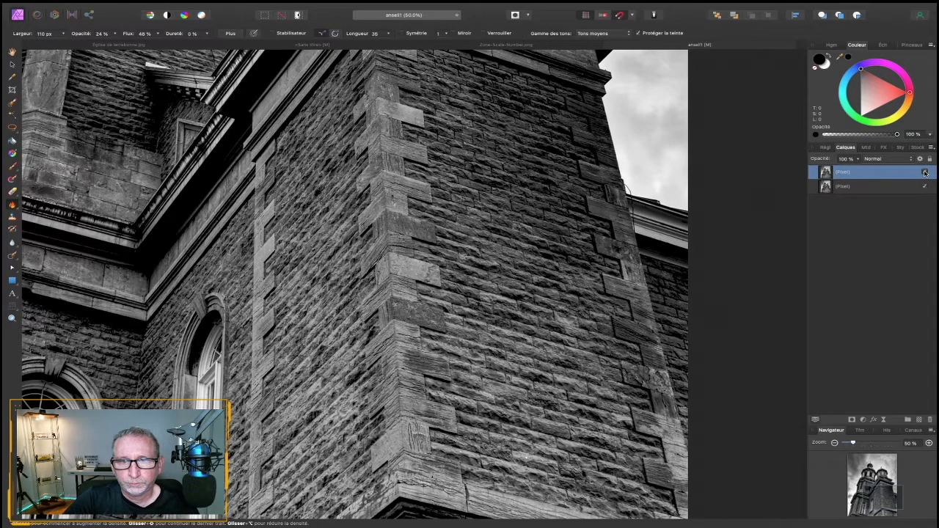
- Try the Pinceau Densité - tool around the square tower's cornice, and undo the last density brush stroke
click(11, 54)
drag(556, 199, 484, 152)
drag(331, 132, 457, 133)
drag(398, 249, 521, 231)
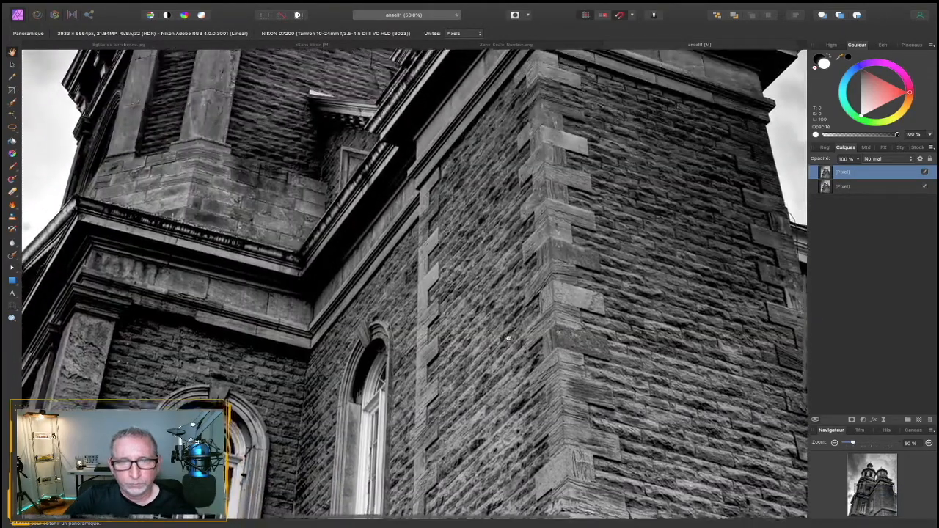
drag(523, 147, 518, 267)
drag(523, 229, 525, 242)
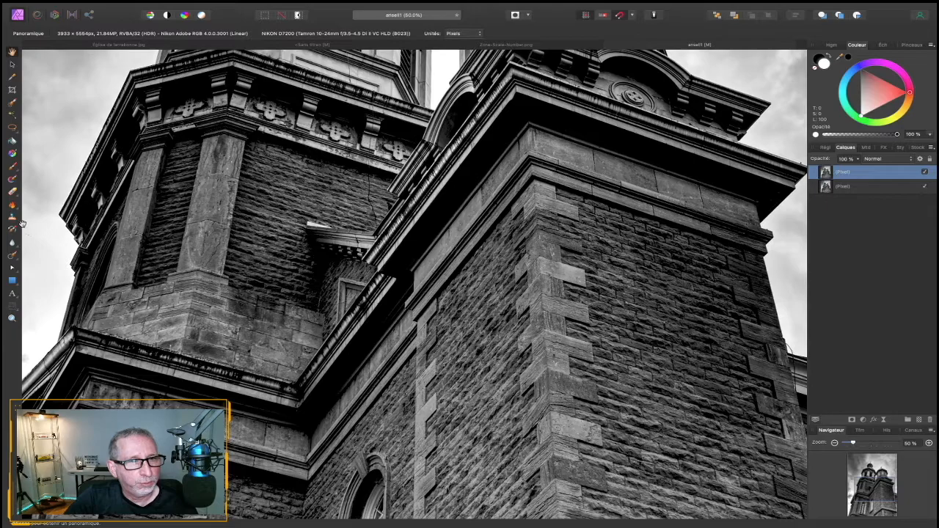
drag(16, 212, 38, 210)
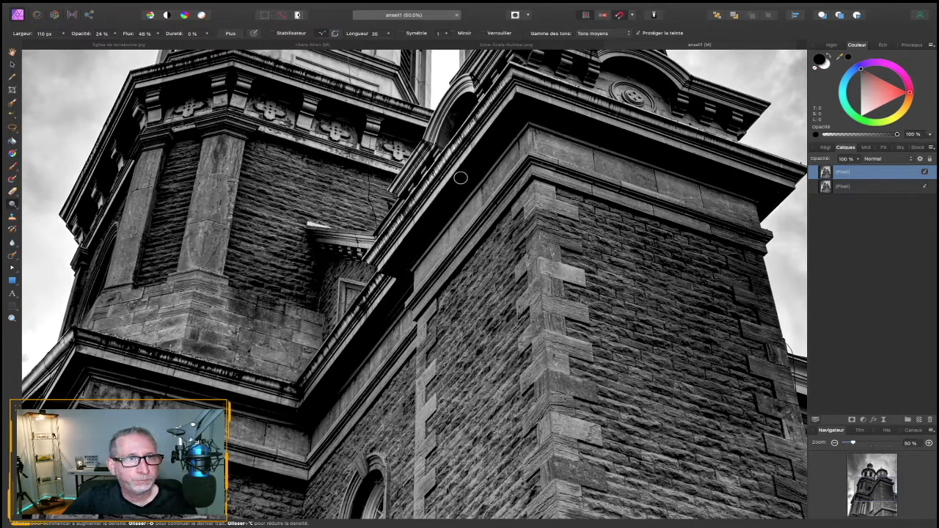
click(123, 8)
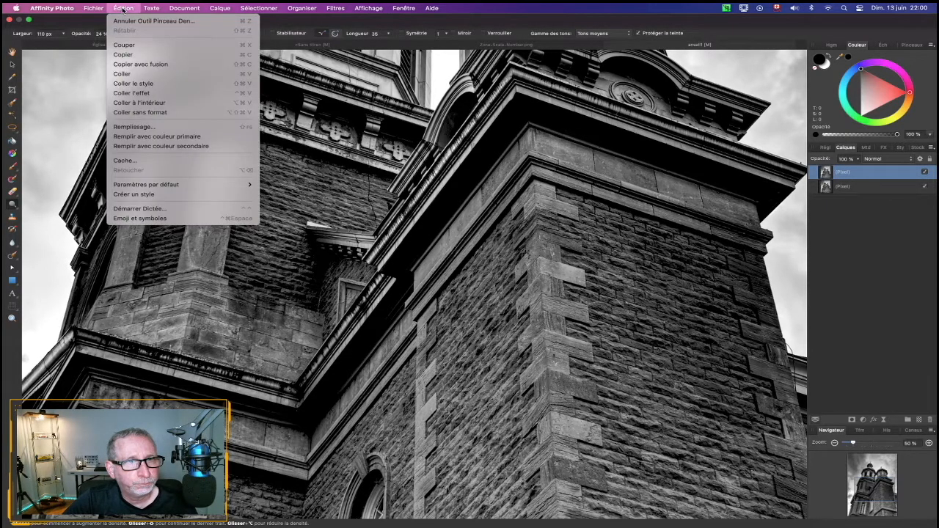
click(125, 22)
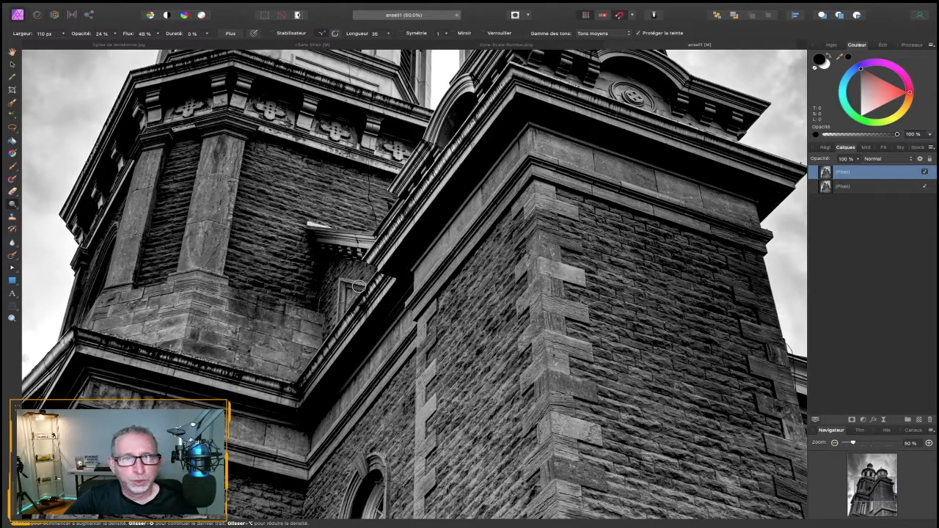
- Lighten the pale pillars of both bell towers with the Pinceau Densité - tool at 110 px, 24% opacity and Tons moyens
click(12, 52)
drag(254, 182, 336, 364)
drag(355, 262, 357, 285)
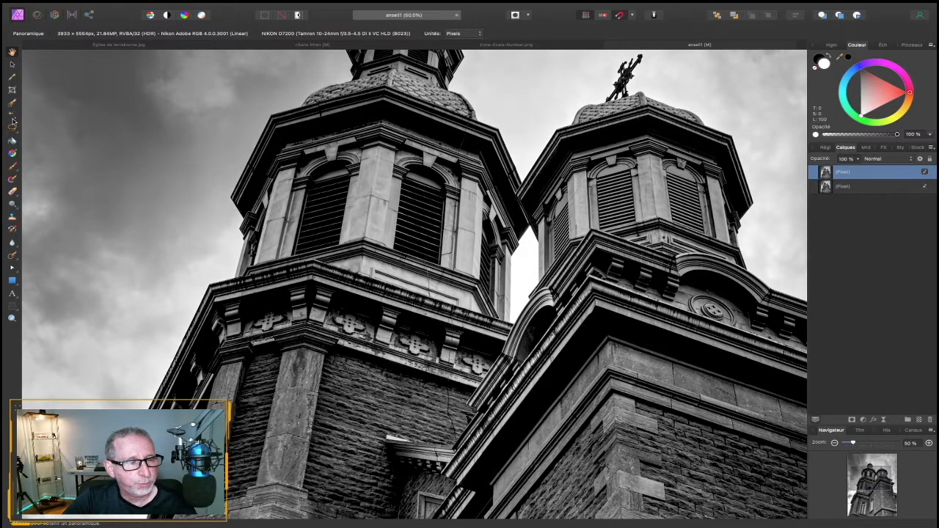
click(13, 206)
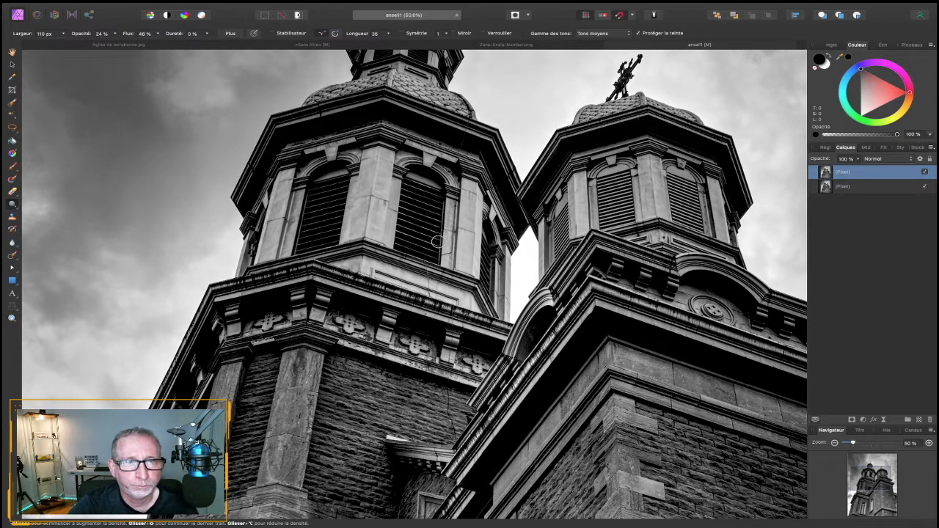
mouse_move(373, 155)
mouse_down()
mouse_move(364, 235)
mouse_move(380, 167)
mouse_up()
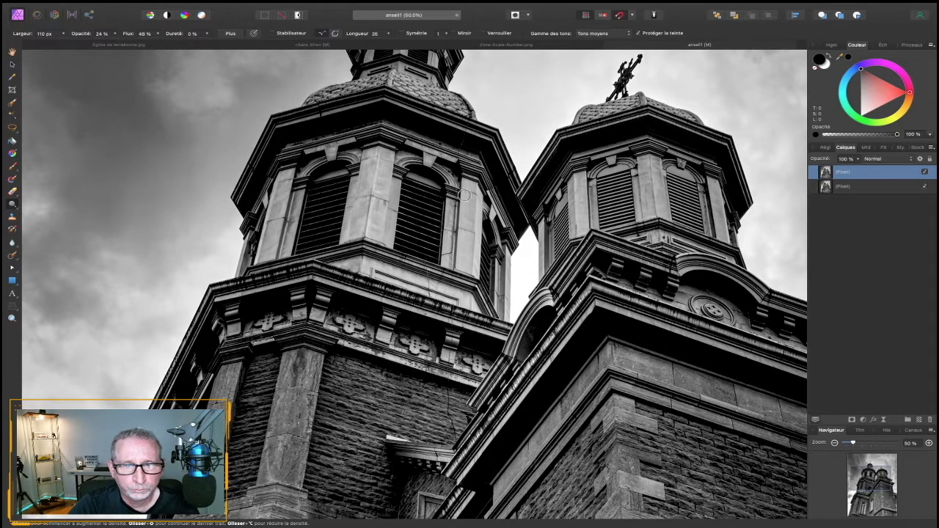
mouse_move(469, 209)
mouse_down()
mouse_move(471, 272)
mouse_move(475, 198)
mouse_up()
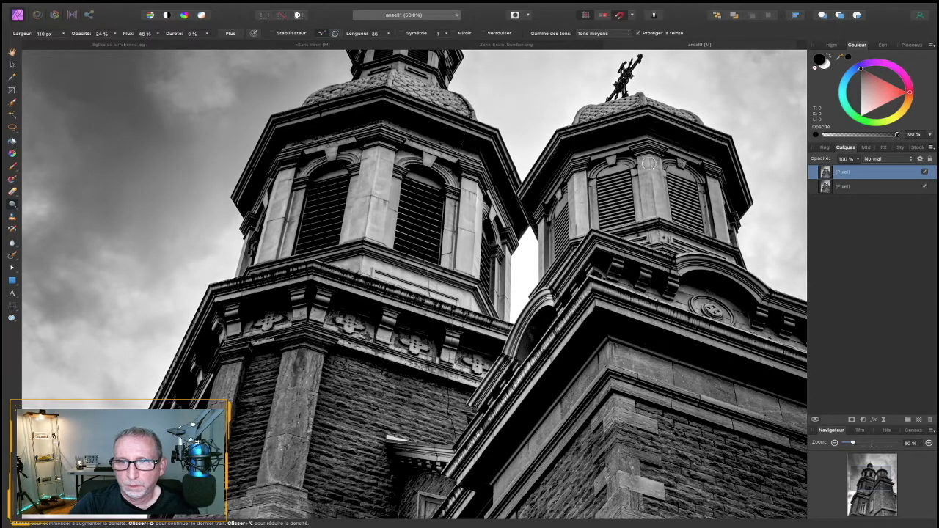
drag(656, 175, 662, 203)
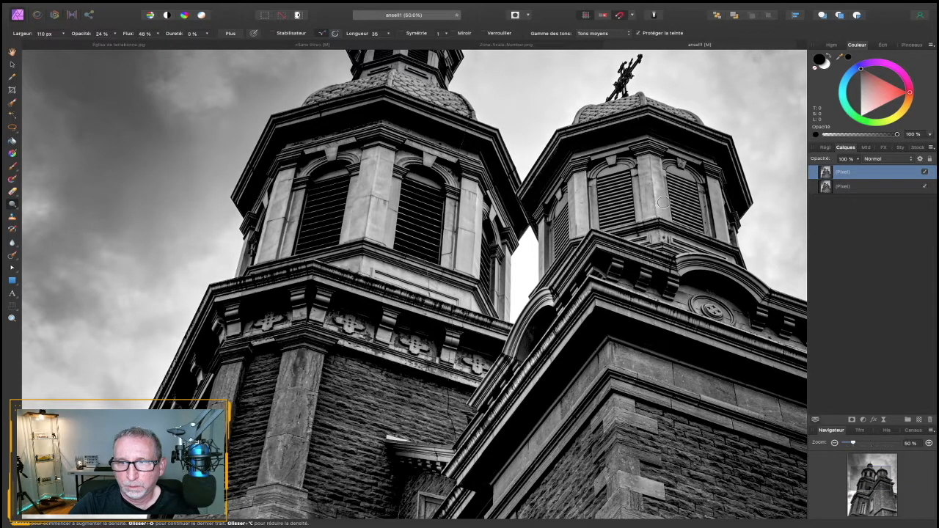
drag(716, 185, 721, 225)
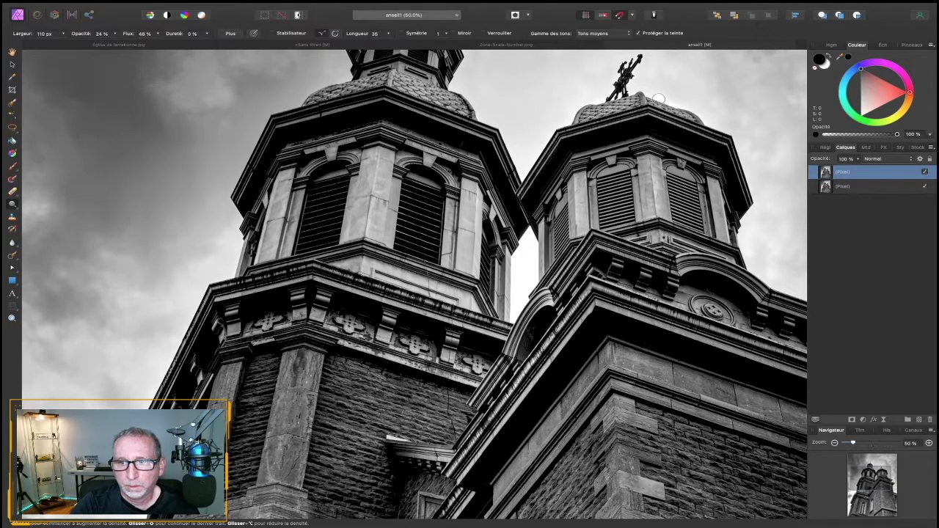
- Examine the facade from the bell towers down to the lower windows and corner wall for areas needing local dodging or burning
scroll(290, 279, down, 3)
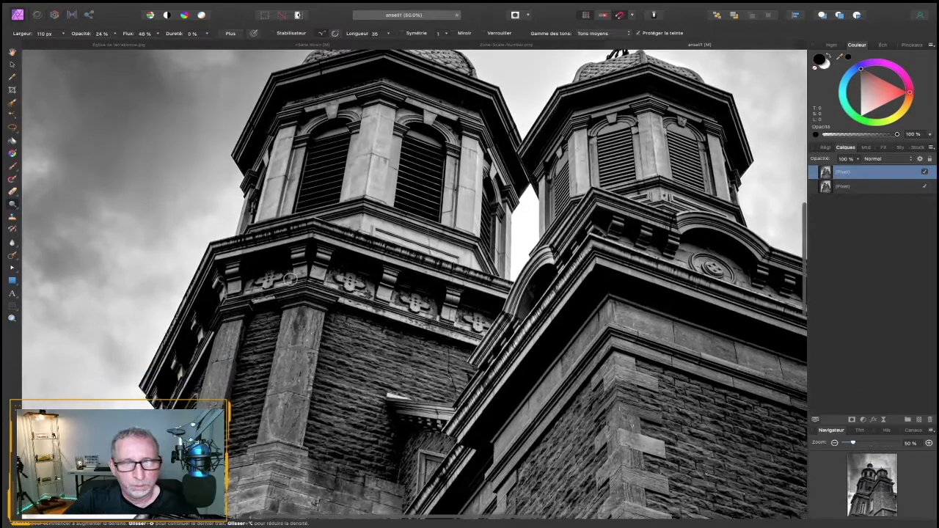
scroll(290, 280, down, 2)
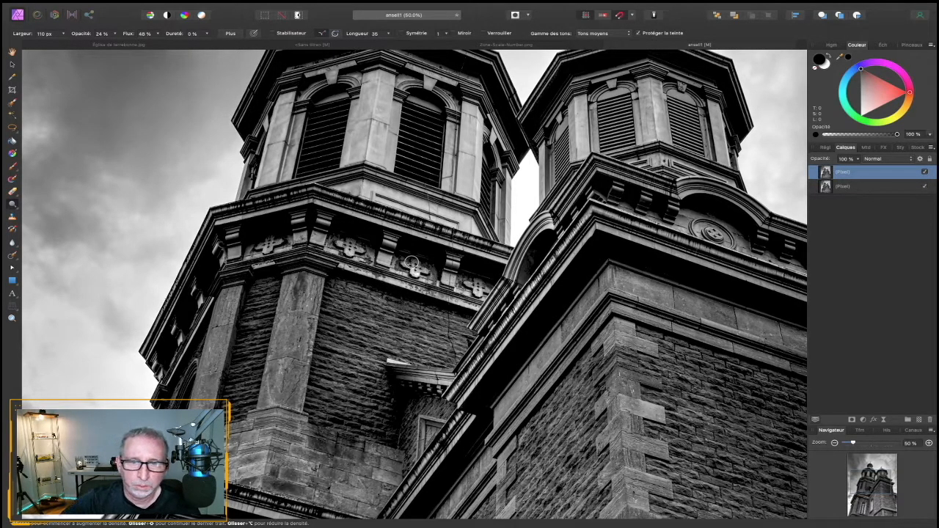
scroll(412, 261, down, 6)
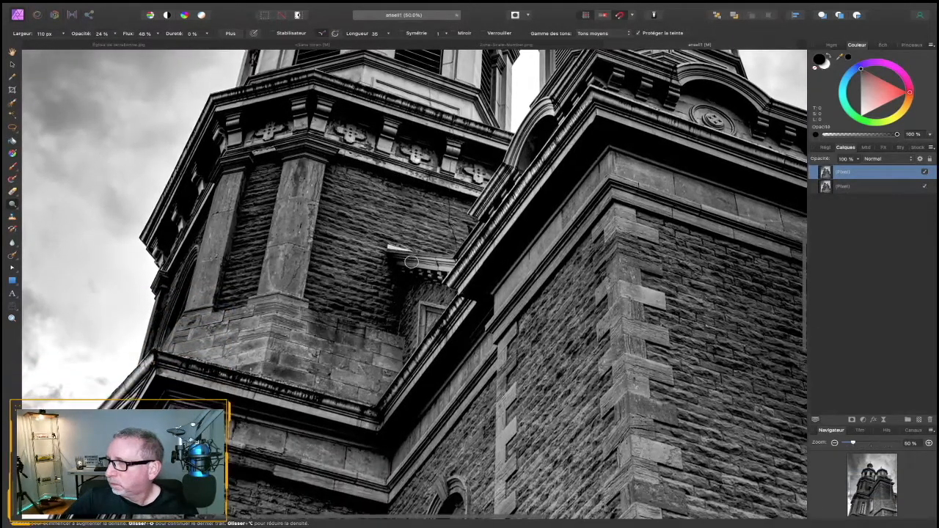
scroll(412, 262, down, 7)
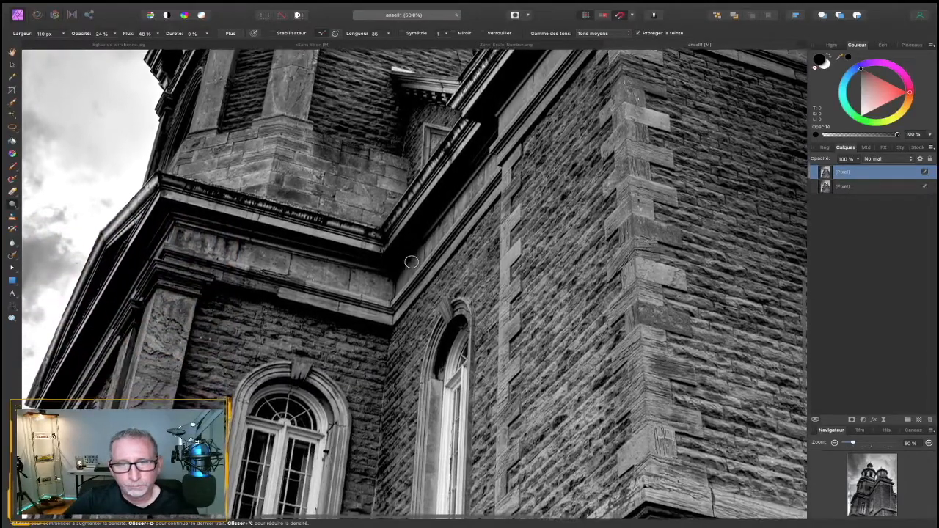
scroll(412, 261, down, 11)
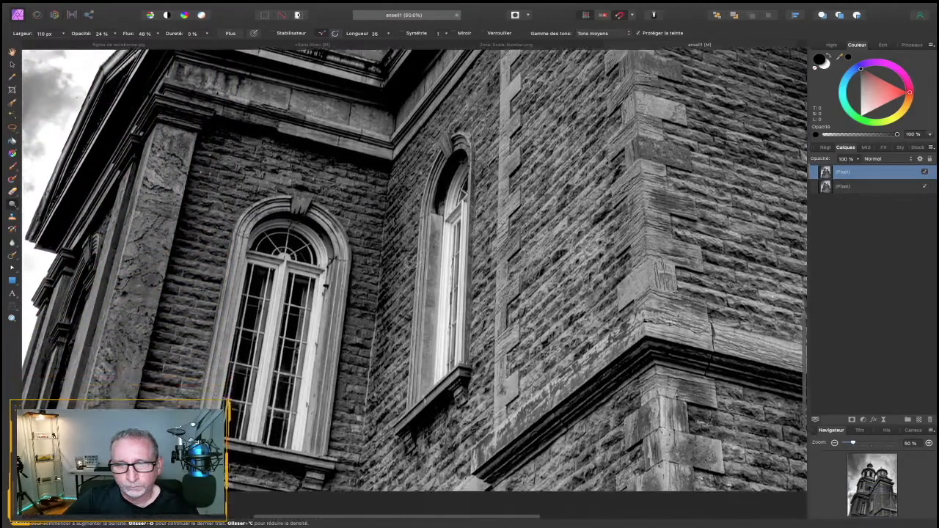
scroll(411, 262, up, 15)
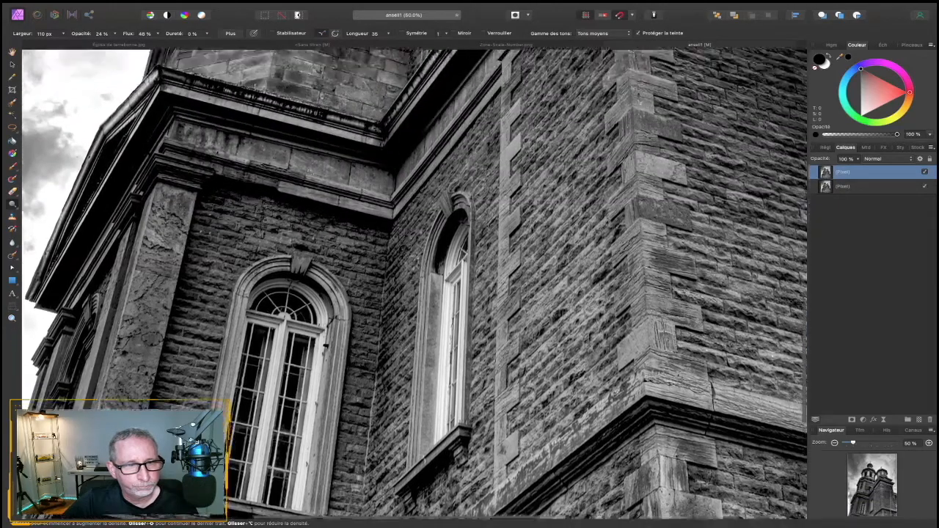
scroll(412, 262, up, 20)
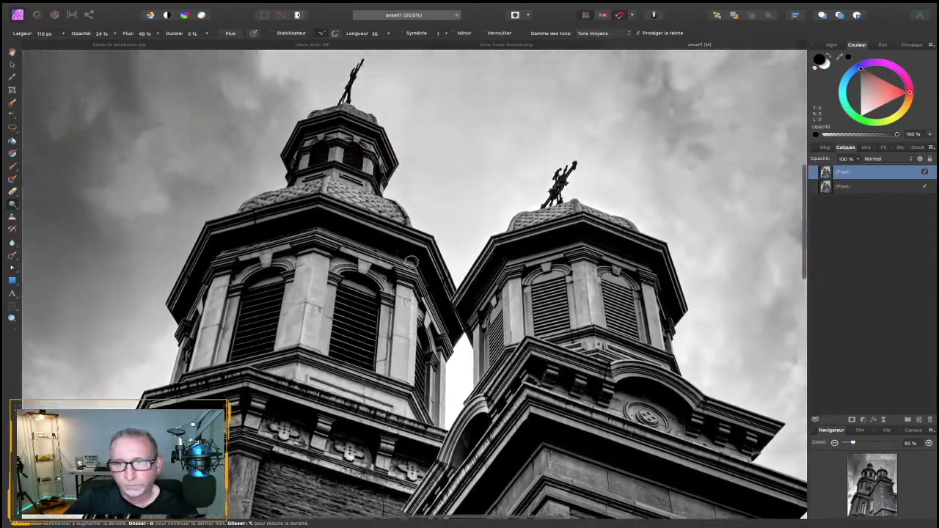
scroll(411, 262, down, 20)
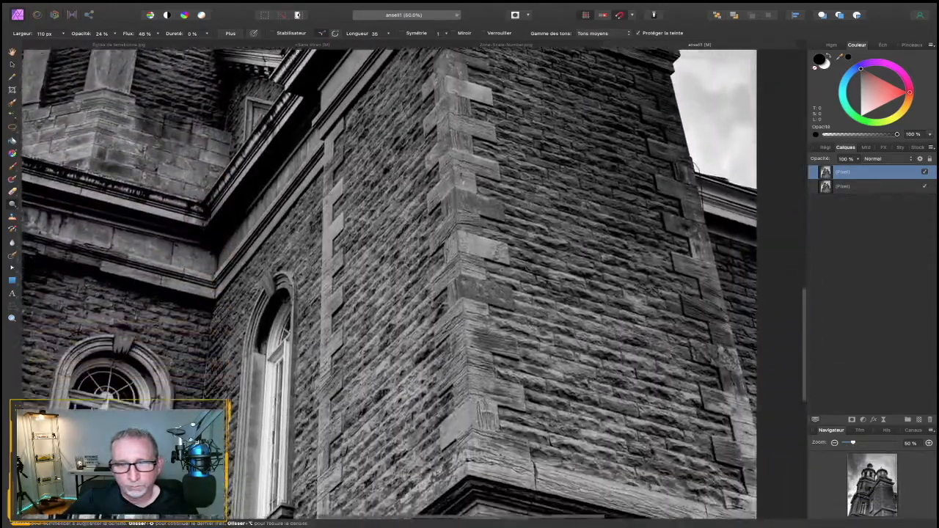
scroll(411, 262, down, 12)
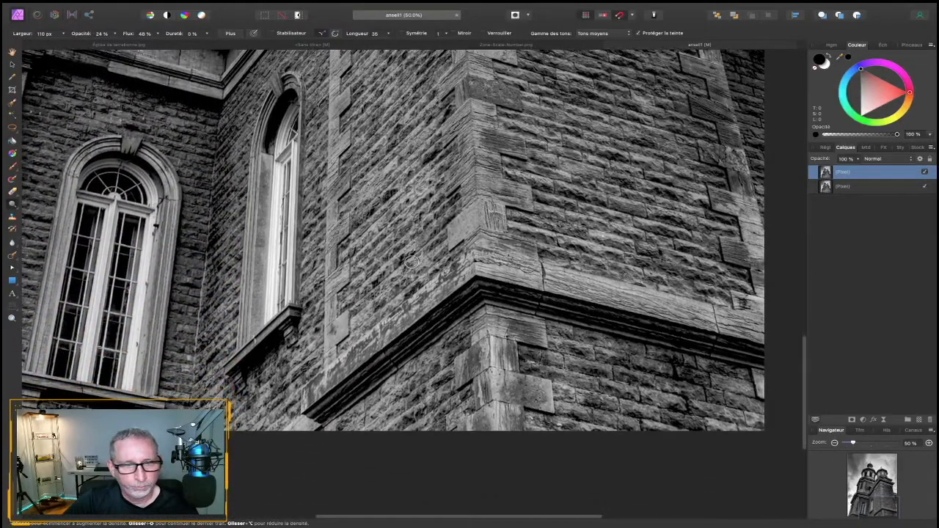
scroll(412, 262, up, 2)
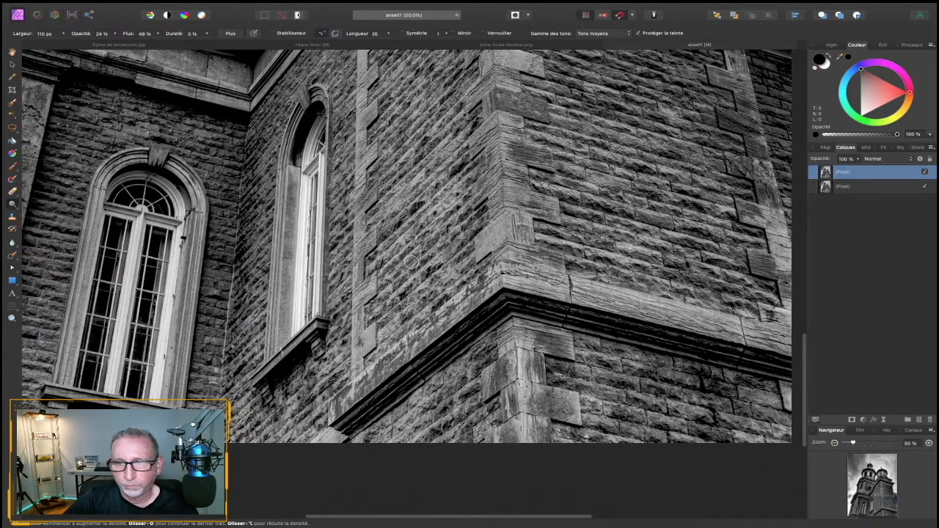
- Select the Pinceau Densité + tool for the lower corner wall, and return to the cornices between the towers
click(16, 210)
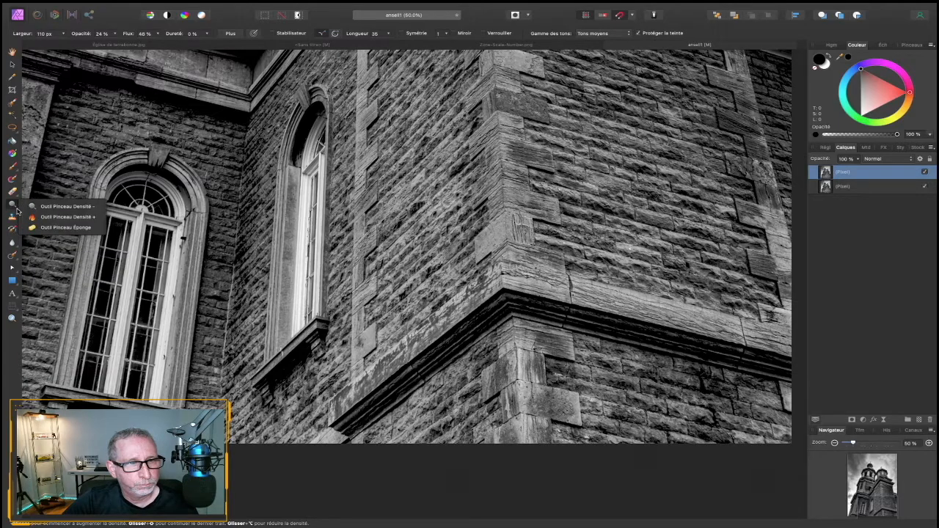
click(29, 218)
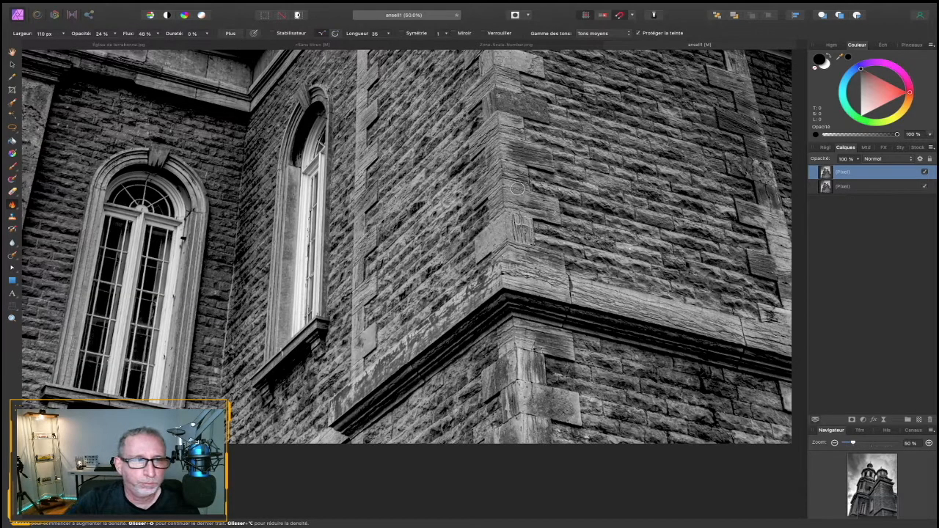
click(12, 53)
drag(125, 128, 291, 323)
drag(429, 187, 413, 311)
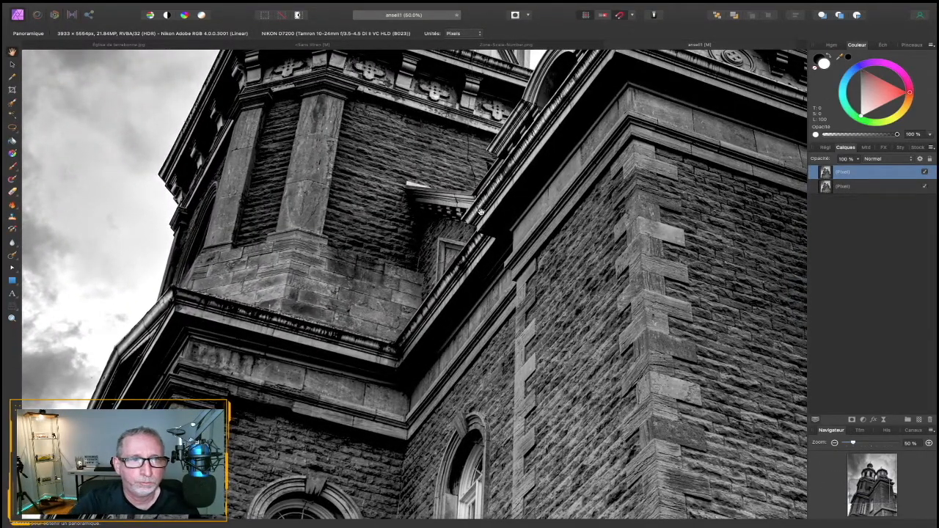
- Switch to the paint brush and set its opacity to 31% and its flow (Flux) to 36%
click(11, 168)
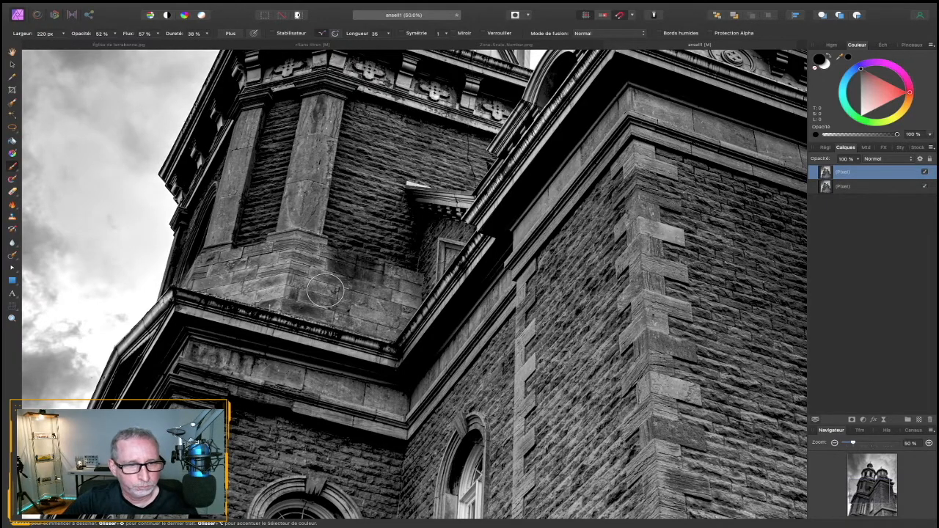
scroll(325, 291, down, 10)
scroll(325, 291, up, 10)
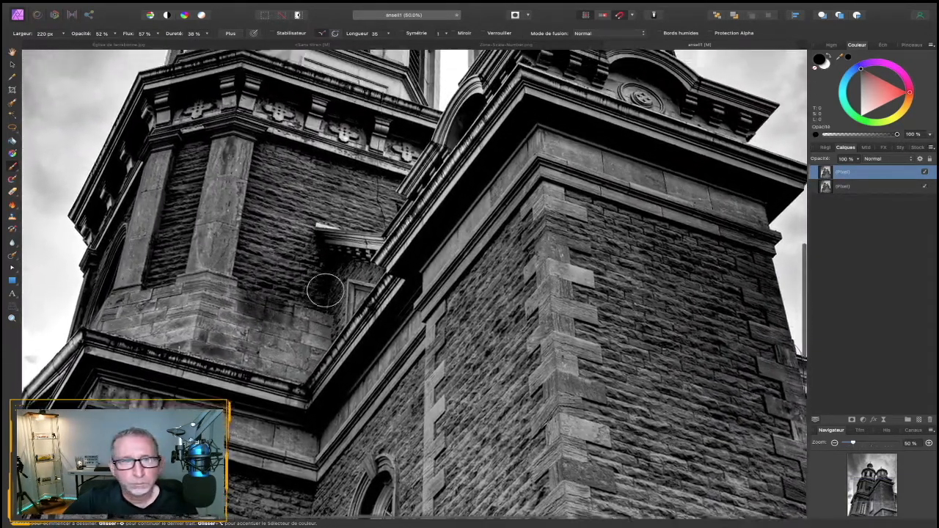
scroll(325, 291, up, 10)
scroll(325, 291, up, 4)
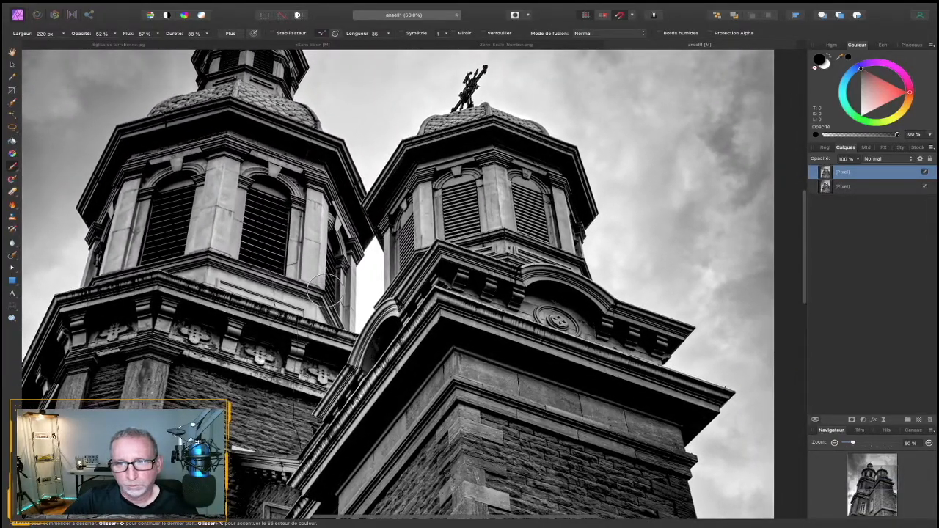
scroll(325, 292, left, 10)
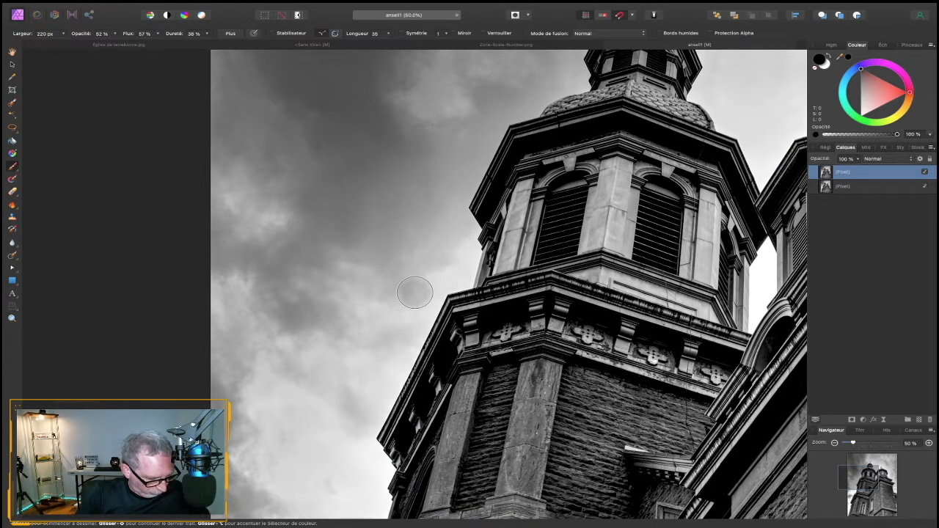
key(ctrl+0)
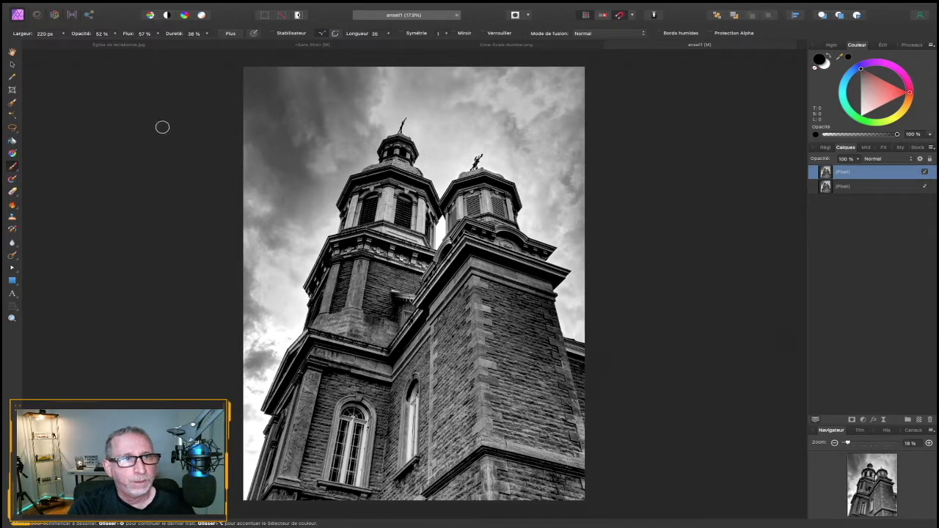
click(115, 35)
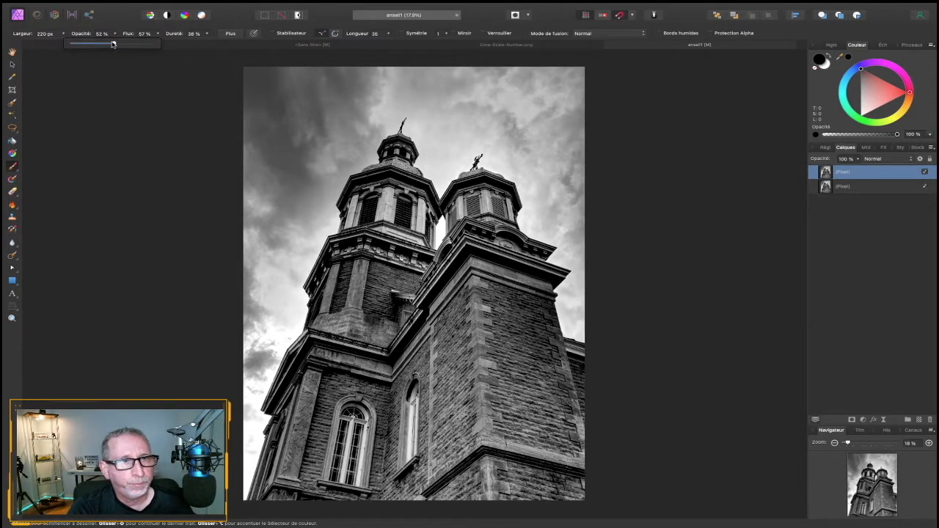
click(158, 35)
drag(157, 44, 136, 52)
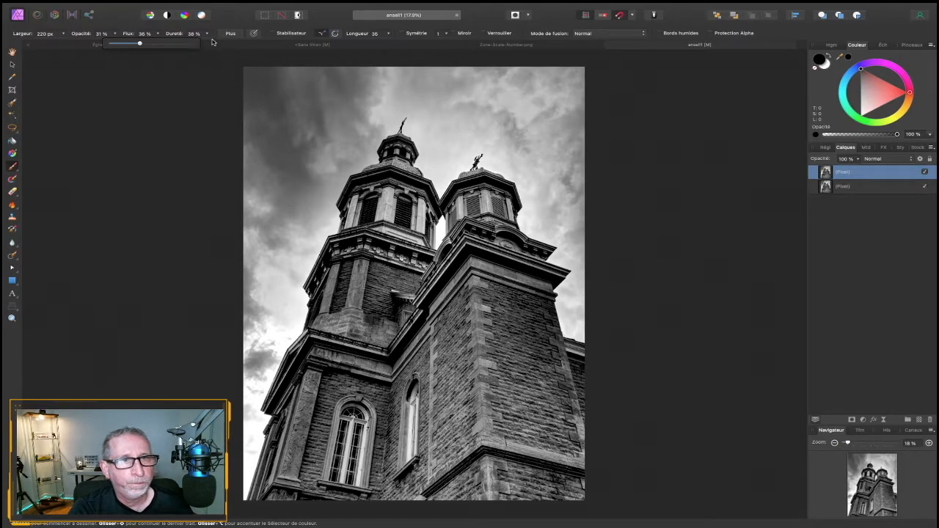
- Select the Pinceau Densité + tool and set its brush width to 280 px
click(11, 209)
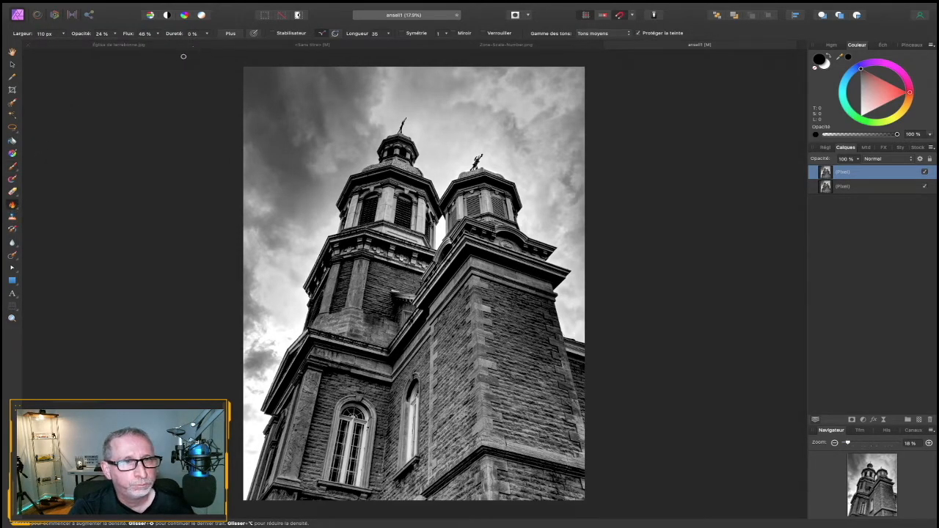
click(64, 34)
drag(65, 43, 74, 41)
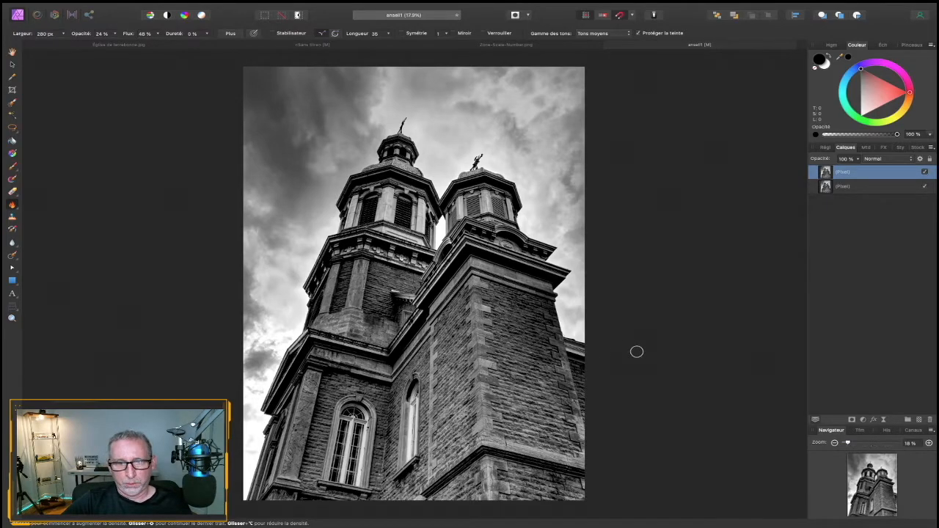
scroll(637, 353, up, 1)
scroll(637, 352, down, 1)
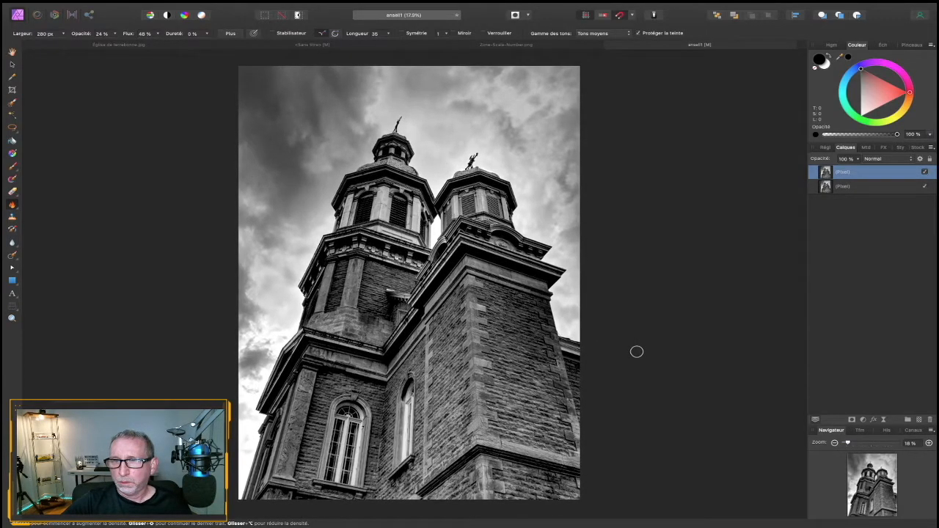
scroll(636, 351, down, 1)
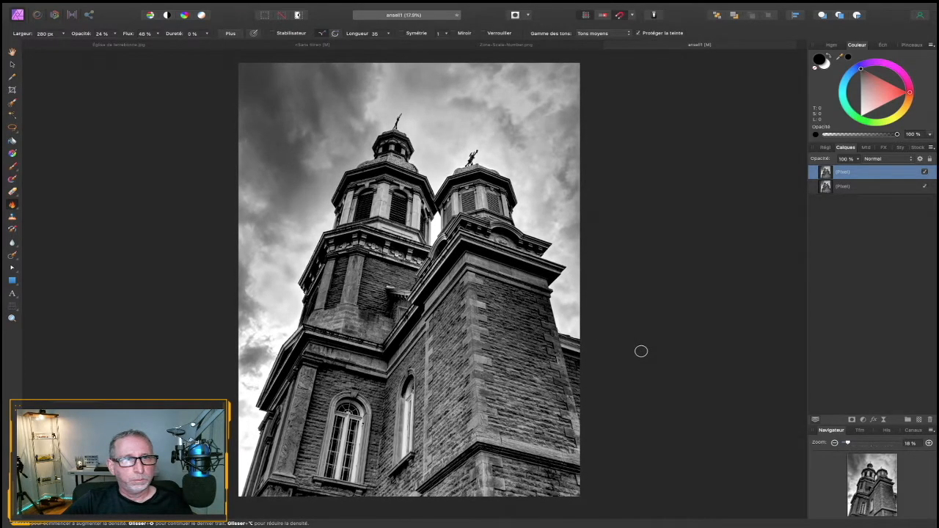
scroll(641, 352, left, 2)
scroll(641, 352, right, 1)
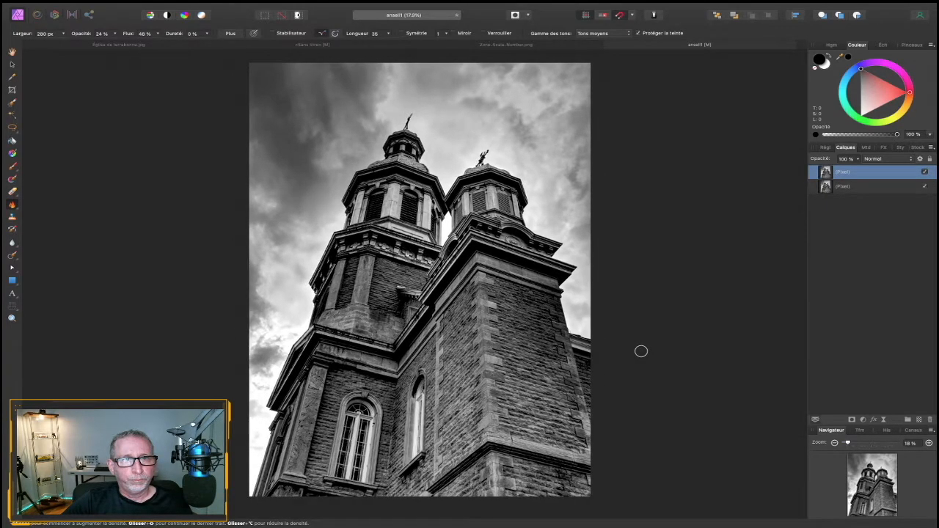
scroll(642, 352, right, 1)
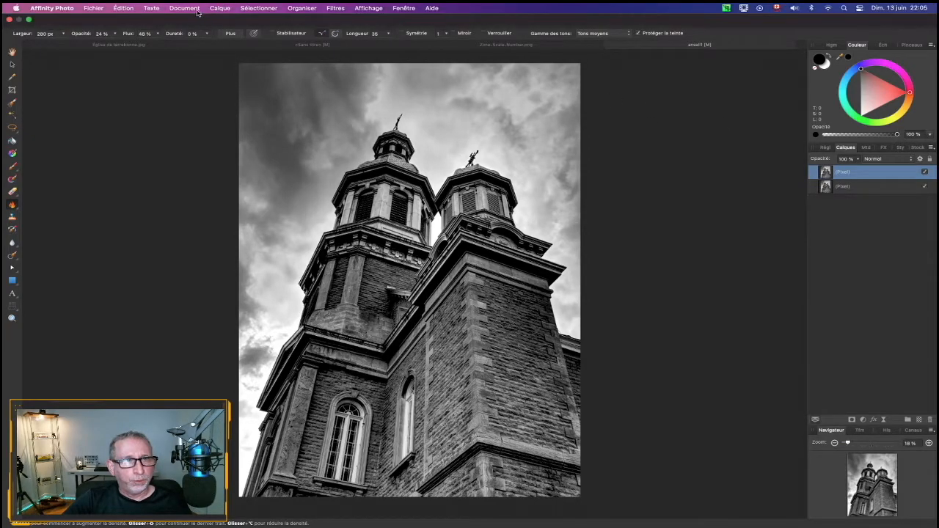
- Add a Luminosité/Contraste adjustment layer above the photo with Luminosité at 2%
click(220, 8)
mouse_move(293, 131)
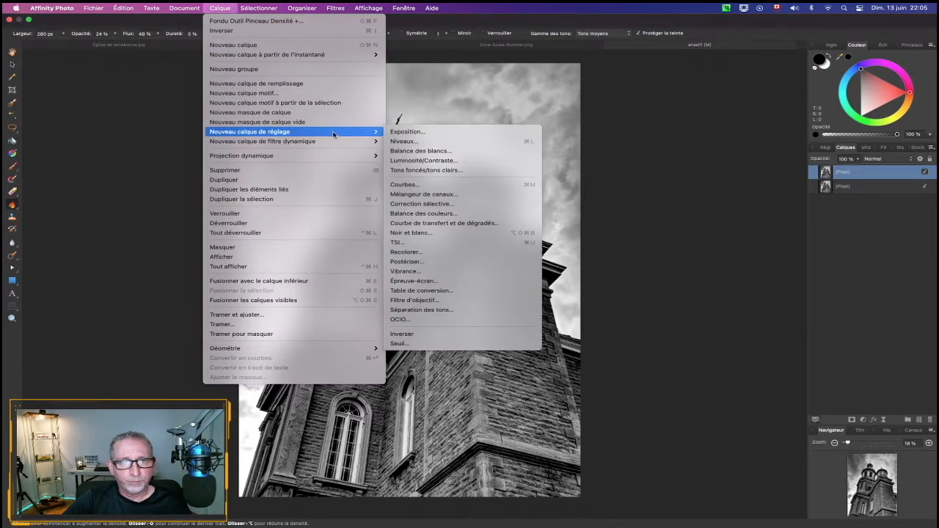
click(441, 160)
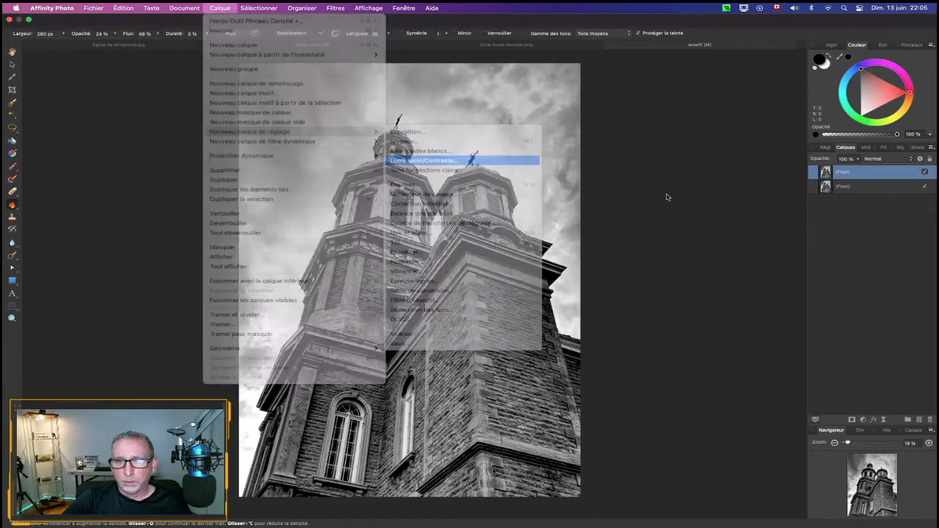
drag(659, 183, 664, 174)
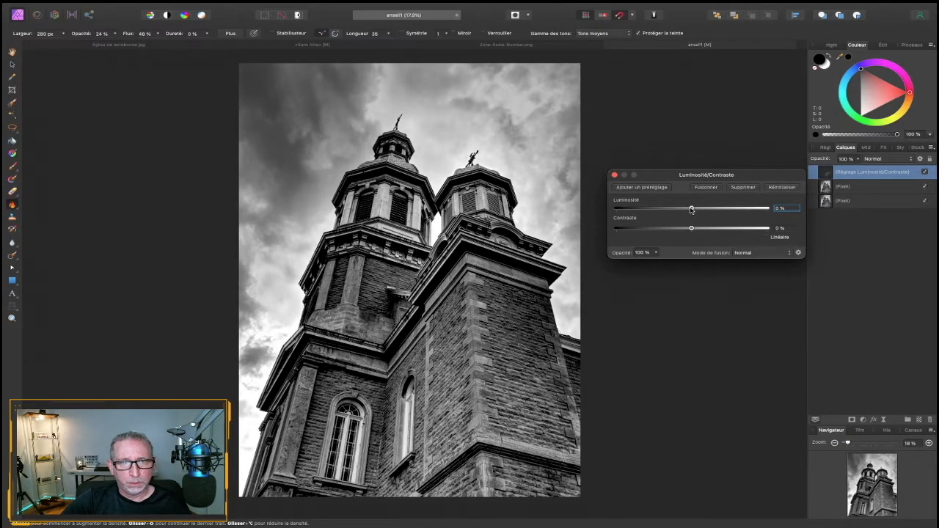
click(768, 238)
click(768, 238)
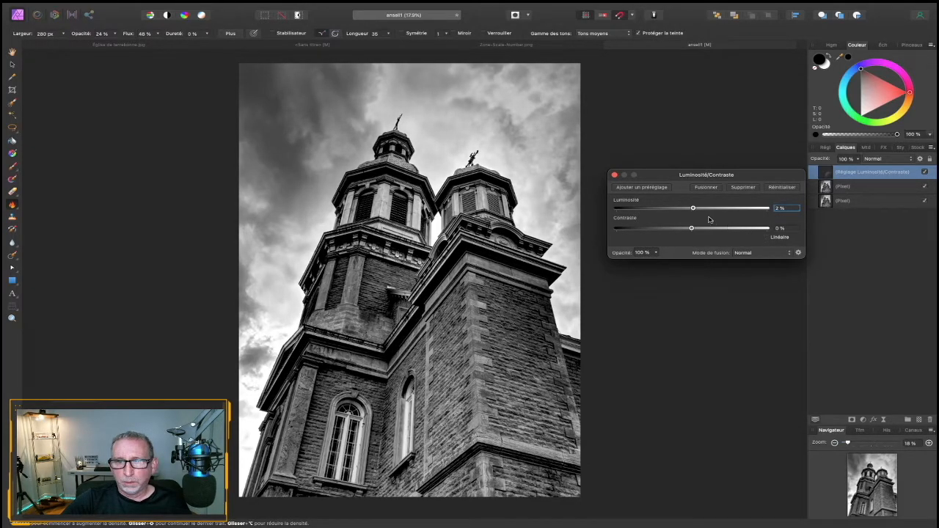
click(615, 175)
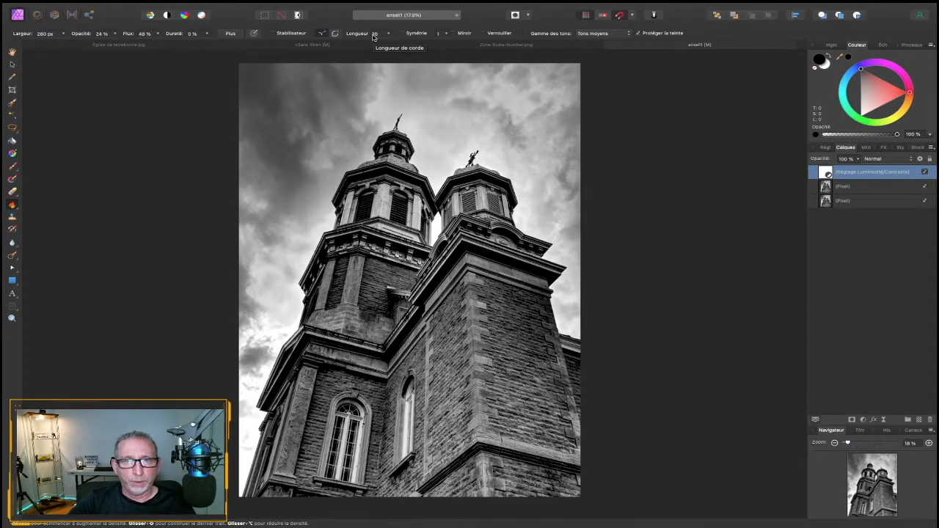
- Paste the copied 0–10 zone scale as the top layer and move it down over the bell towers
mouse_move(119, 11)
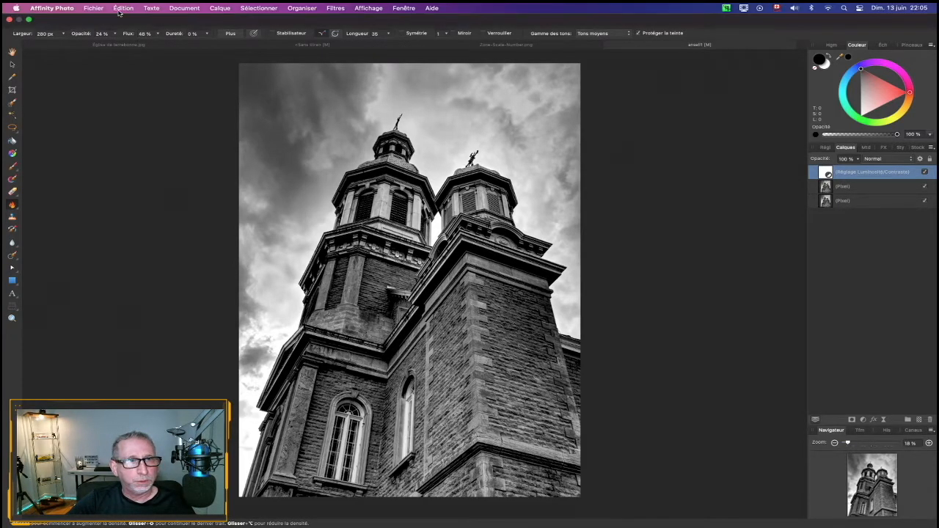
click(131, 9)
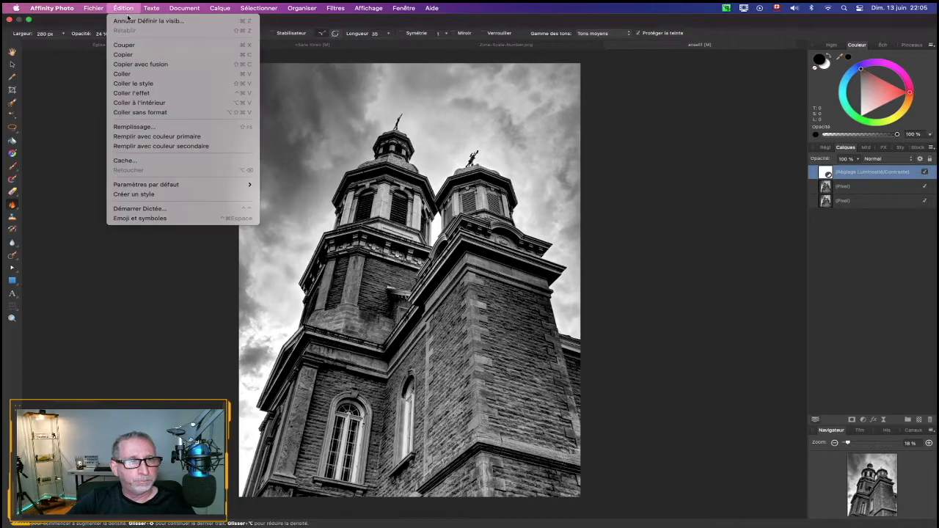
click(145, 74)
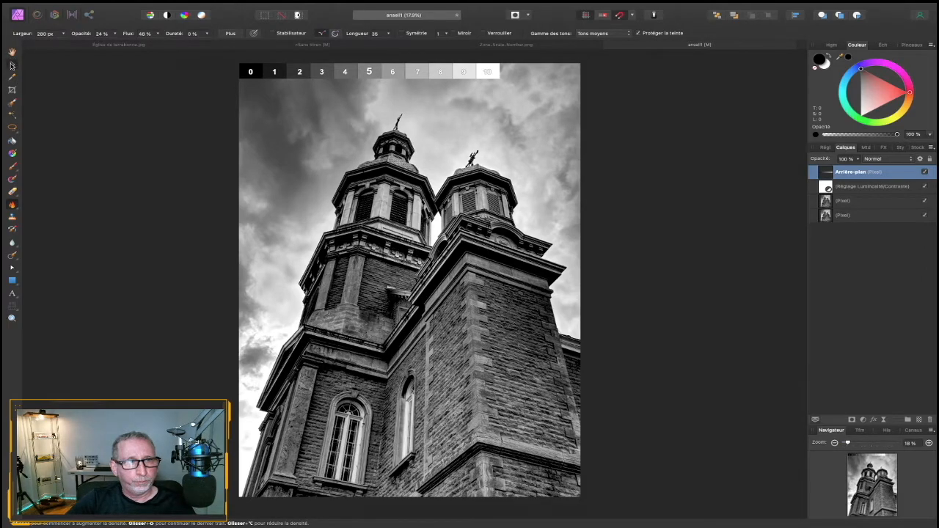
click(11, 65)
drag(300, 74, 461, 186)
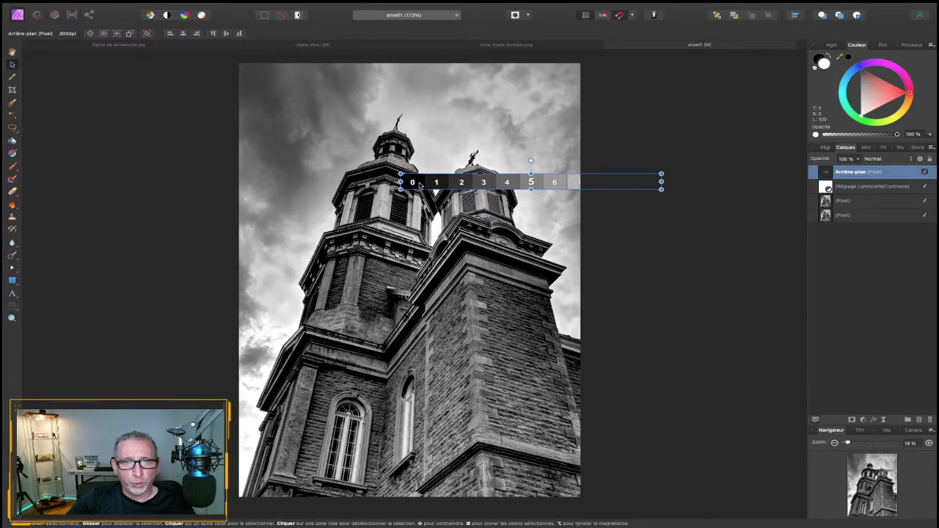
- Move the zone scale across the towers, sky and facade to compare their tones with zones 0 to 10
drag(420, 185, 415, 187)
drag(401, 189, 152, 297)
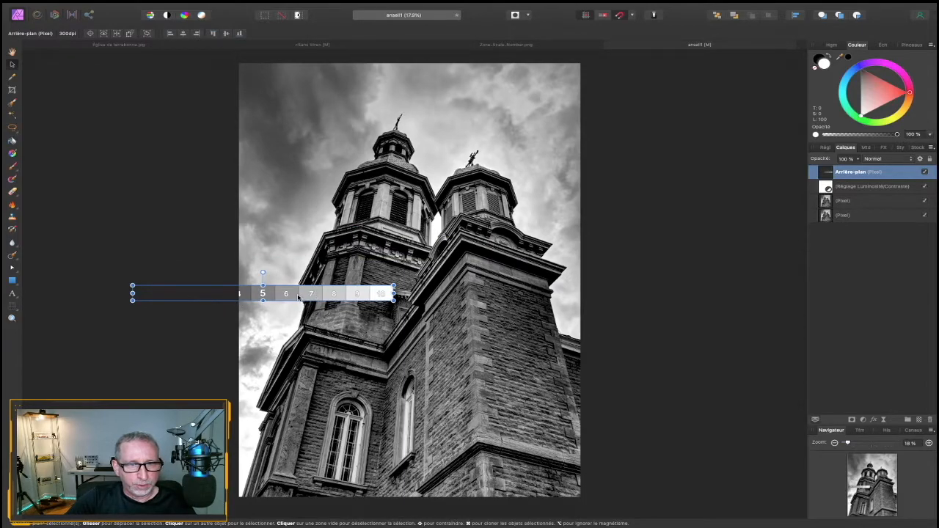
drag(300, 299, 271, 323)
drag(346, 320, 344, 272)
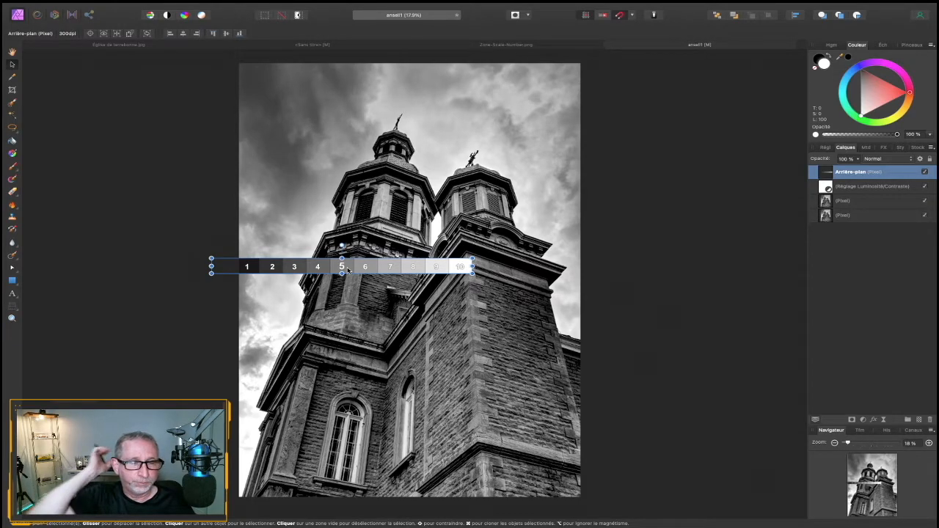
drag(294, 269, 382, 295)
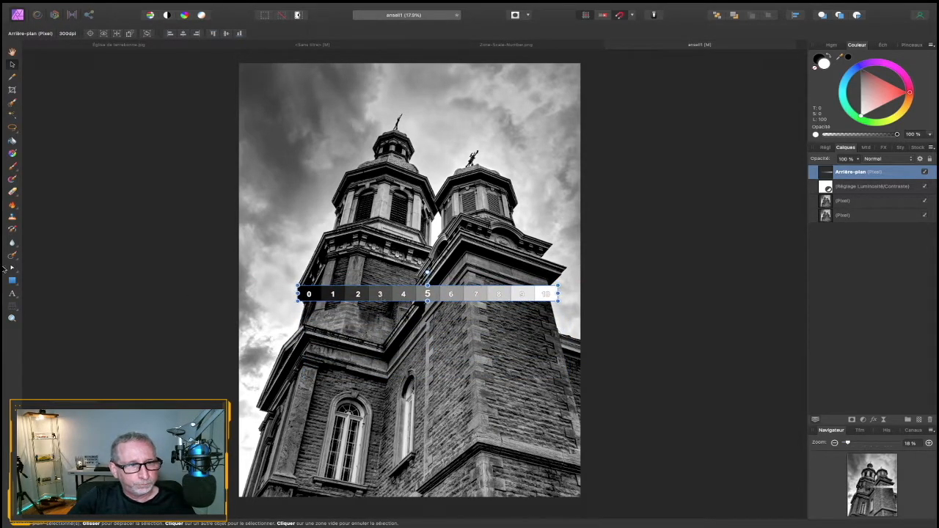
- Place the zone scale lower across the base of the octagonal tower and the stone wall to compare their tones up close
click(12, 317)
click(317, 254)
click(317, 255)
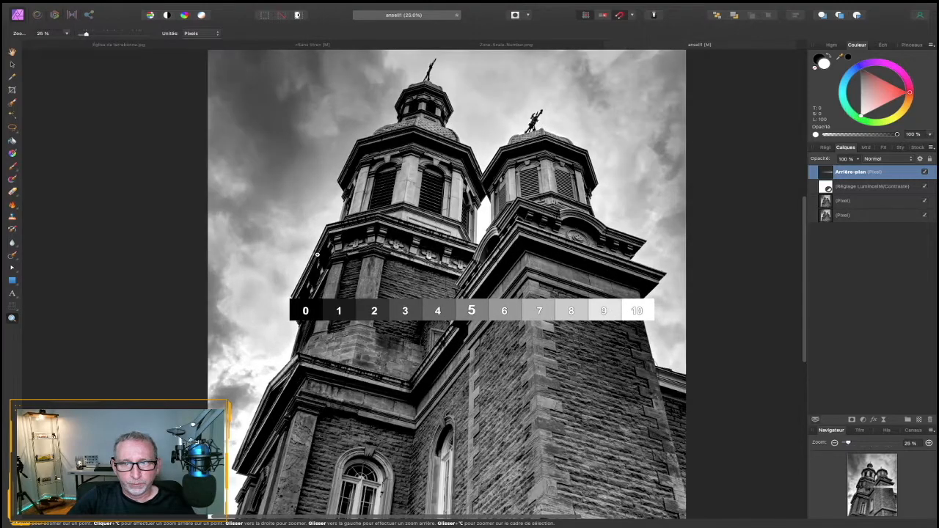
click(317, 254)
key(h)
drag(523, 381, 363, 306)
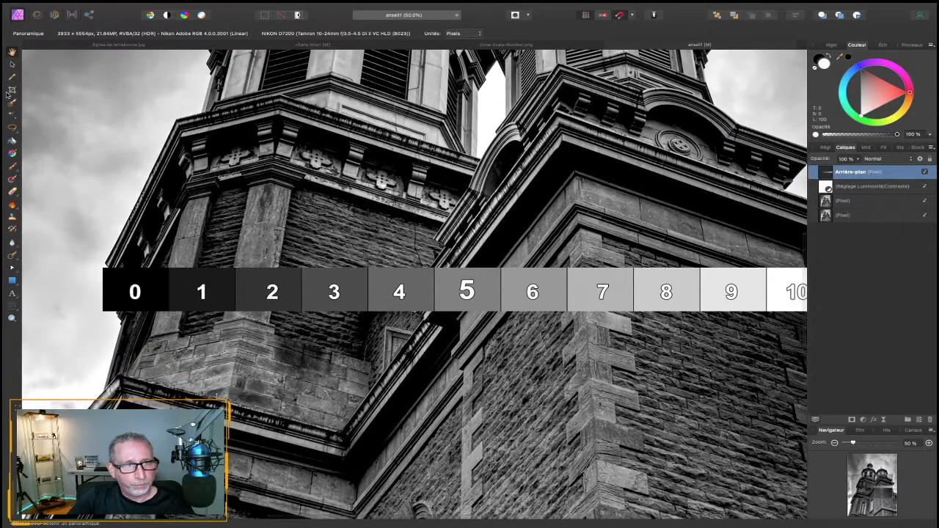
click(12, 64)
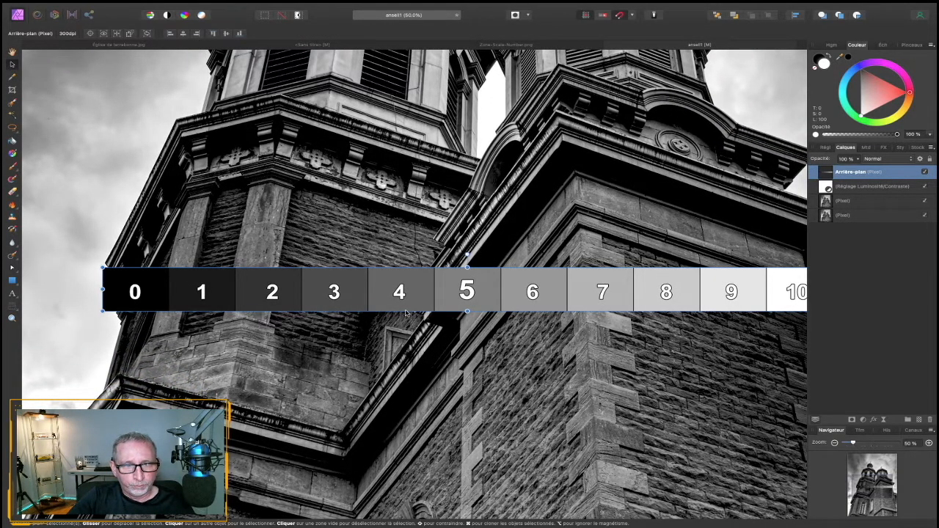
drag(409, 312, 372, 373)
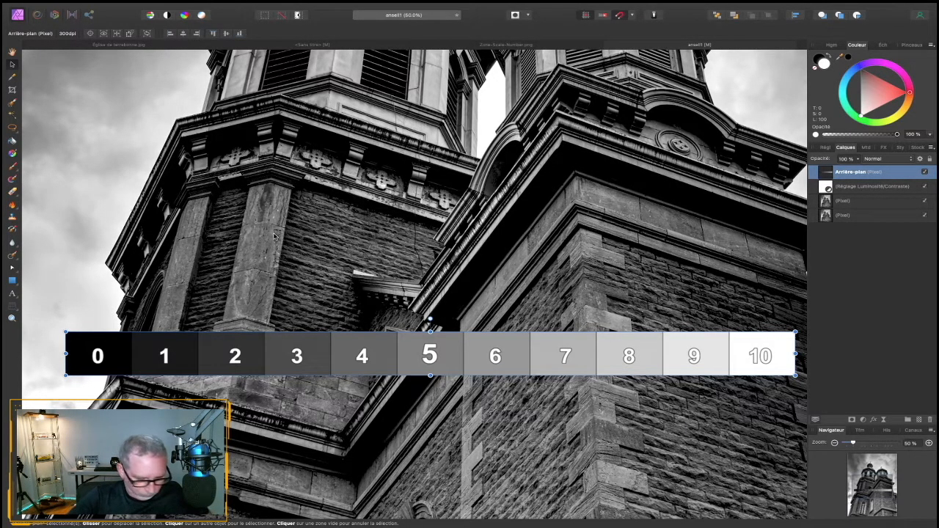
key(ctrl+0)
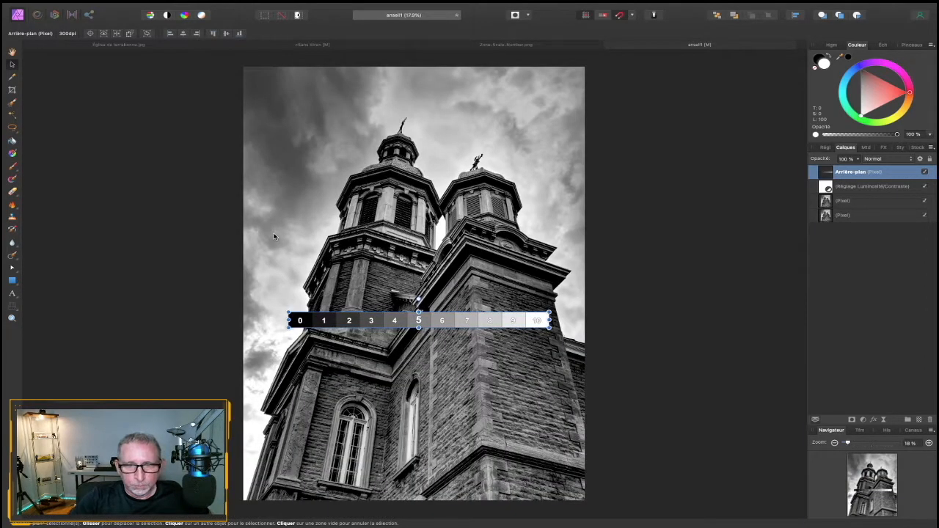